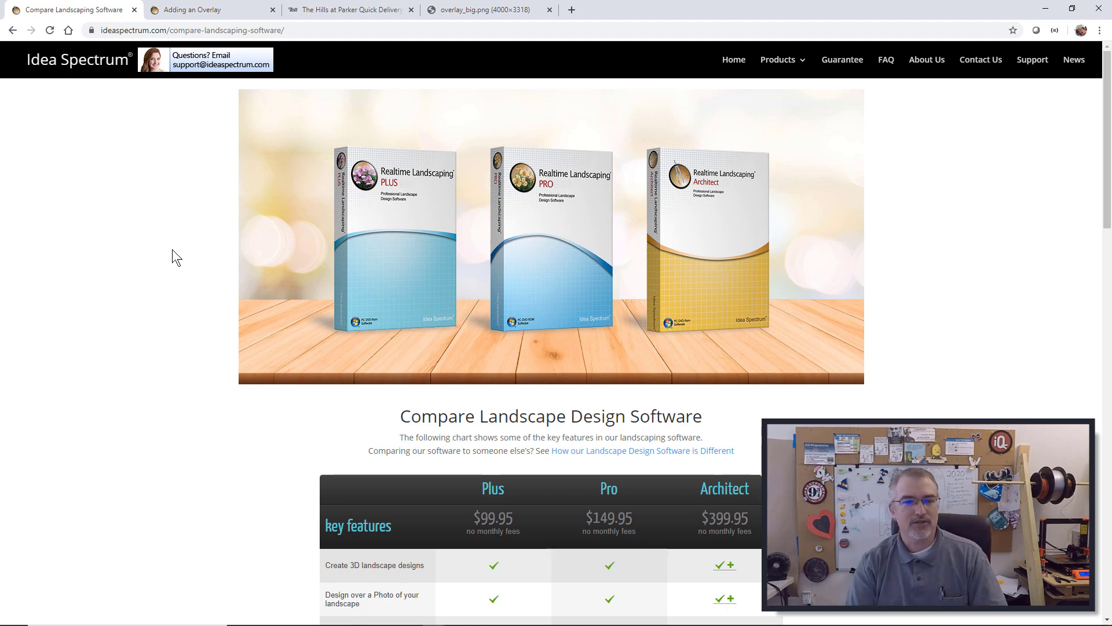
left_click(224, 9)
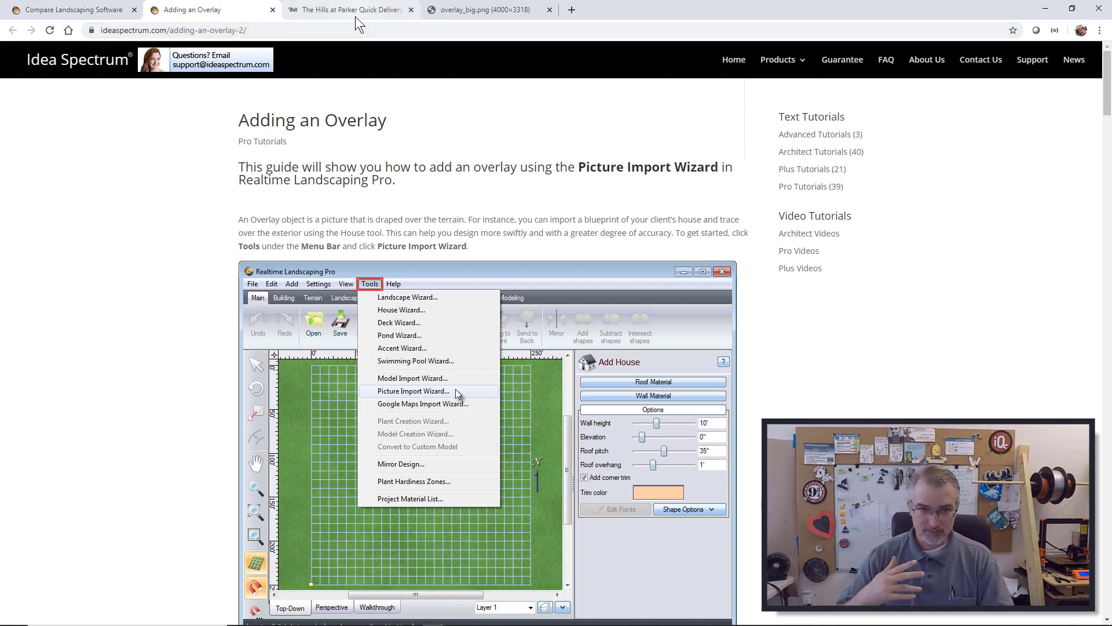
- Move from the floor plan listing to the overlay_big.png tab and enlarge the image to full size
left_click(355, 16)
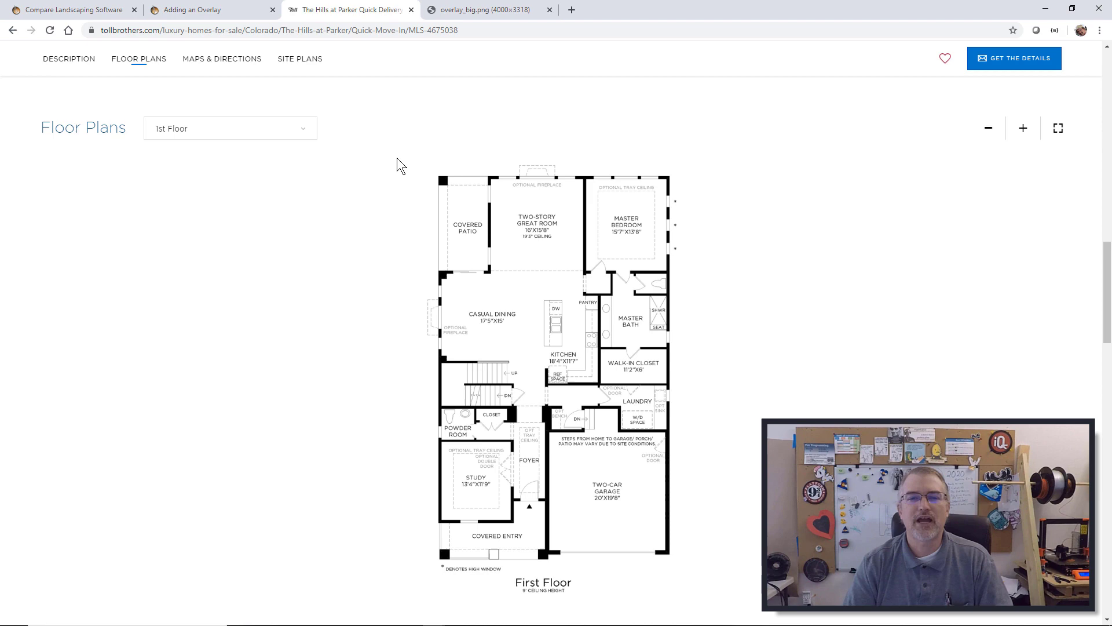
left_click(499, 7)
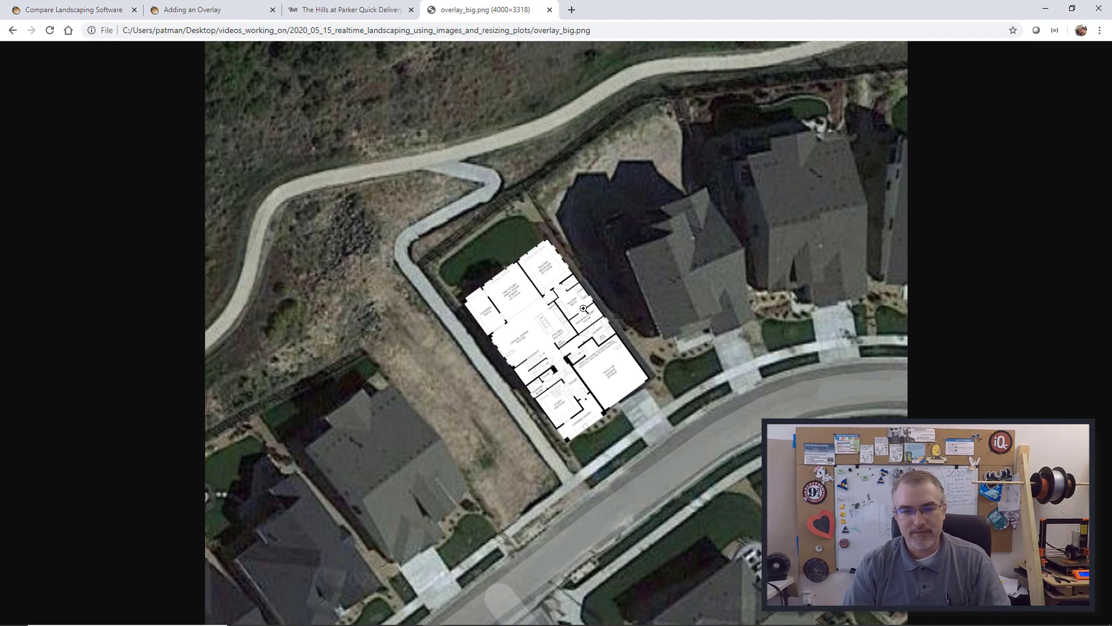
left_click(561, 328)
- Zoom in on the covered patio area, then fit the whole aerial image back in the window
scroll(500, 372, "down", 3)
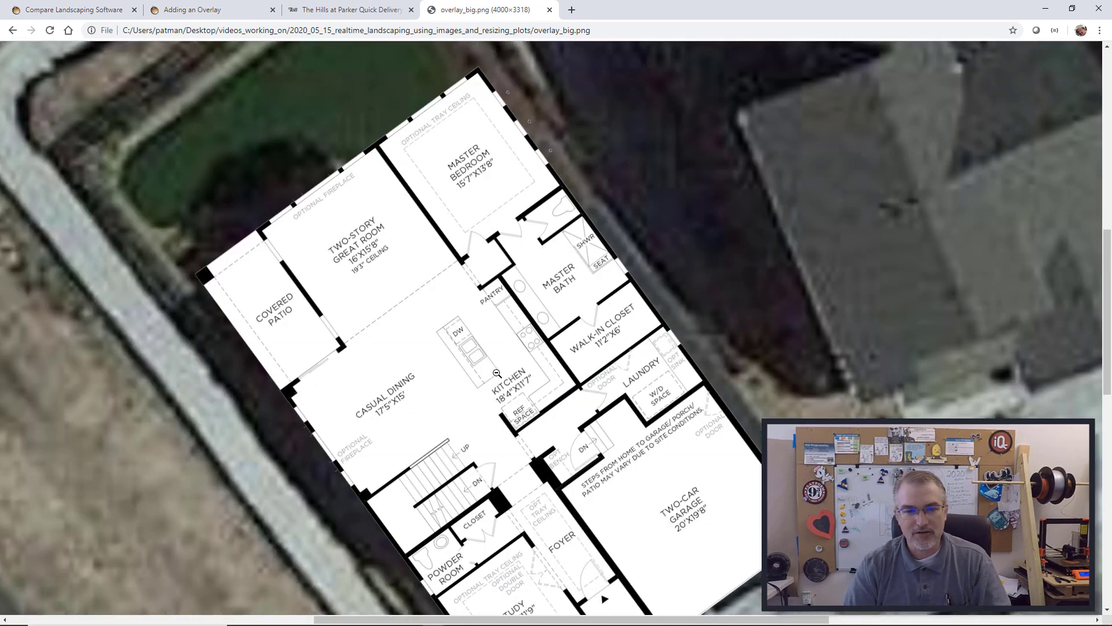
left_click(497, 374)
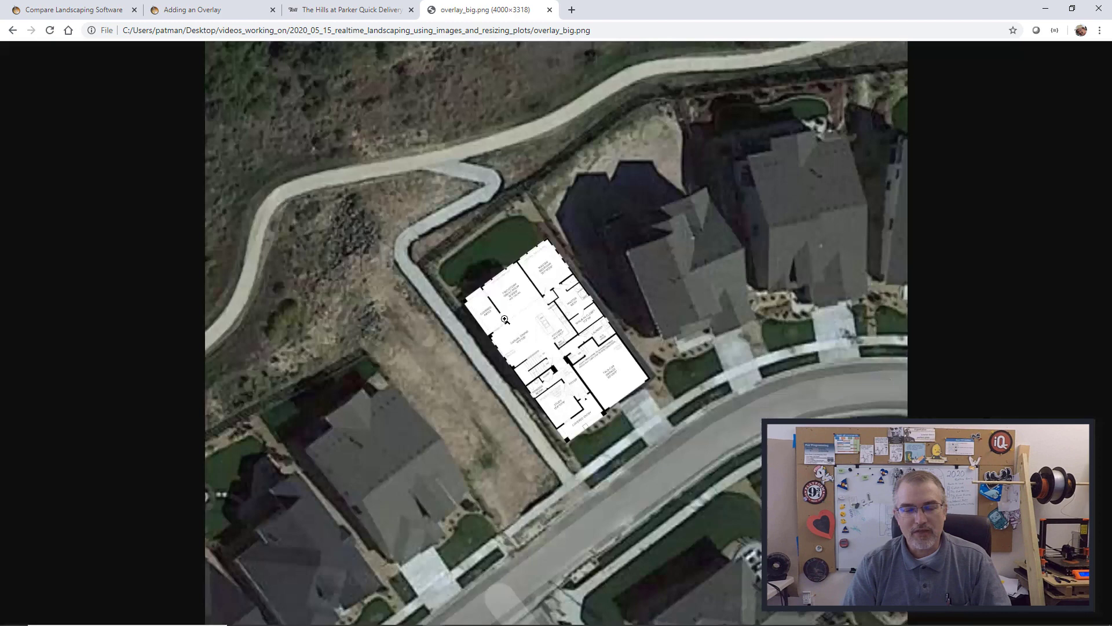
left_click(505, 319)
left_click(504, 319)
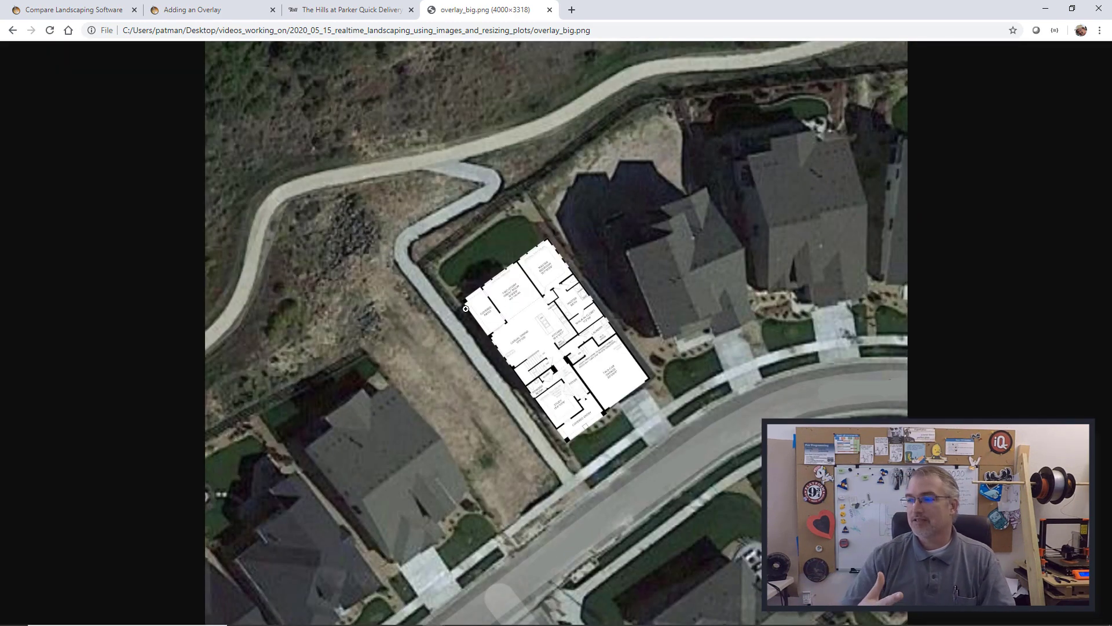
- Maximize Realtime Landscaping Architect and launch the Picture Import Wizard from Tools
key("alt+Tab")
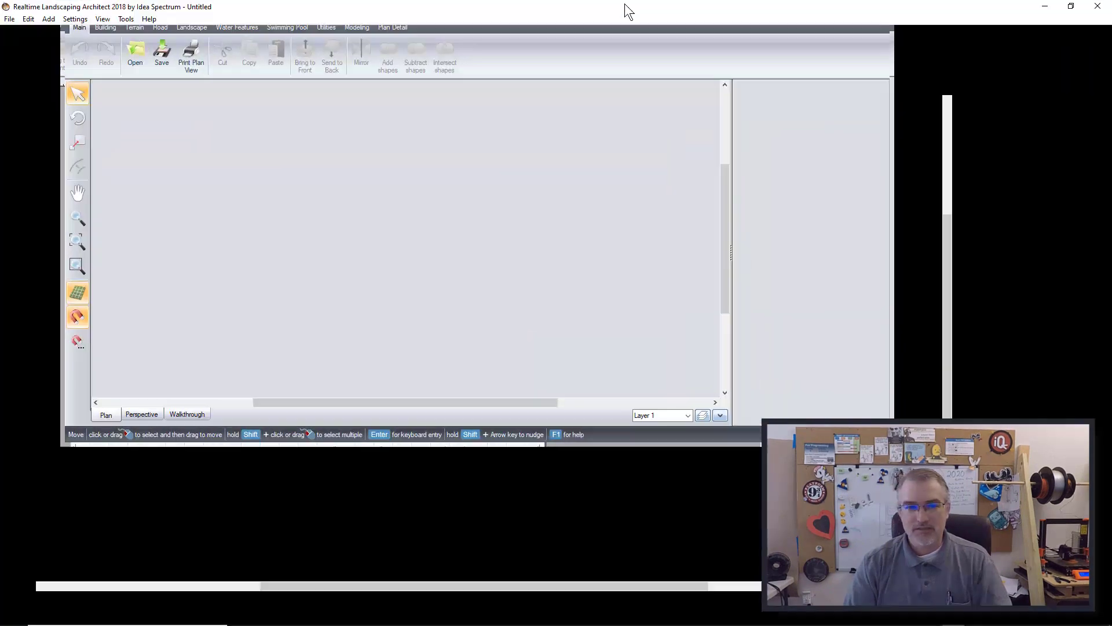
double_click(626, 13)
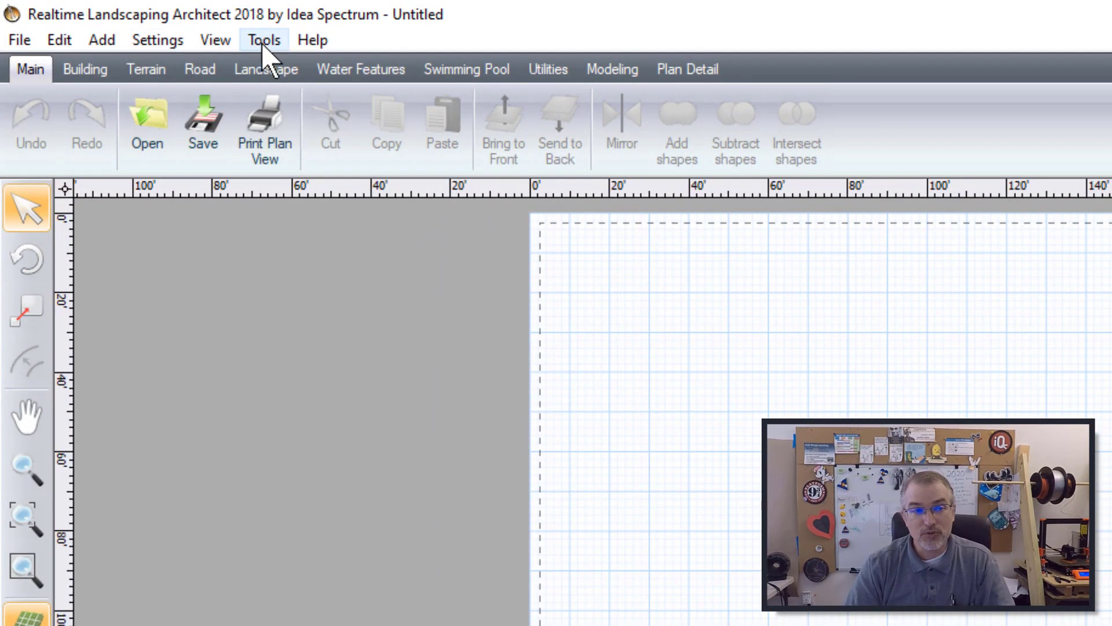
left_click(263, 41)
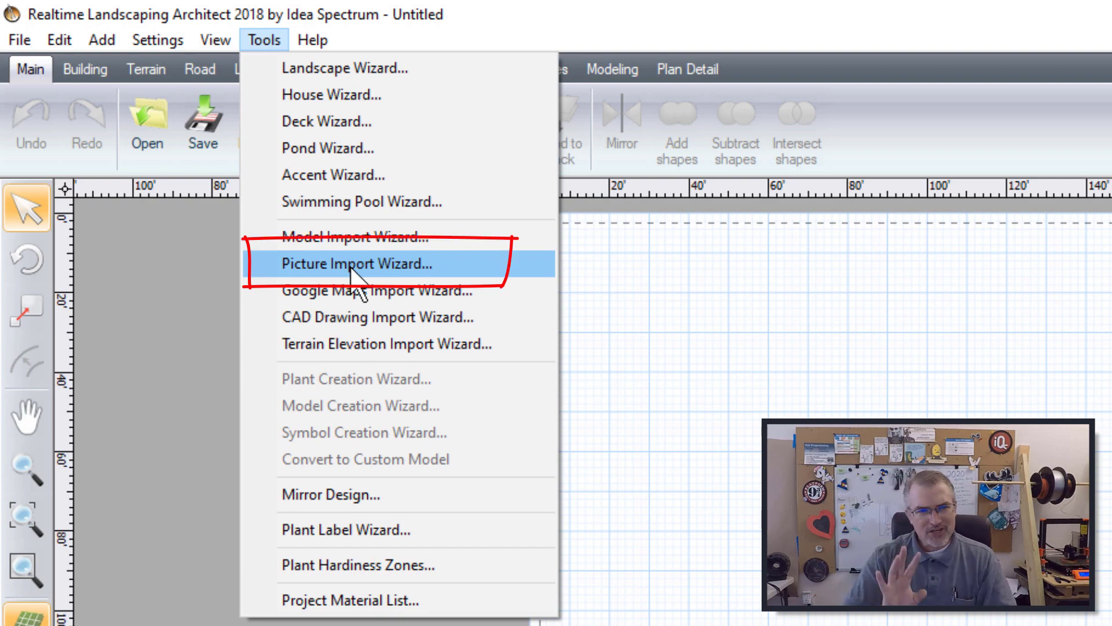
left_click(351, 265)
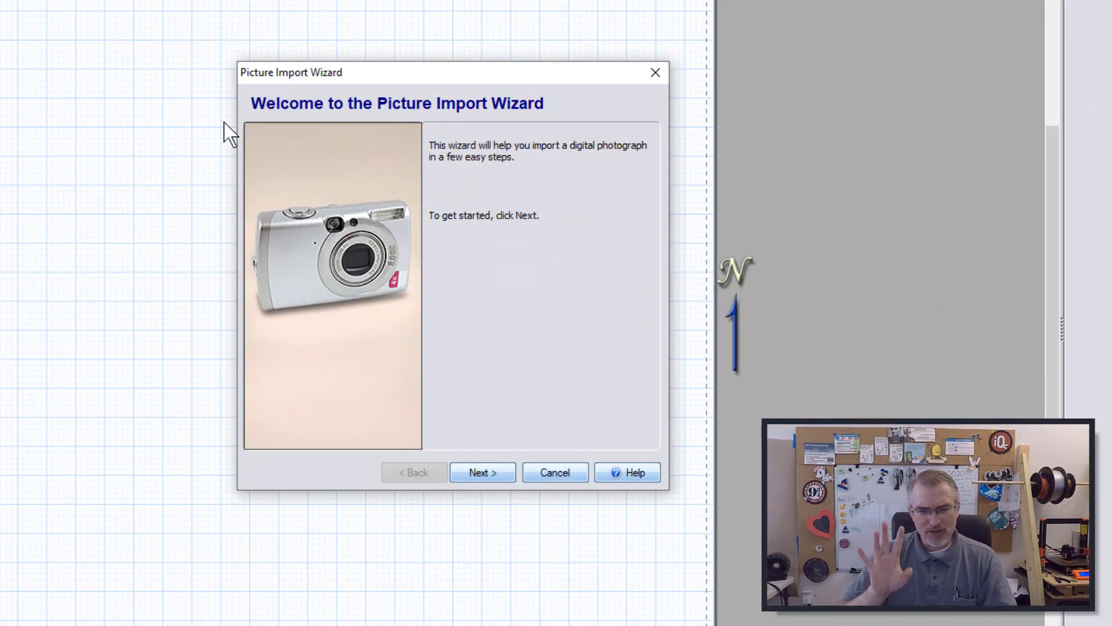
- Choose Overlay as the picture type and select overlay_big.png as the picture
left_click(485, 474)
left_click(436, 197)
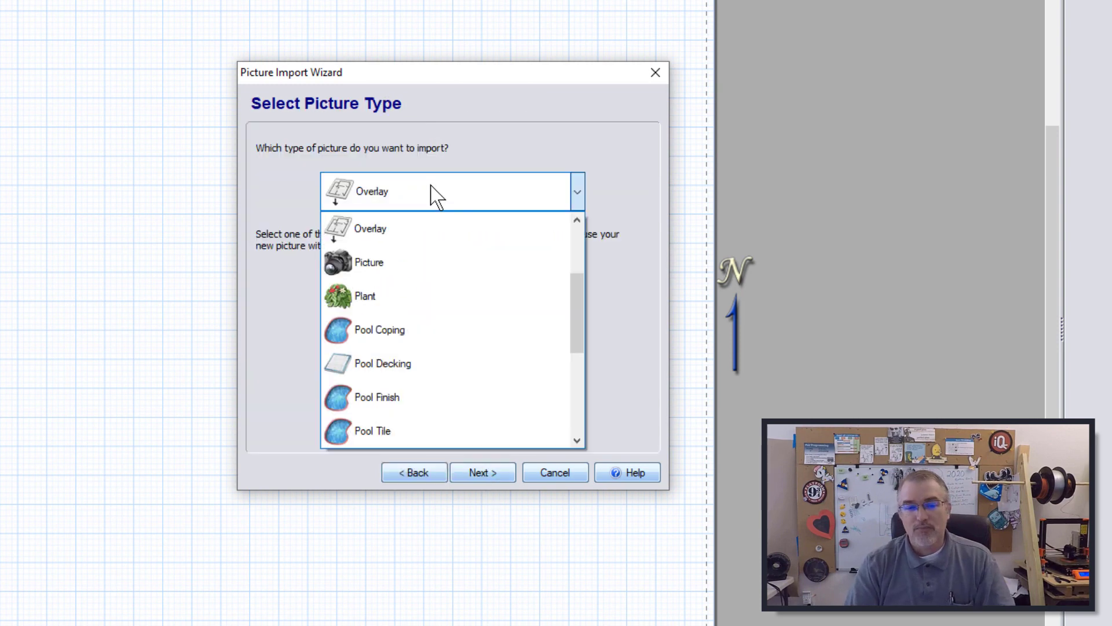
left_click(405, 231)
left_click(480, 473)
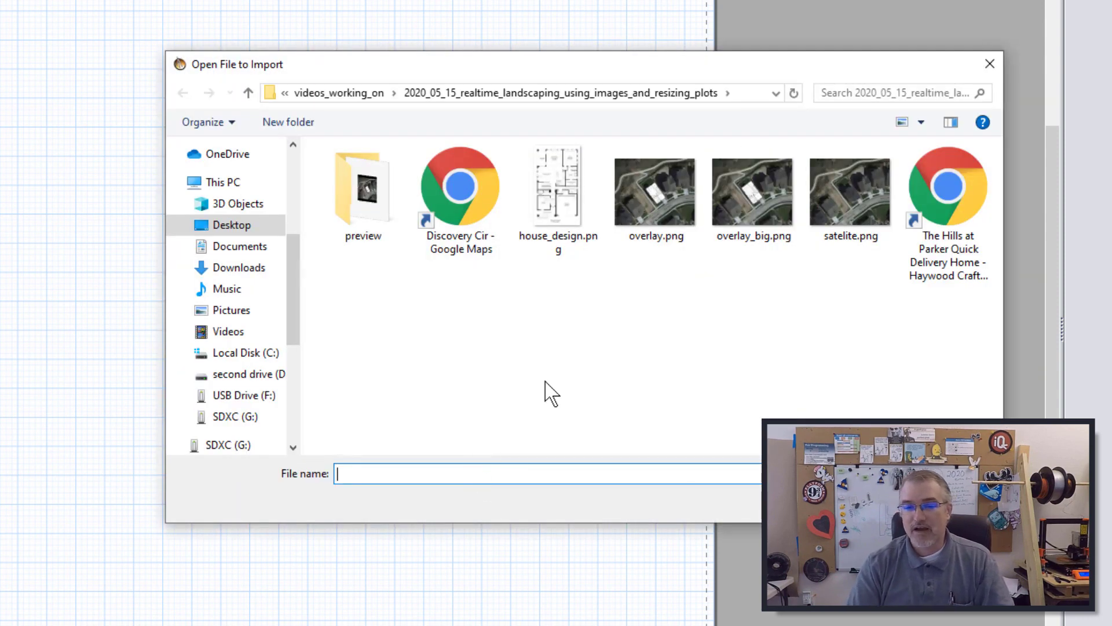
left_click(745, 208)
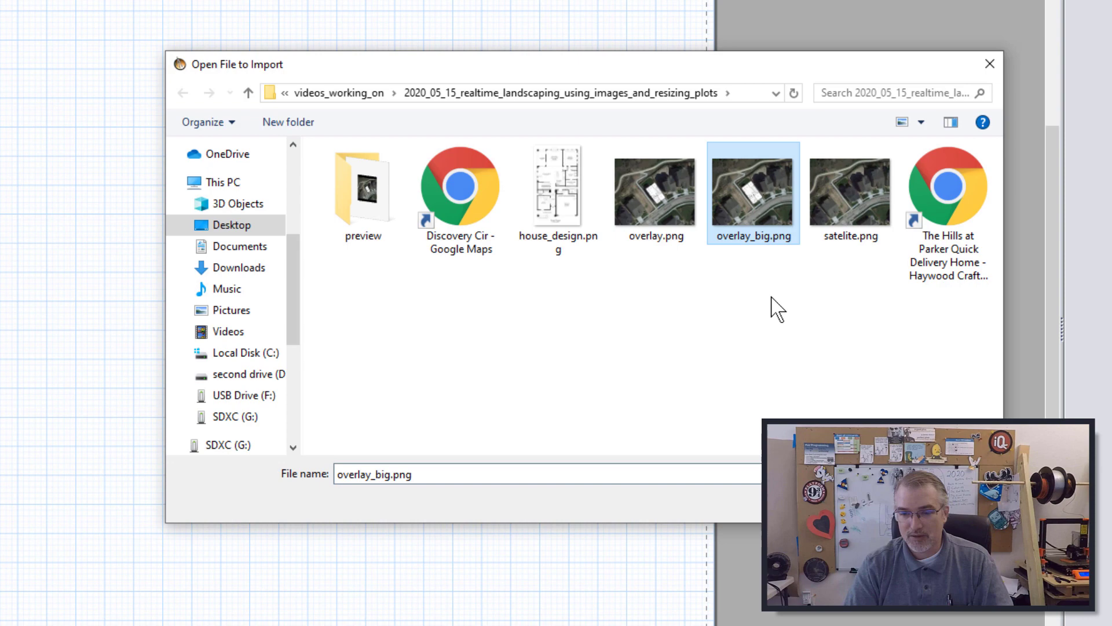
left_click(892, 503)
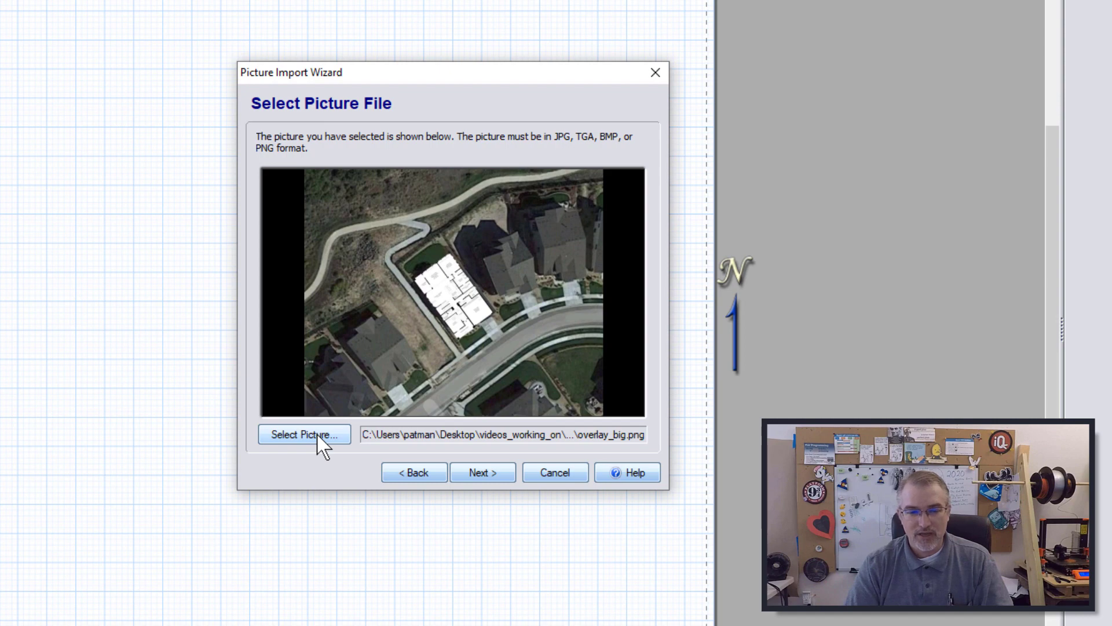
left_click(304, 434)
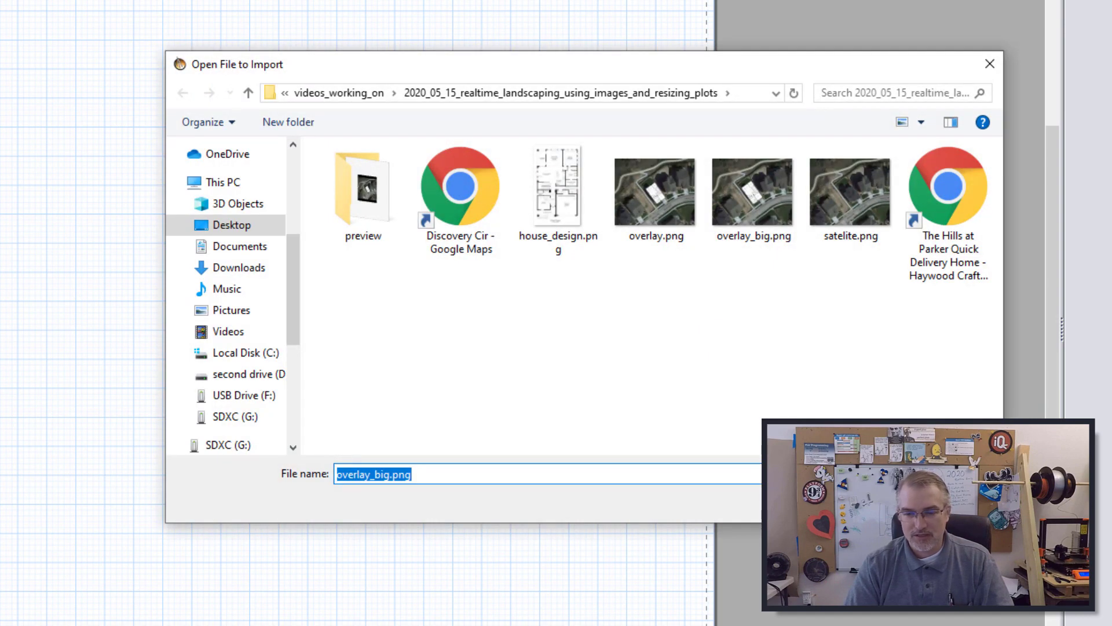
key("Return")
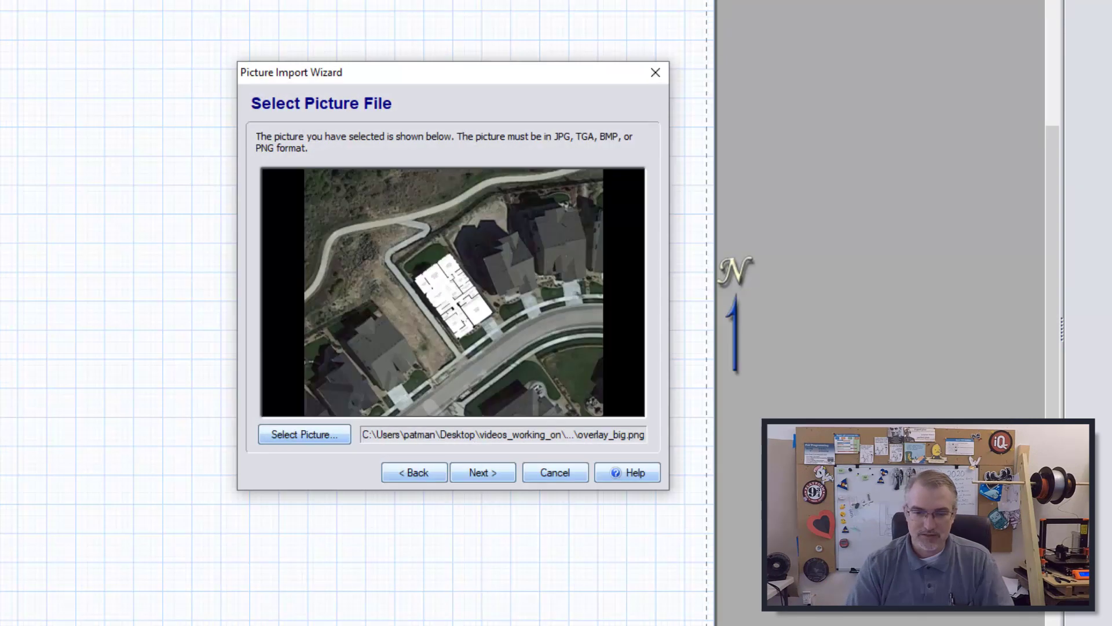
- Name the destination file video_big_overlay_example and advance to the final wizard page
left_click(489, 484)
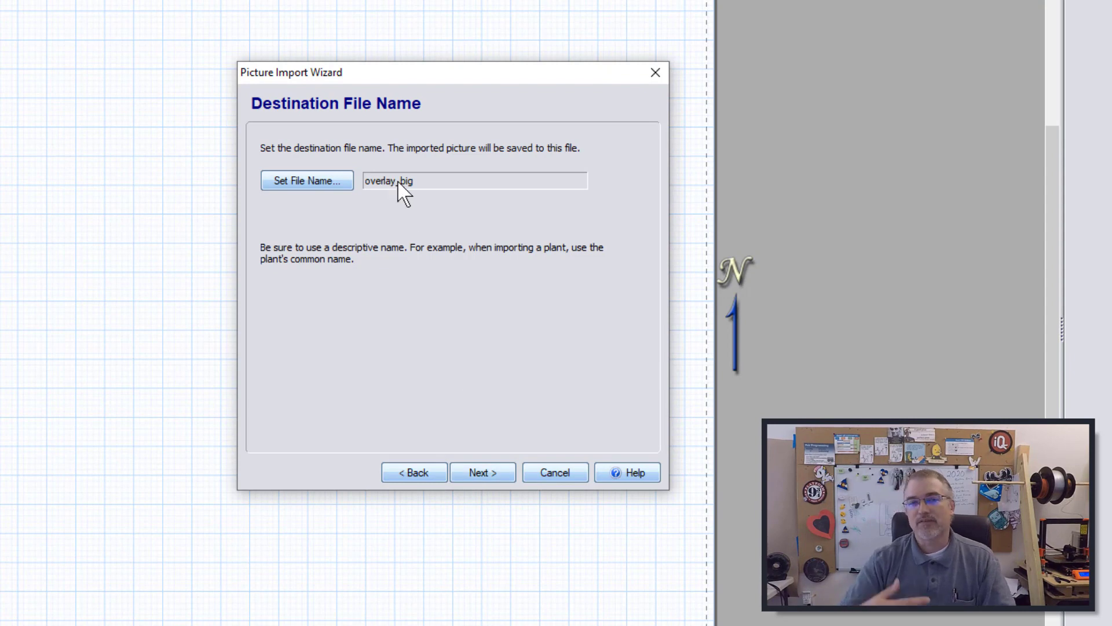
left_click(327, 184)
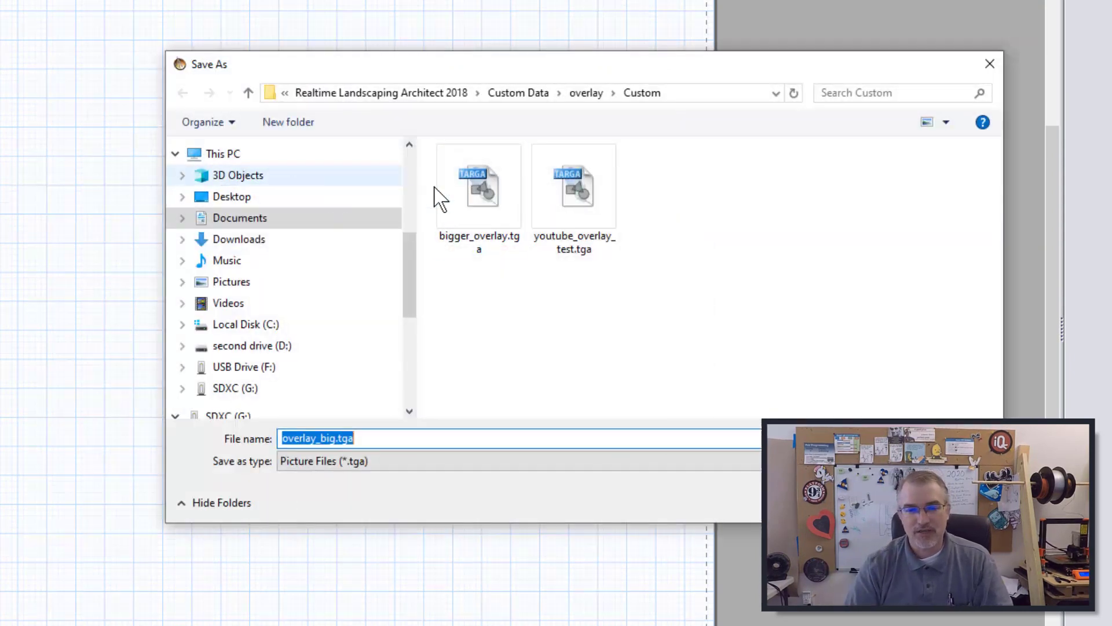
type("v")
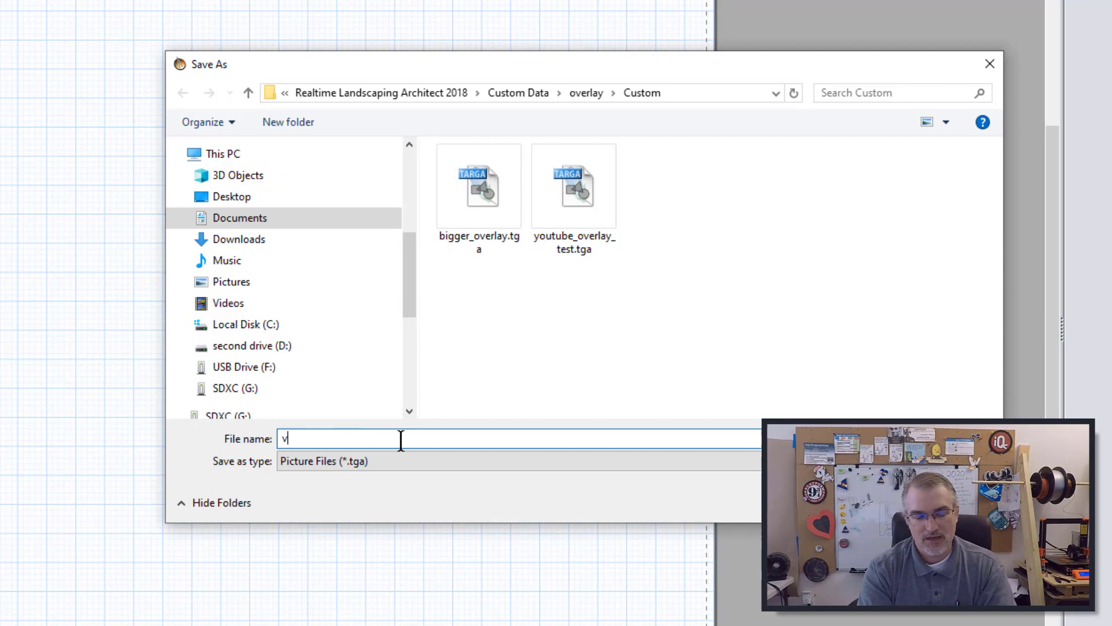
type("ideo_big_")
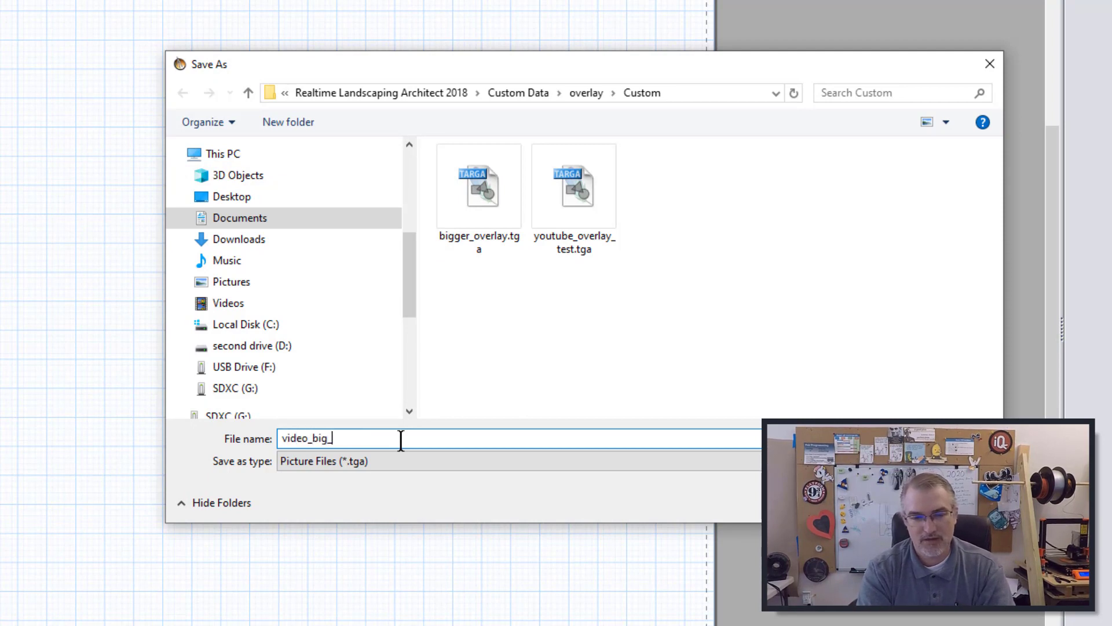
type("overlay_example")
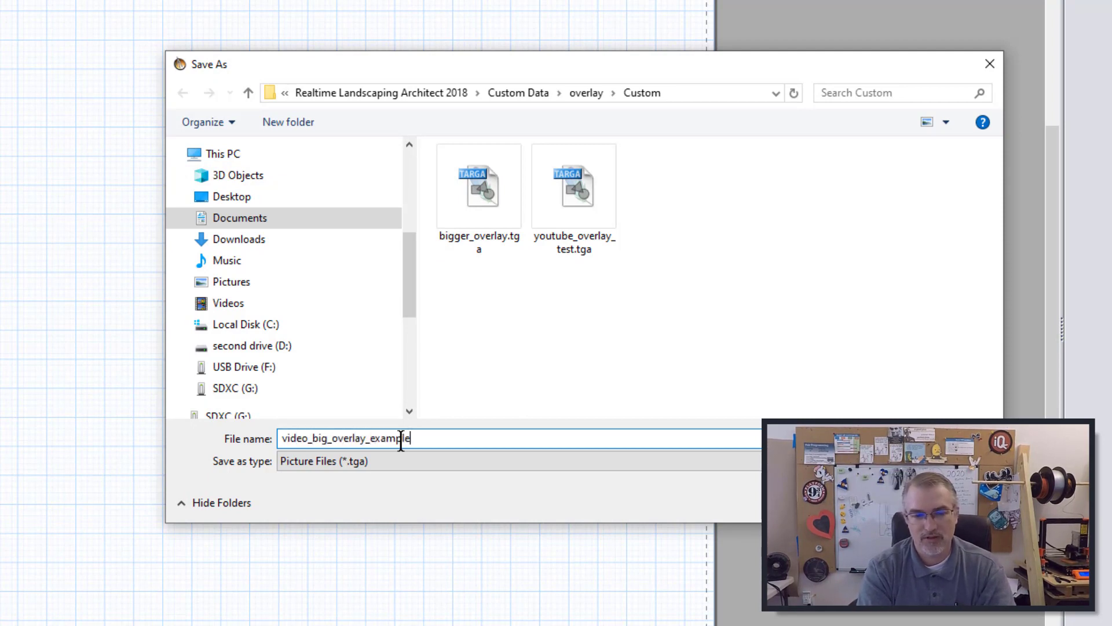
key("Return")
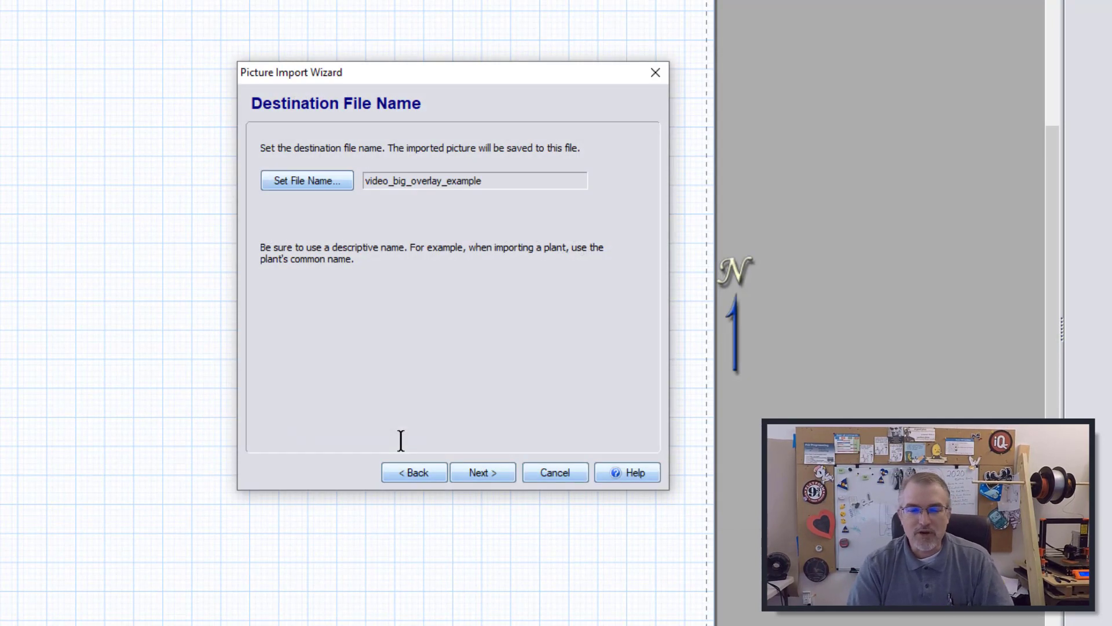
left_click(483, 473)
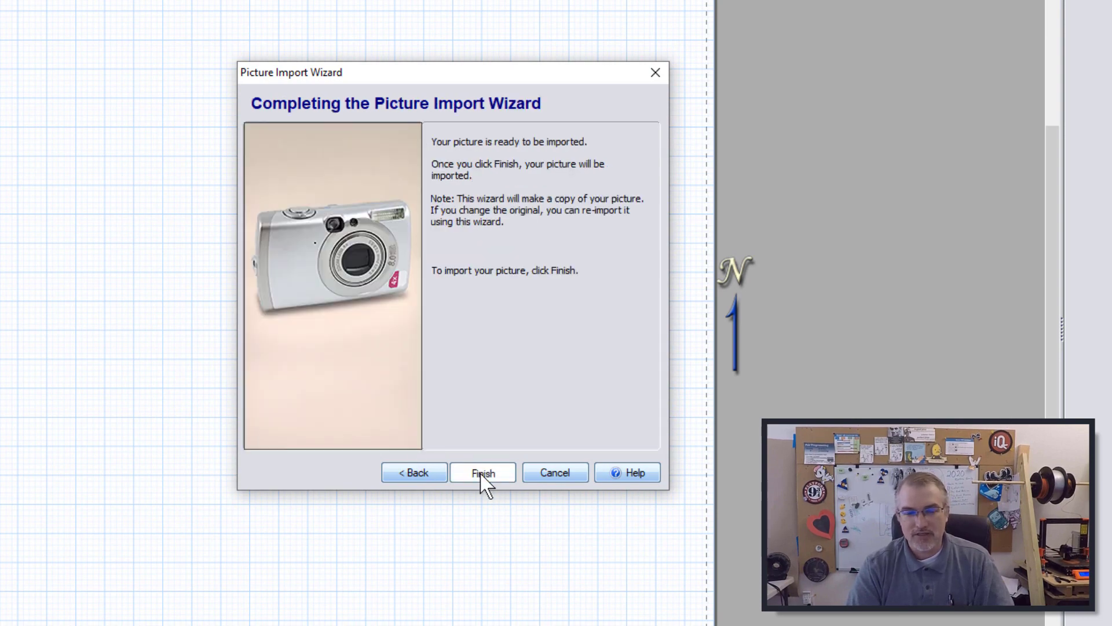
- Finish the import, drop the overlay on the plan, and drag it larger to 202'-9" wide
left_click(482, 474)
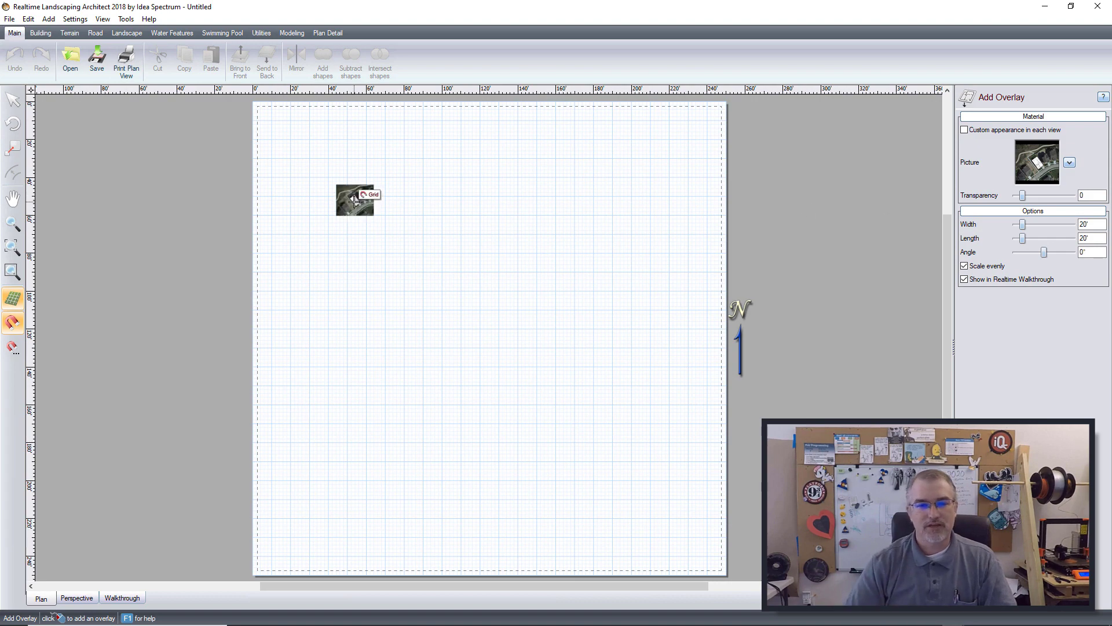
left_click(438, 279)
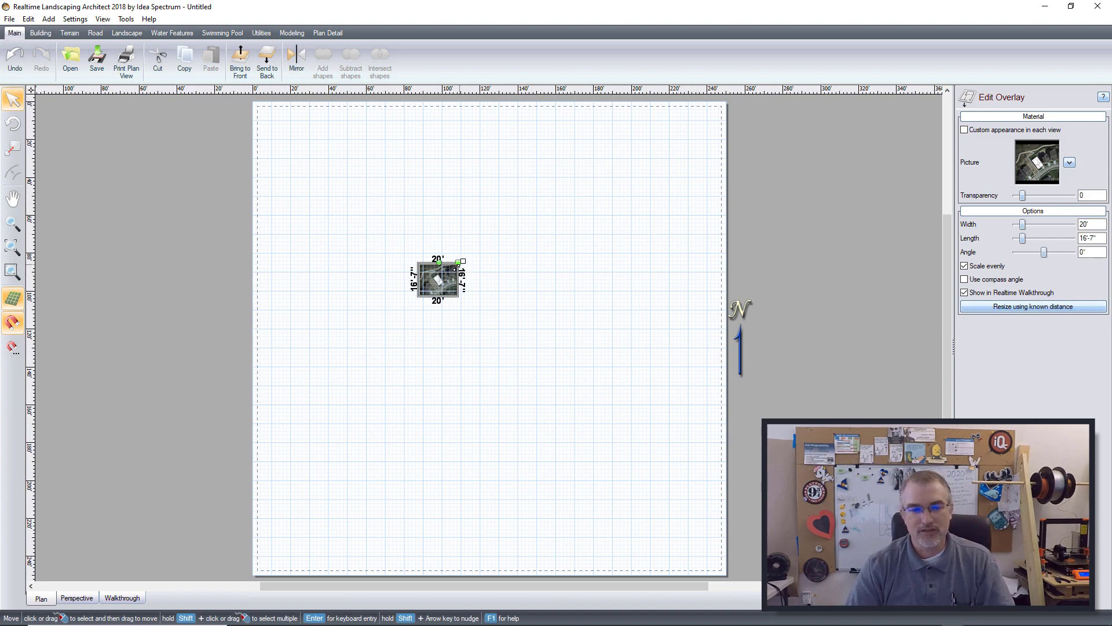
left_click_drag(457, 266, 603, 197)
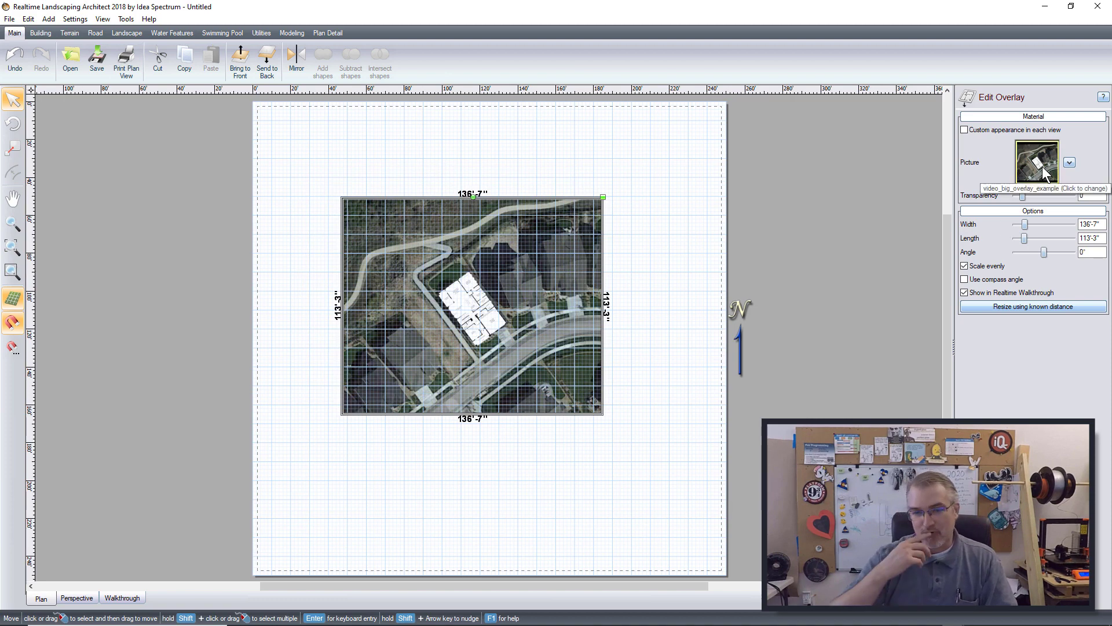
left_click_drag(551, 266, 555, 319)
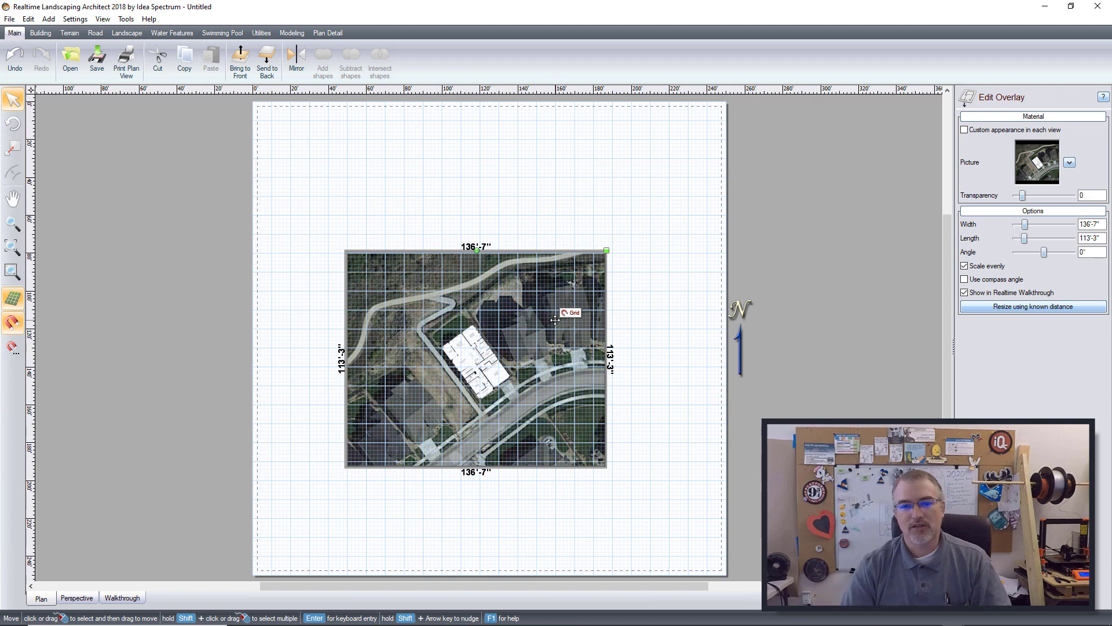
left_click_drag(606, 250, 669, 200)
left_click_drag(573, 276, 599, 224)
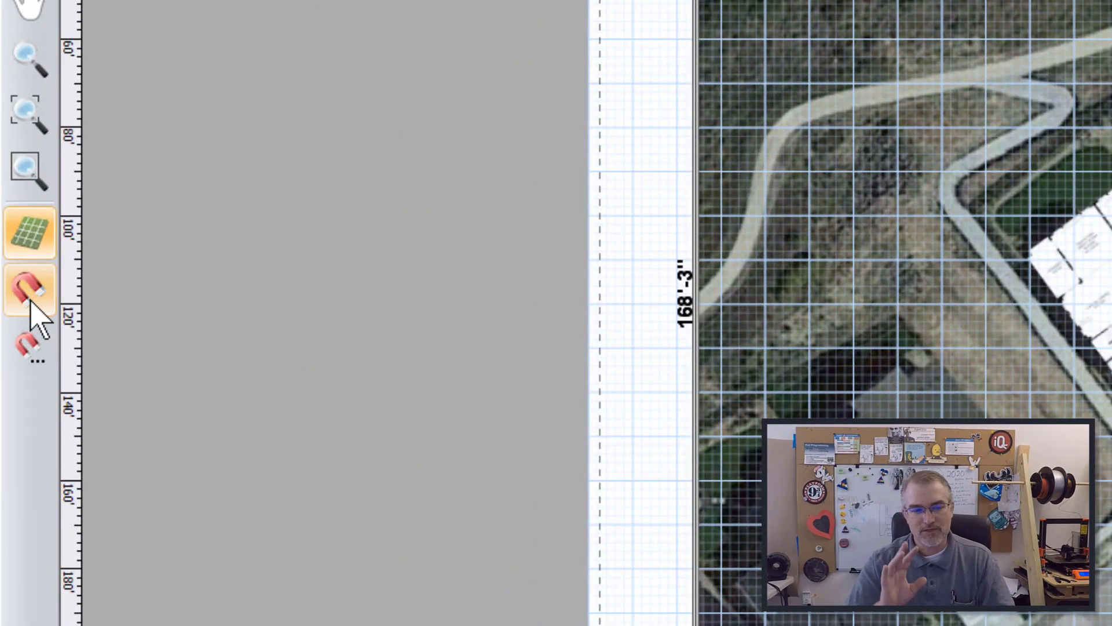
- Hide the grid lines and select the overlay, abandoning a first known-distance measurement
left_click(34, 246)
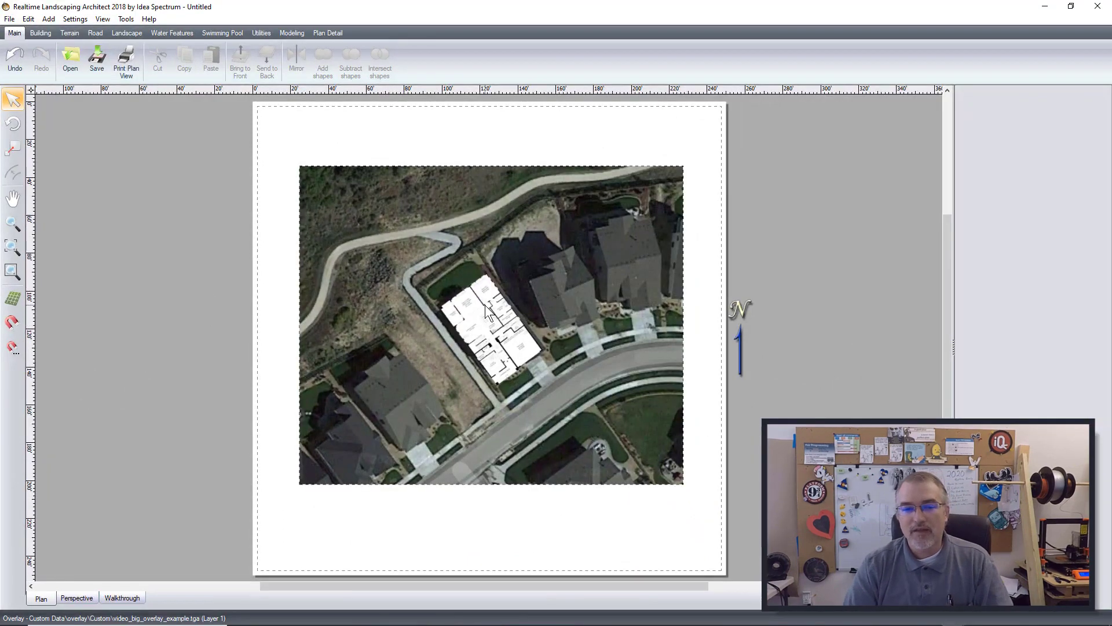
left_click(485, 308)
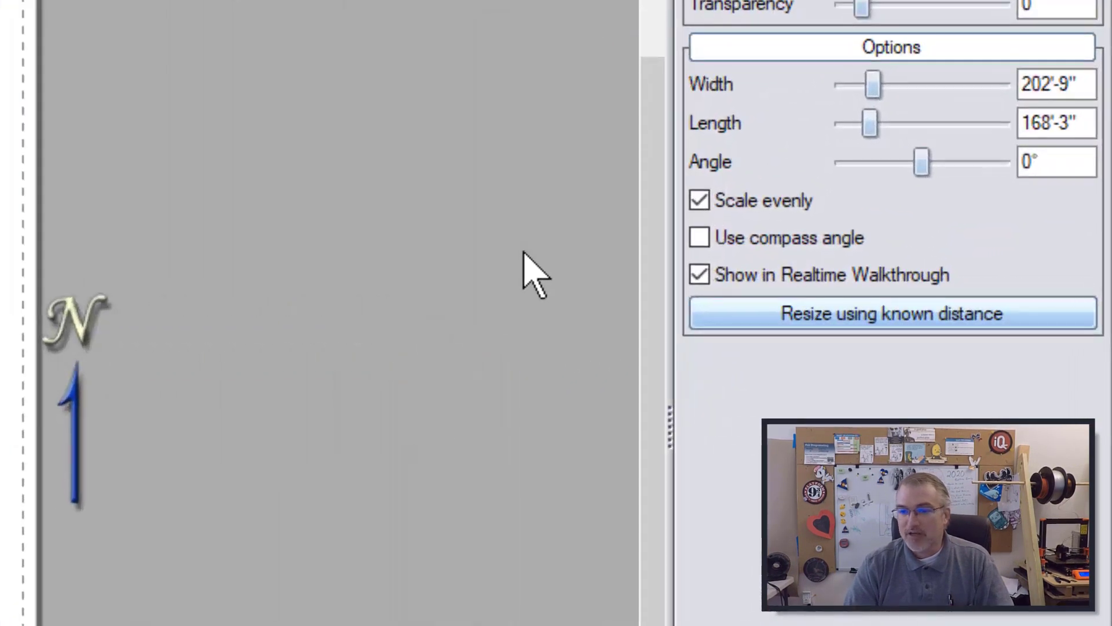
left_click(834, 316)
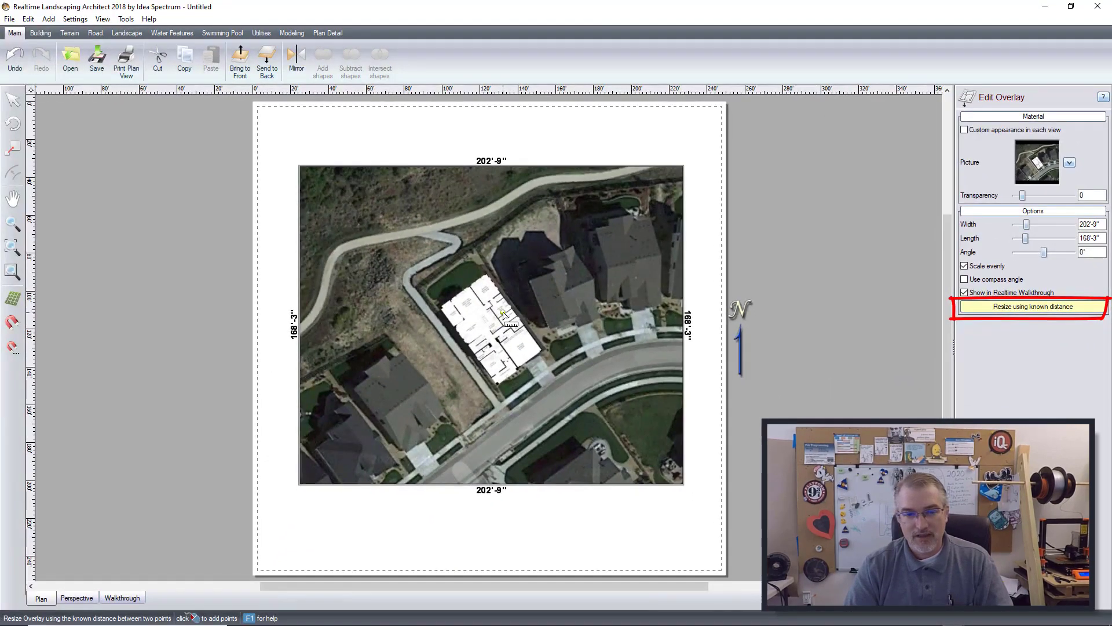
scroll(504, 316, "up", 2)
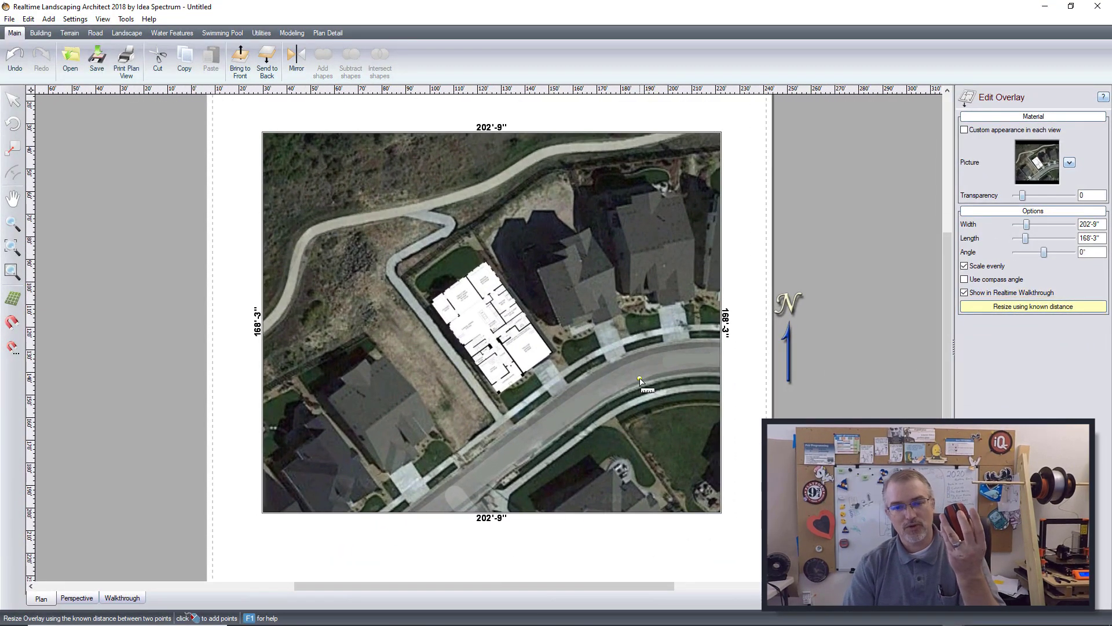
scroll(640, 381, "up", 5)
scroll(640, 381, "up", 3)
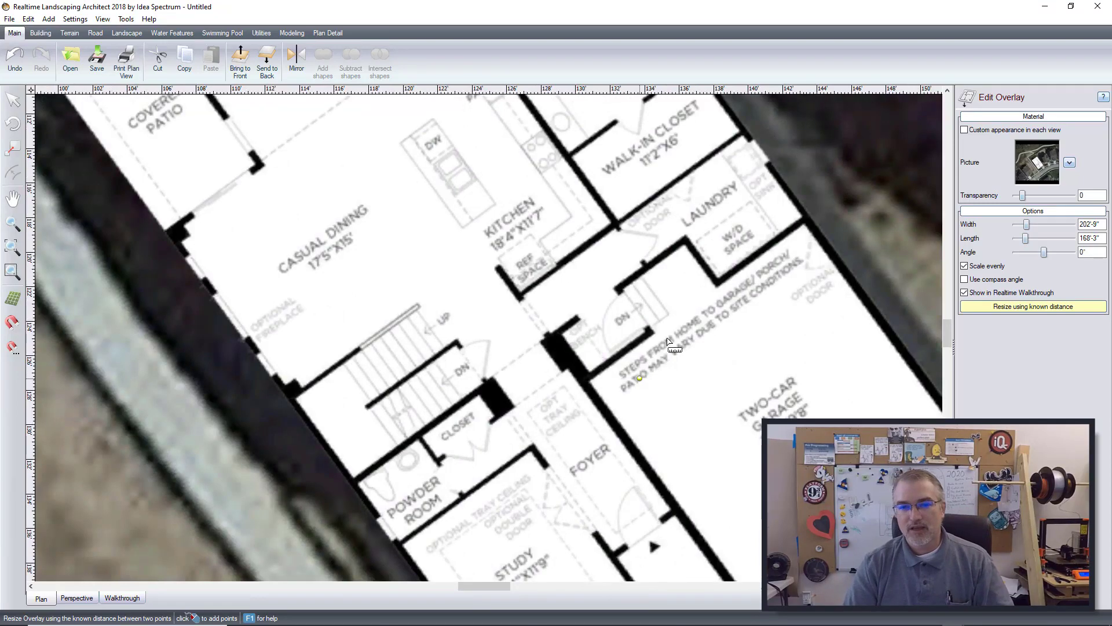
left_click(729, 297)
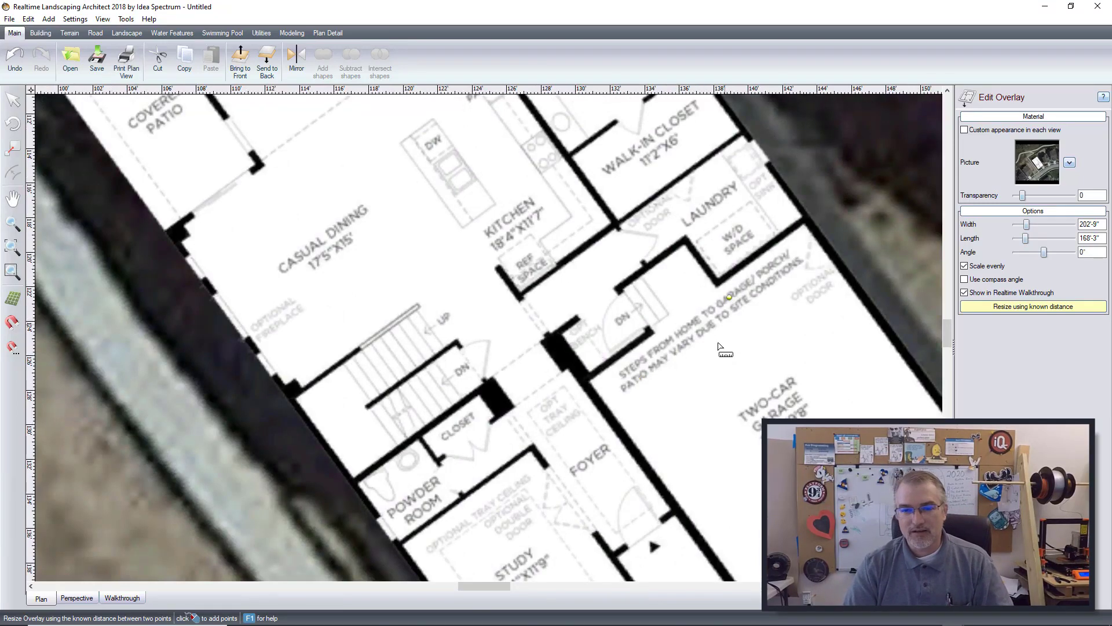
left_click(802, 219)
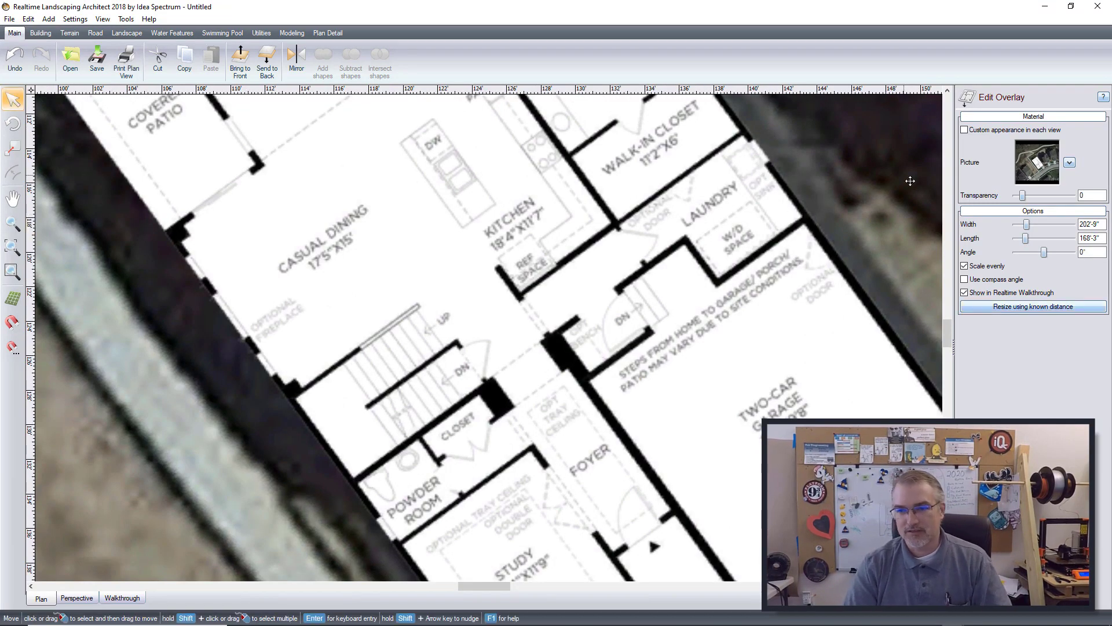
left_click_drag(946, 326, 950, 294)
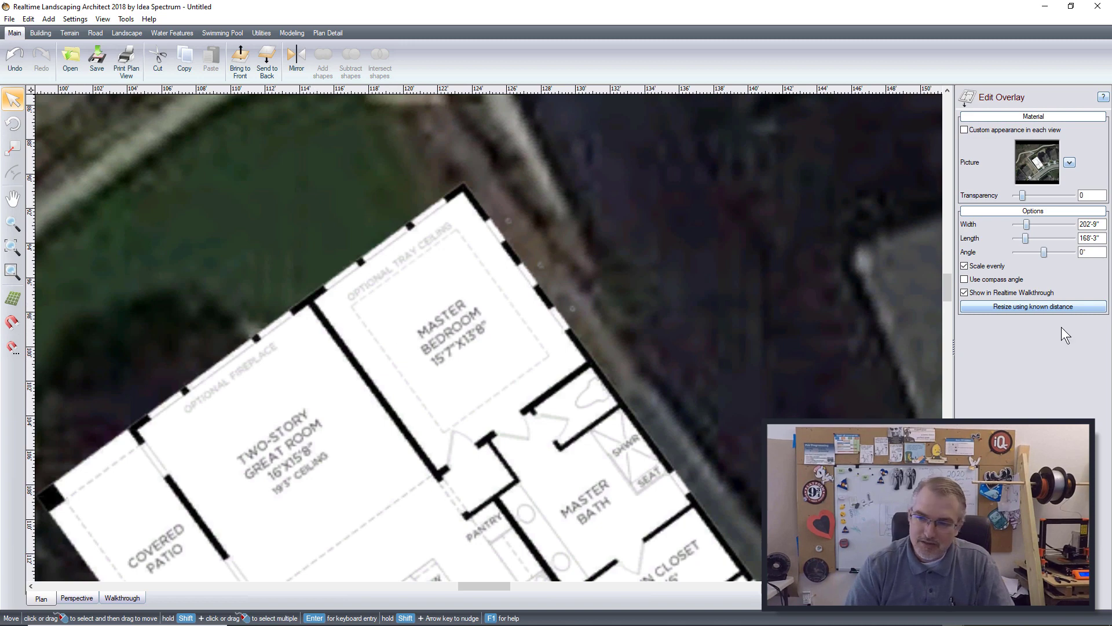
- Resize by known distance, measuring the master bedroom wall as 15'7"
left_click(1027, 307)
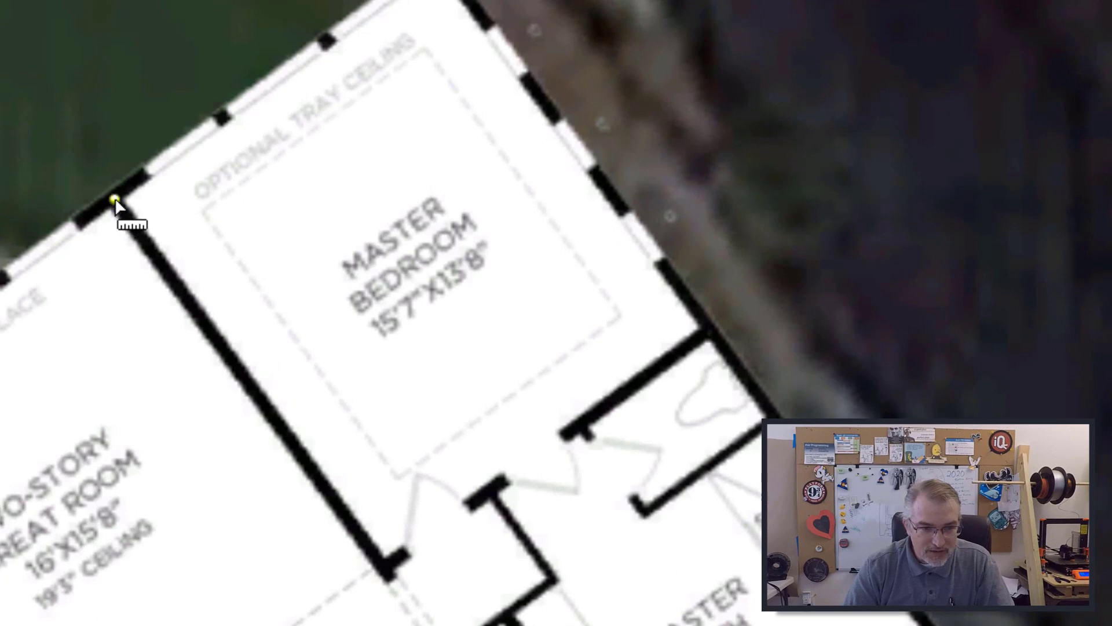
left_click(115, 200)
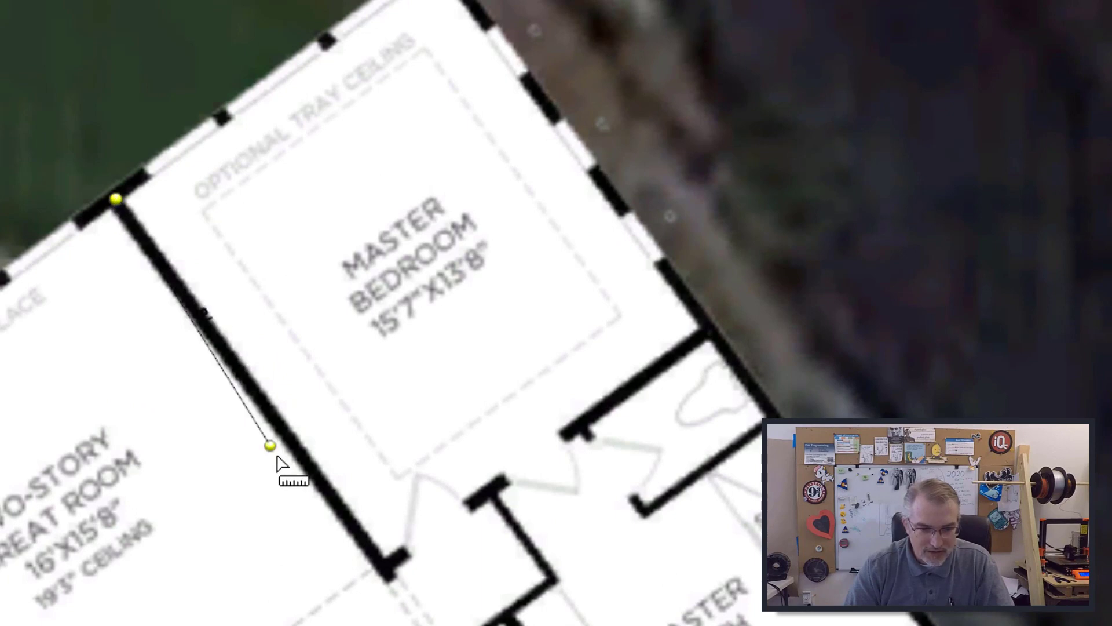
left_click(384, 570)
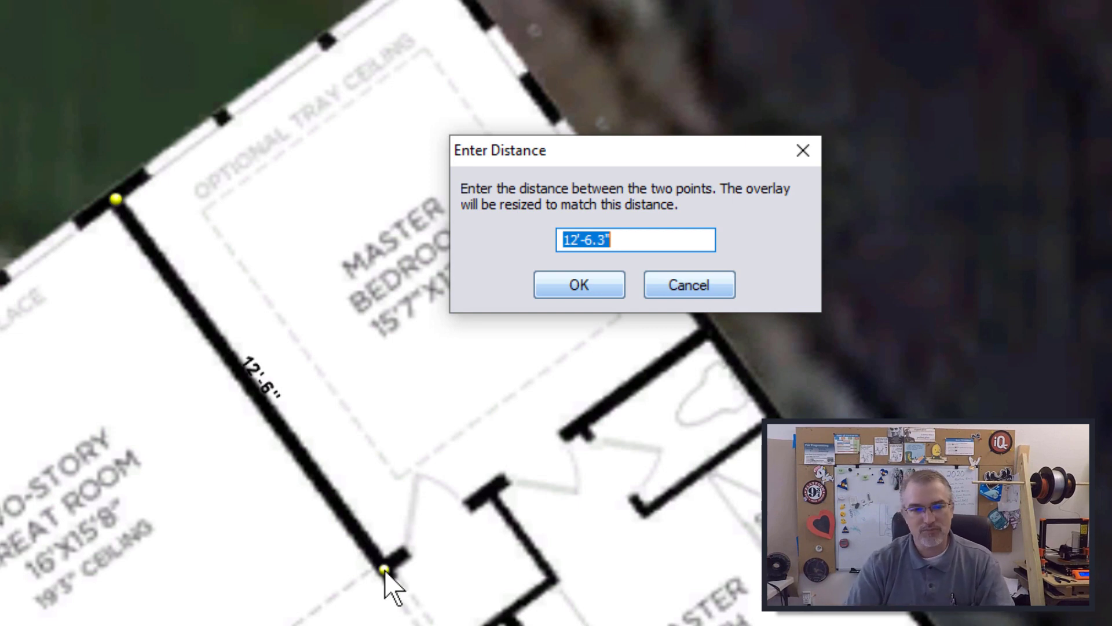
type("1")
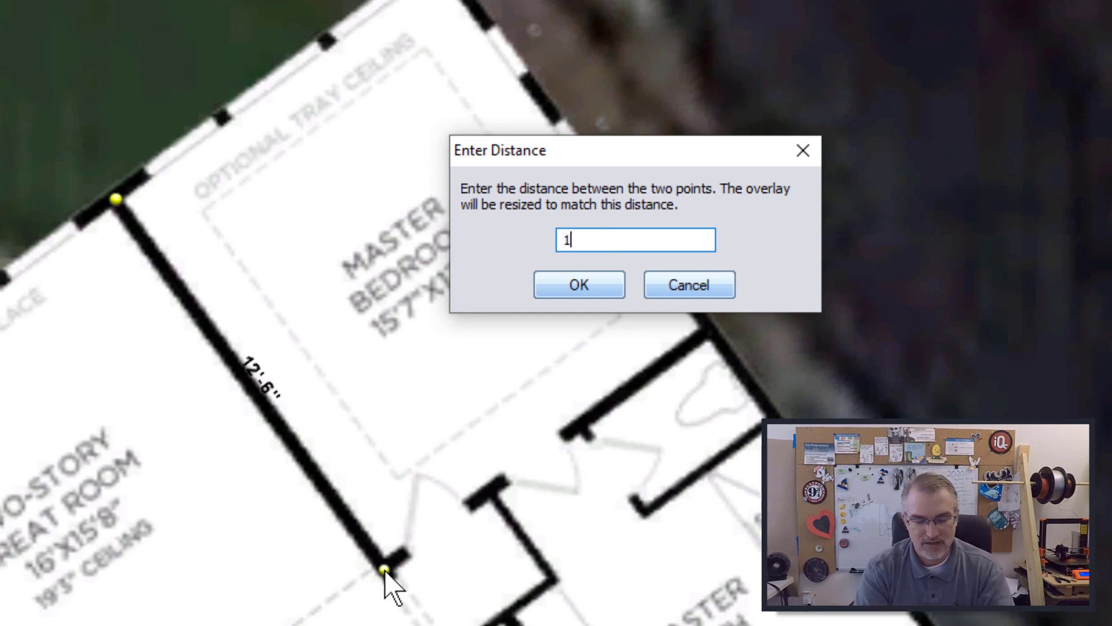
type("5'7\"")
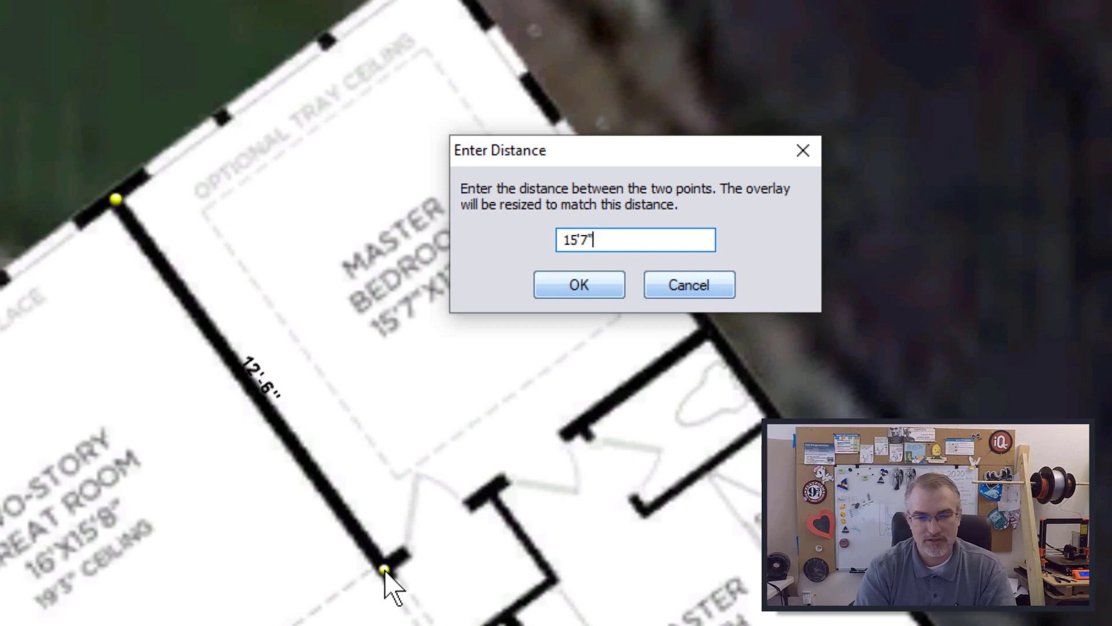
key("Return")
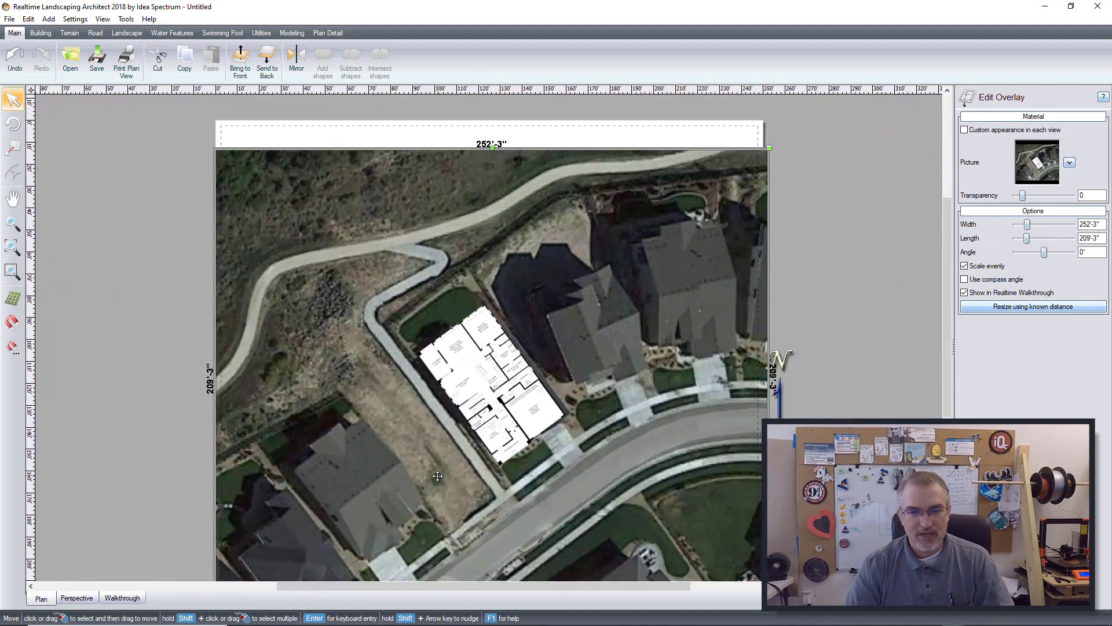
- Turn on the plan grid and select the aerial overlay
left_click(12, 304)
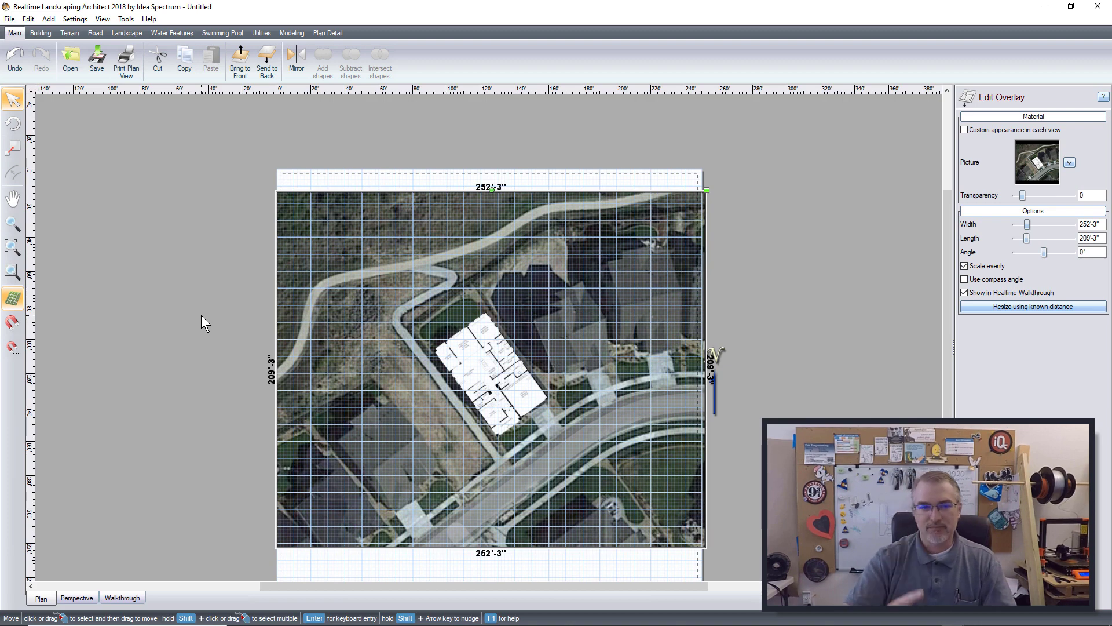
right_click(213, 275)
left_click(177, 268)
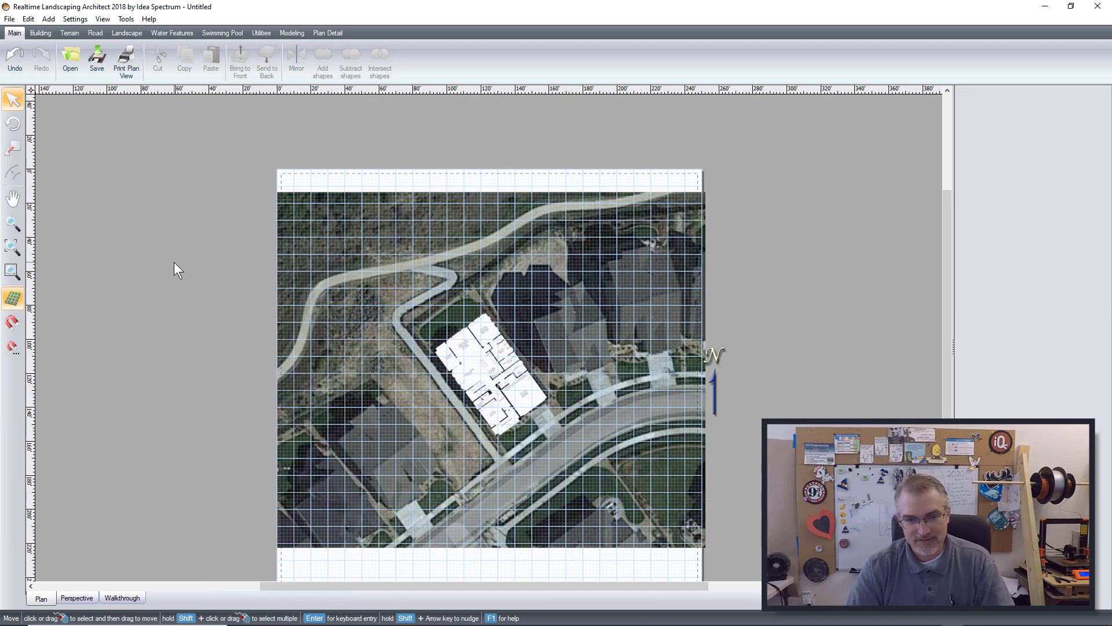
scroll(186, 354, "up", 1)
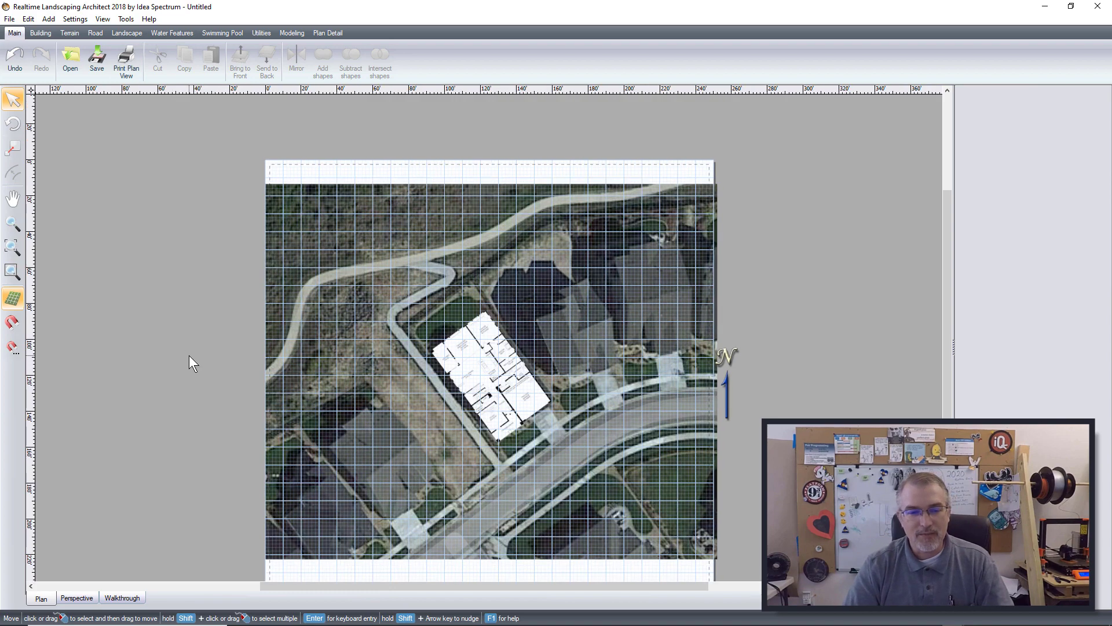
right_click(193, 325)
left_click(150, 324)
left_click(471, 328)
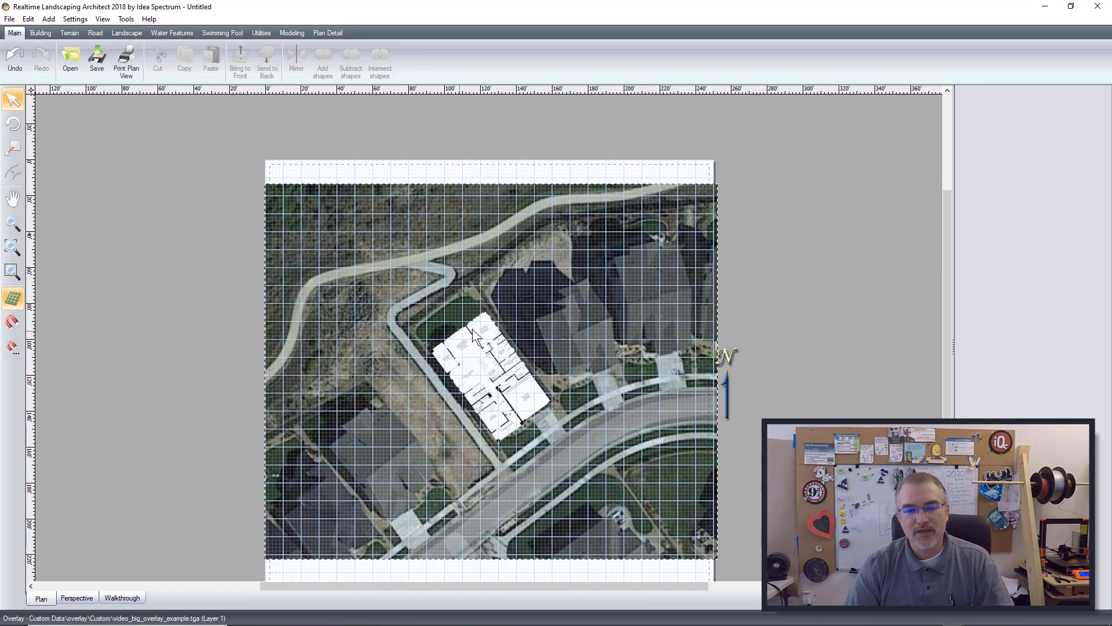
scroll(494, 328, "up", 1)
scroll(494, 328, "up", 3)
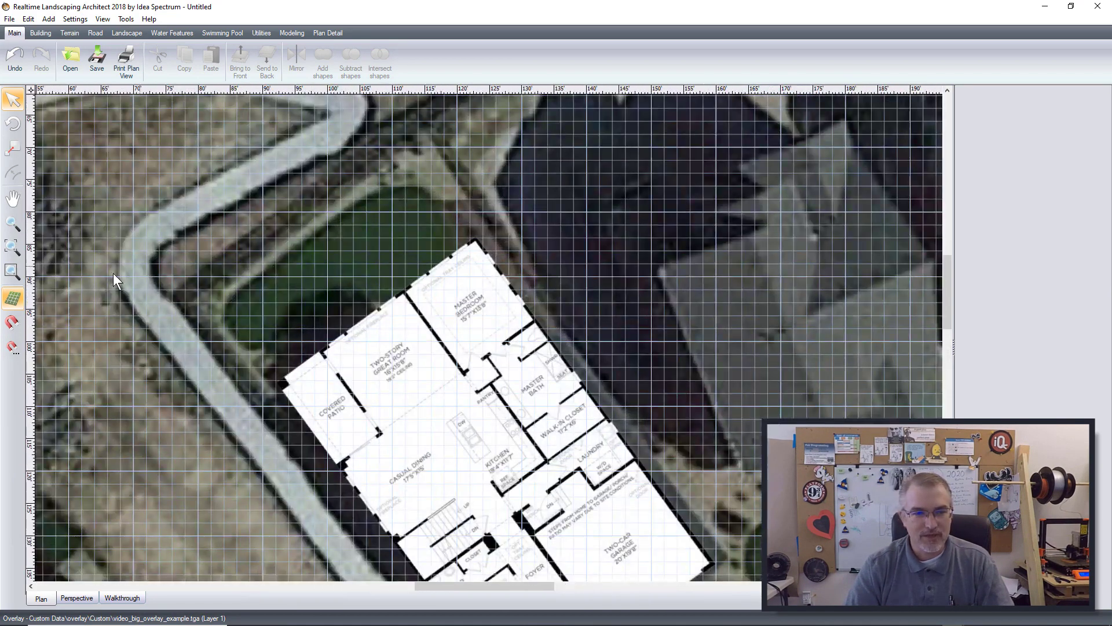
left_click(634, 332)
- Resize the overlay by known distance, giving the wall a length of 25 feet
left_click(1025, 306)
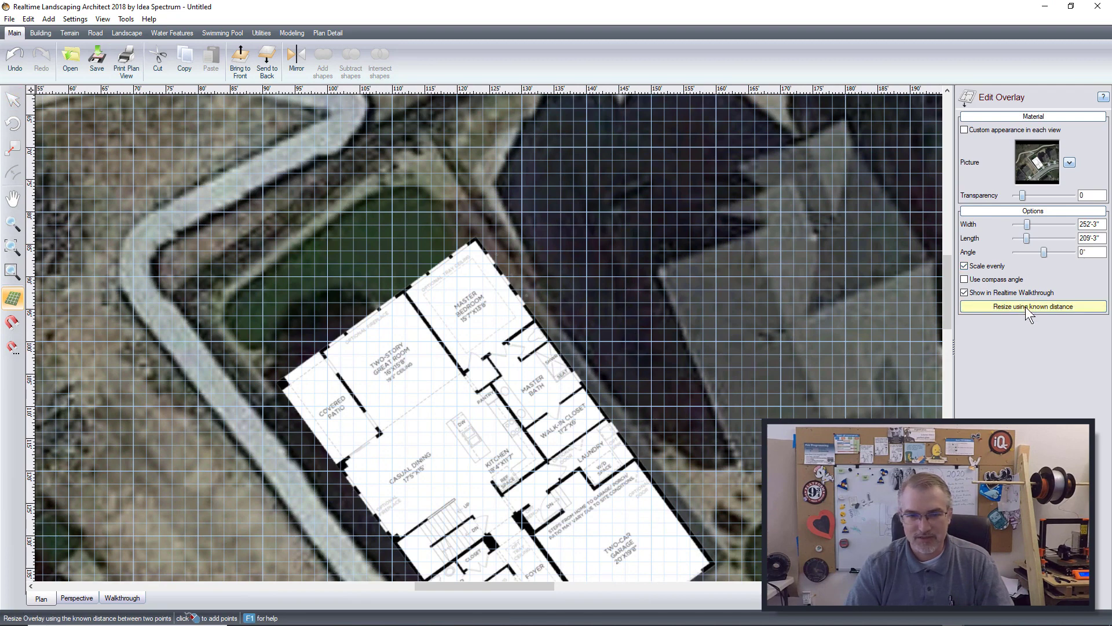
scroll(439, 270, "up", 3)
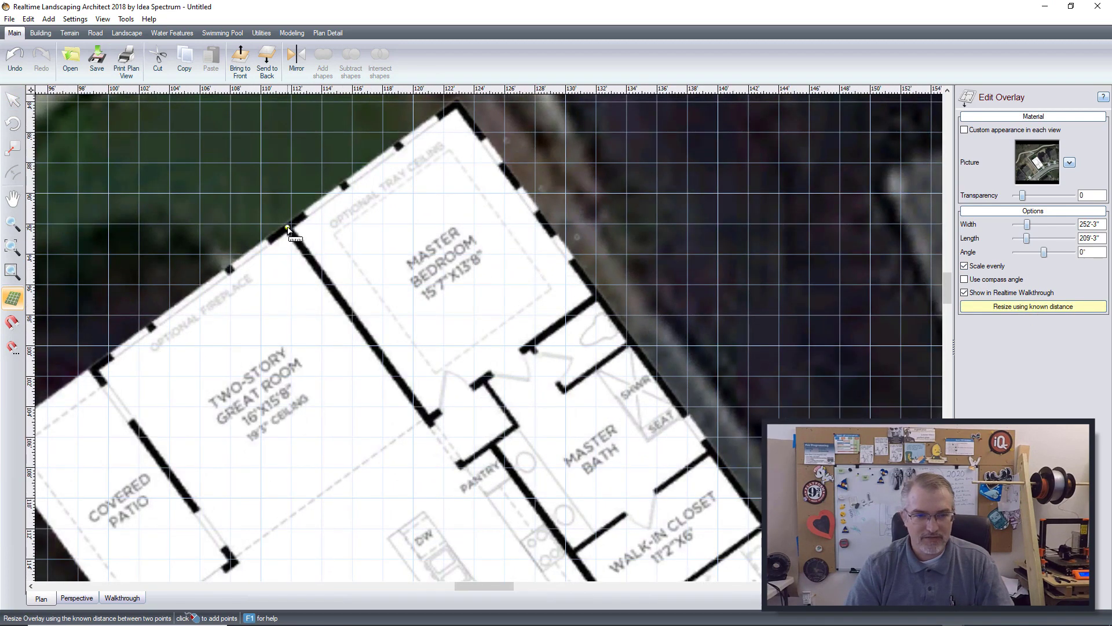
left_click(429, 419)
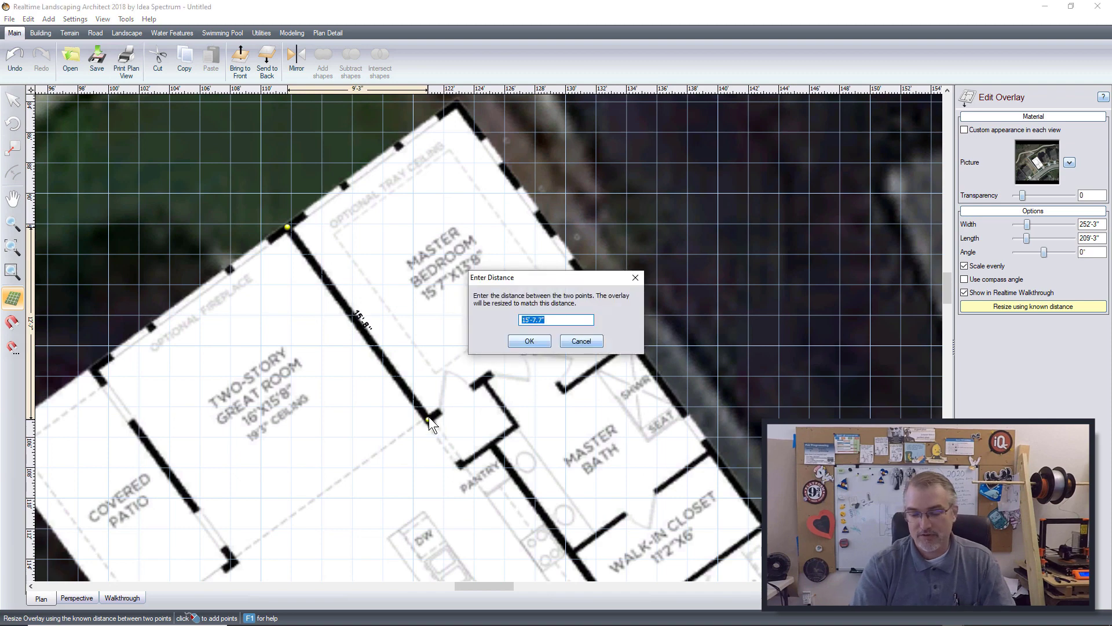
type("25")
key("Return")
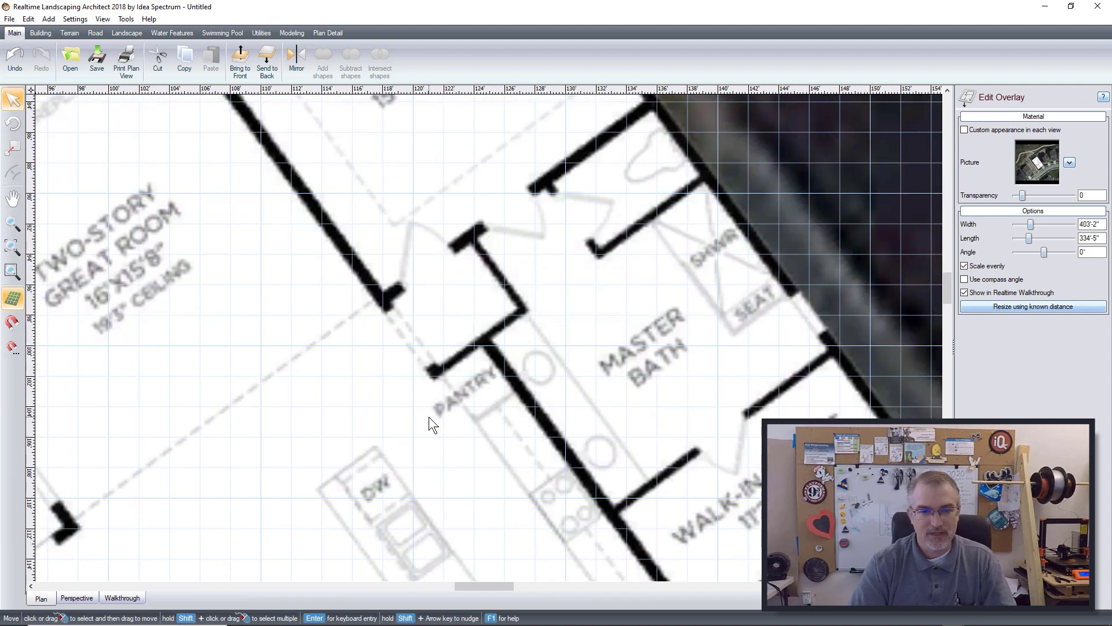
scroll(428, 416, "down", 5)
scroll(429, 416, "down", 3)
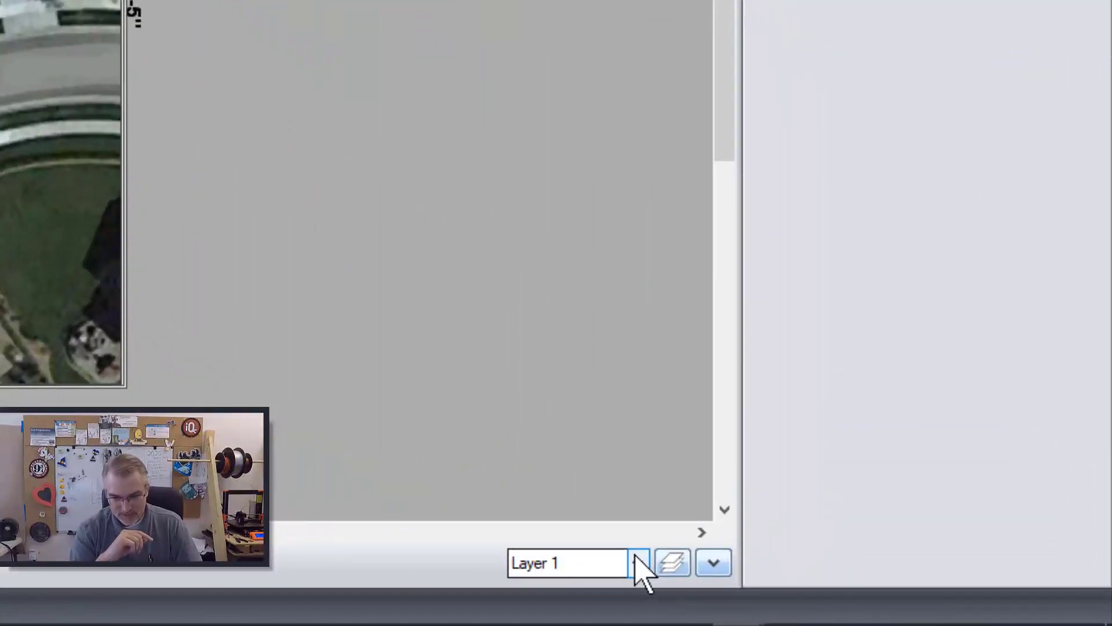
- Drag the aerial overlay slightly down and right so the house footprint sits inside the grid
left_click(672, 566)
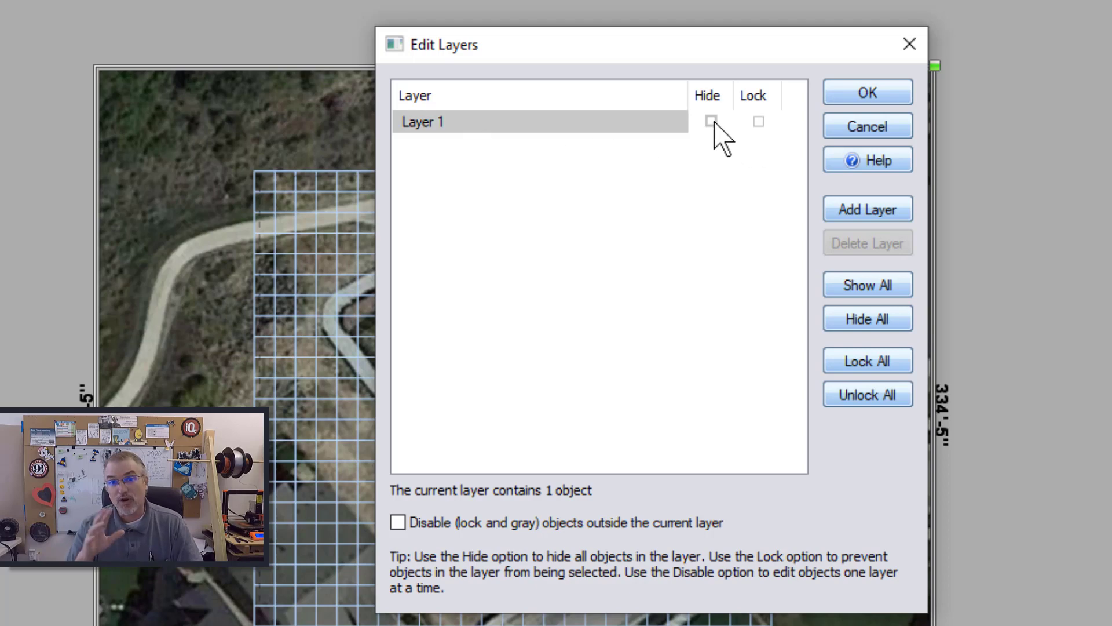
left_click(908, 50)
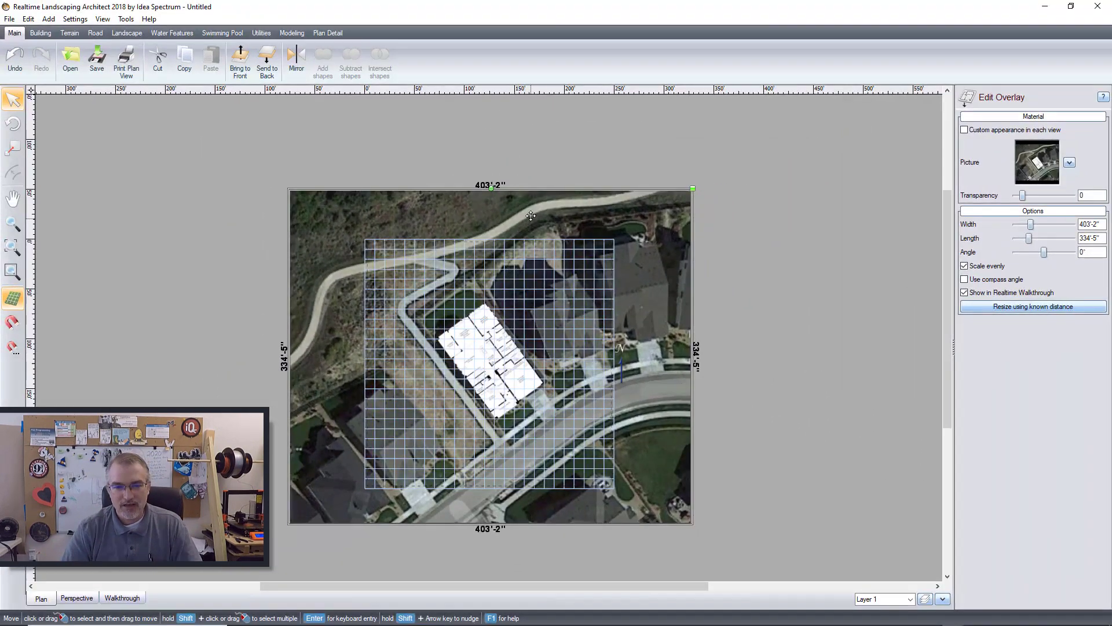
left_click_drag(536, 249, 537, 247)
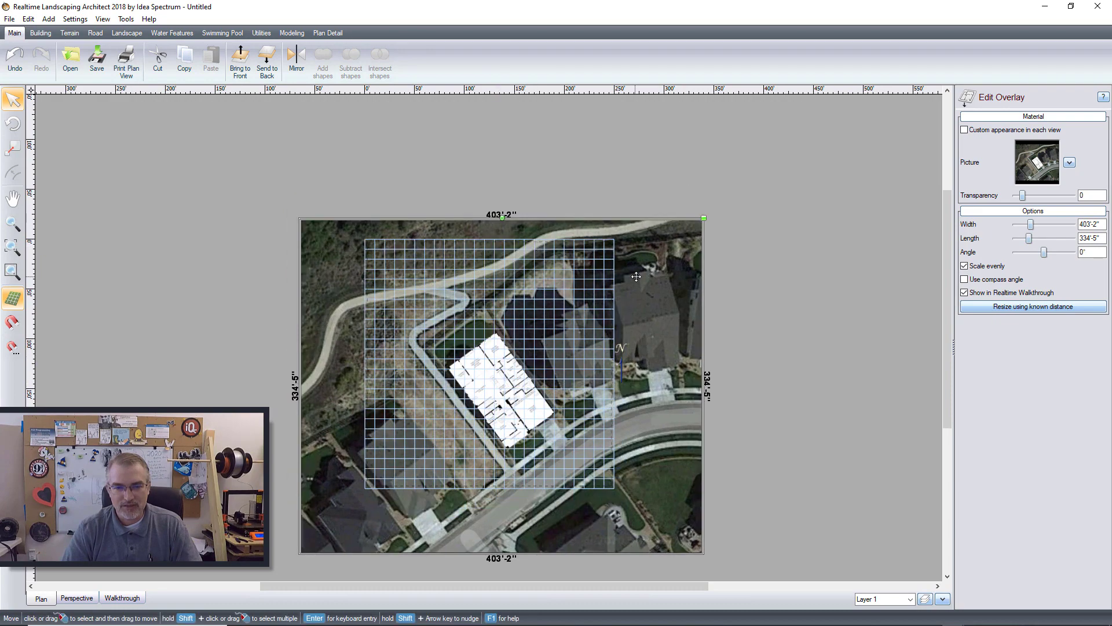
mouse_move(636, 277)
left_mouse_down()
mouse_move(651, 292)
mouse_move(639, 282)
left_mouse_up()
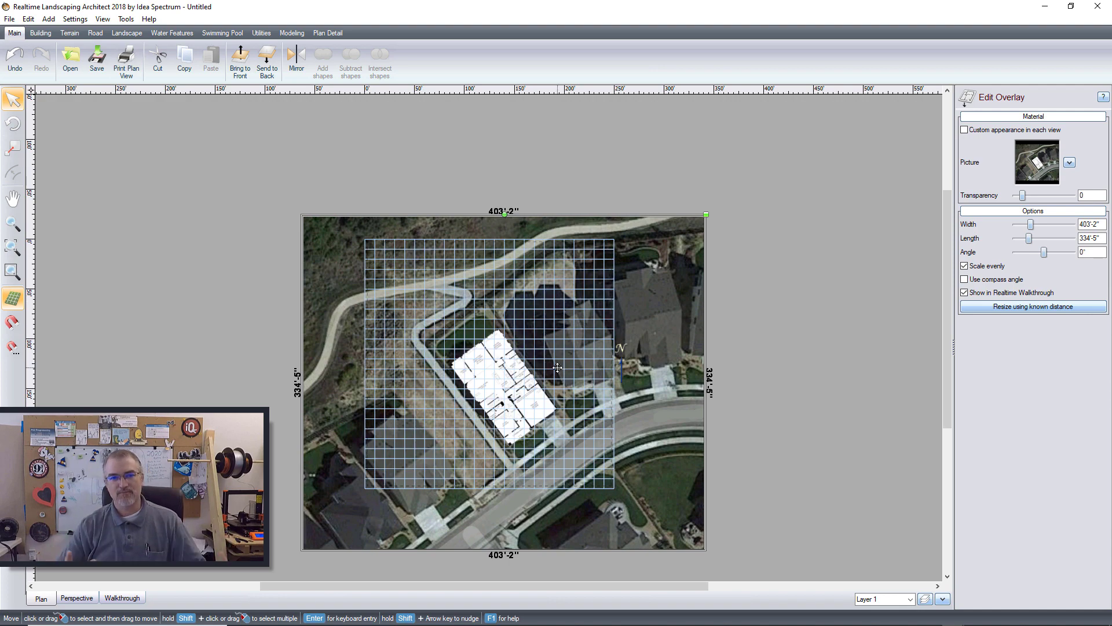
scroll(557, 367, "up", 3)
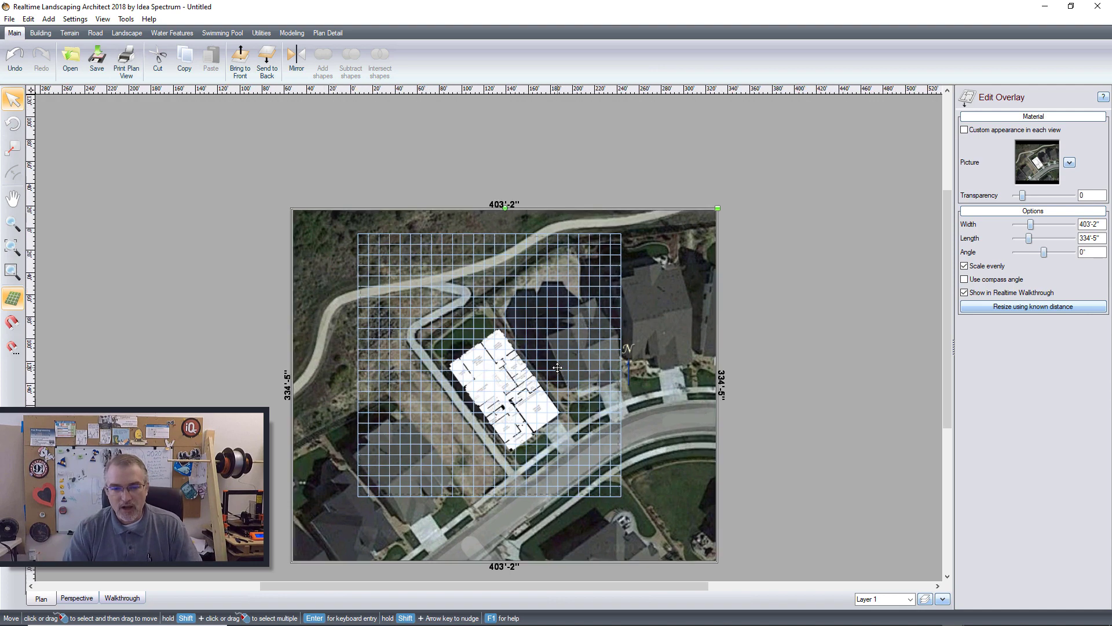
scroll(557, 367, "down", 3)
scroll(557, 367, "down", 1)
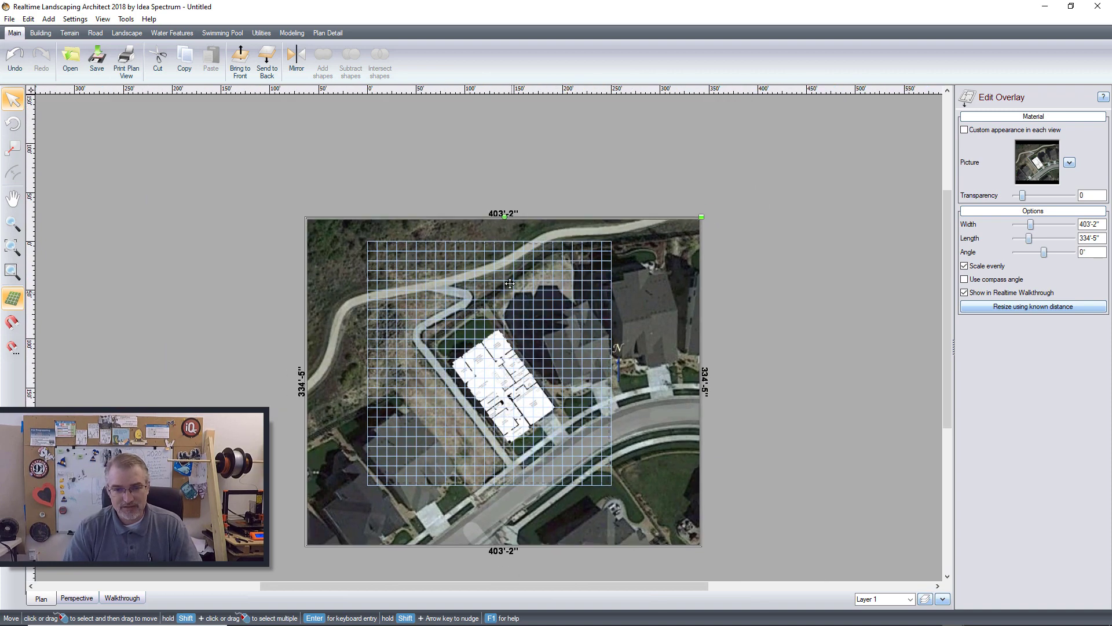
- Undo the last move, set the lot size to 400' x 400', and drag the overlay onto the page
left_click(16, 58)
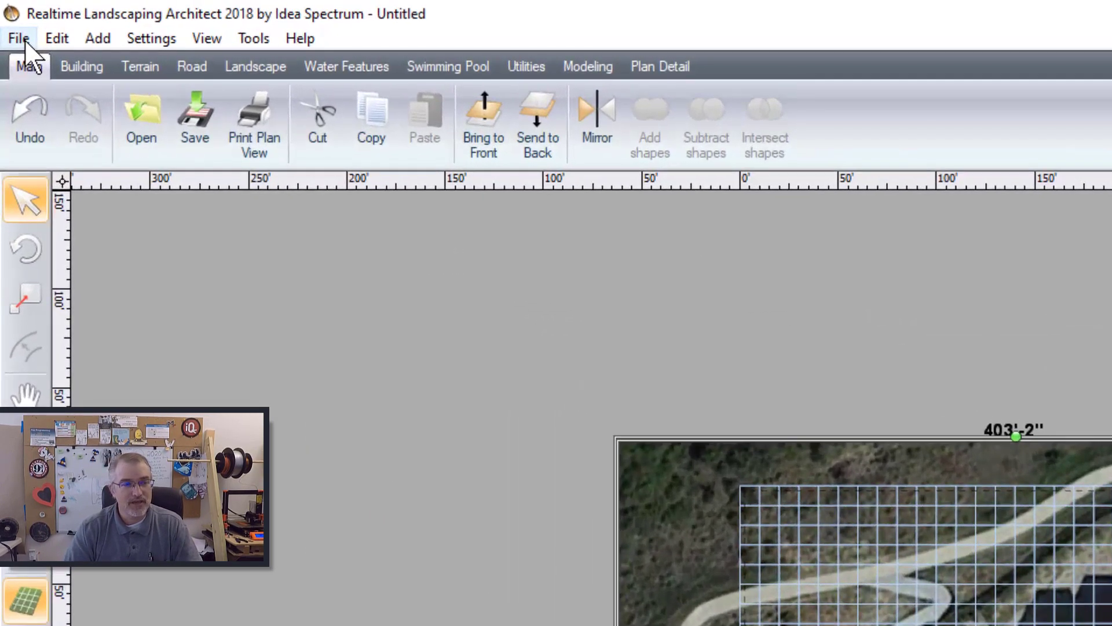
left_click(24, 40)
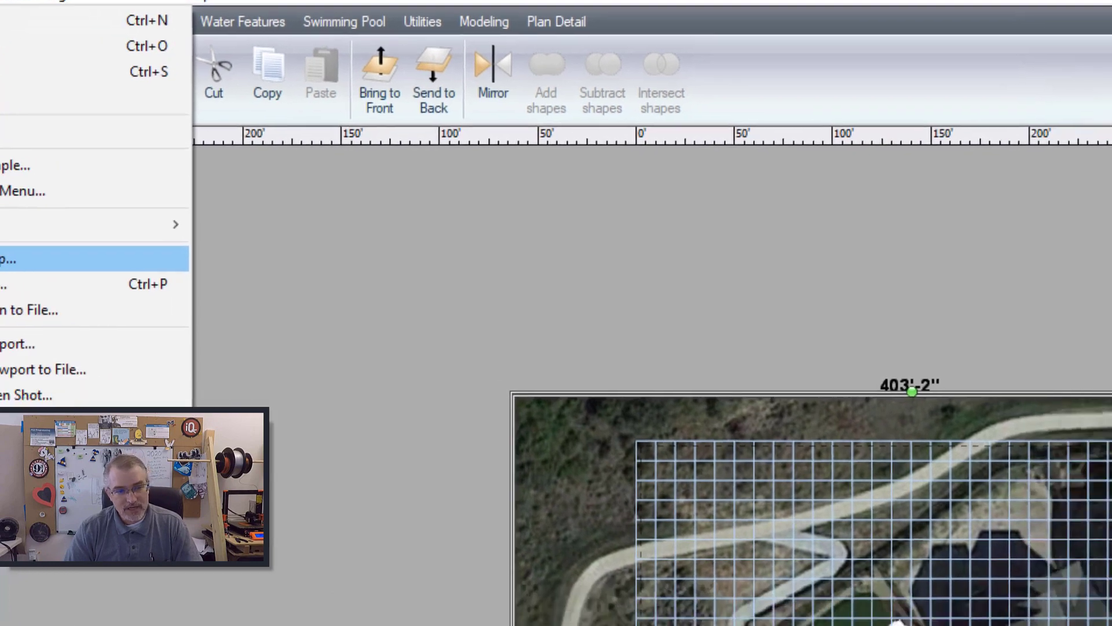
left_click(65, 310)
left_click(478, 306)
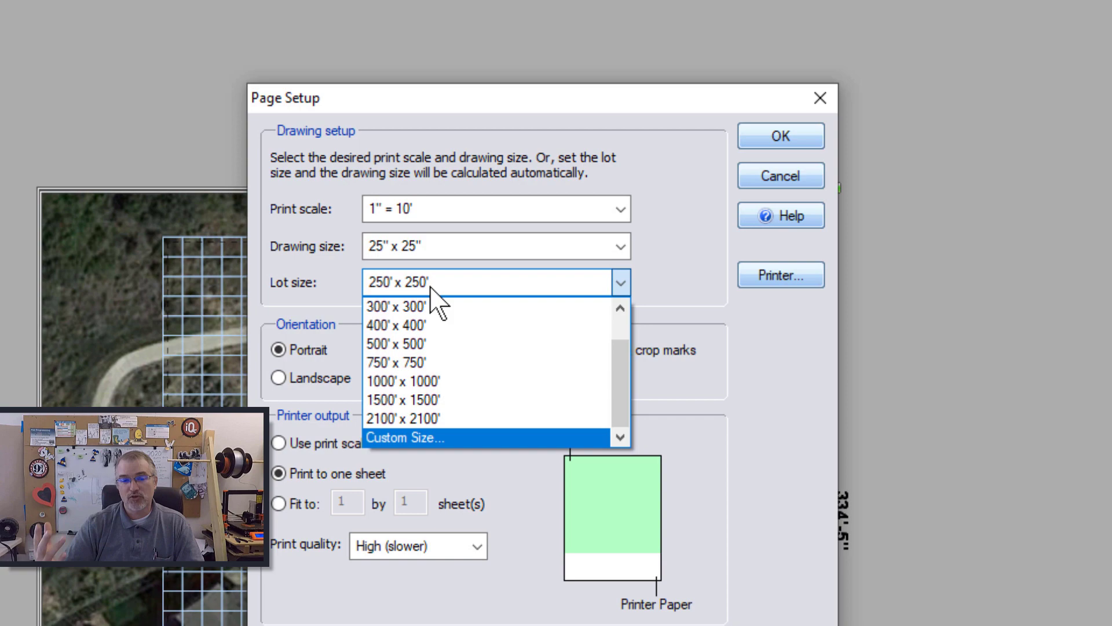
left_click(436, 326)
left_click(765, 134)
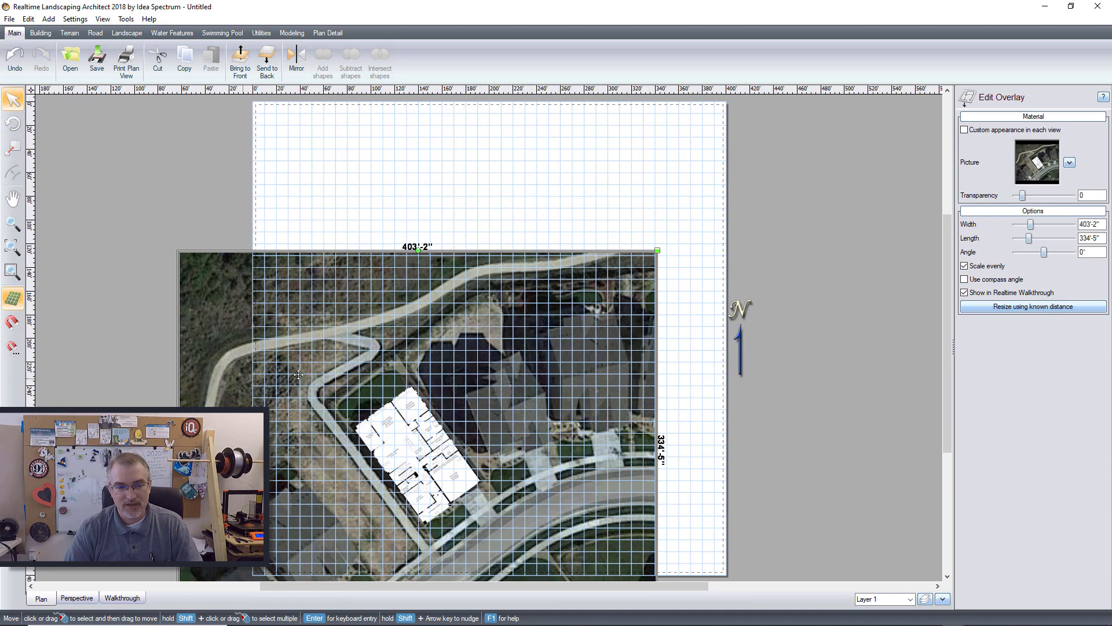
left_click_drag(299, 374, 432, 253)
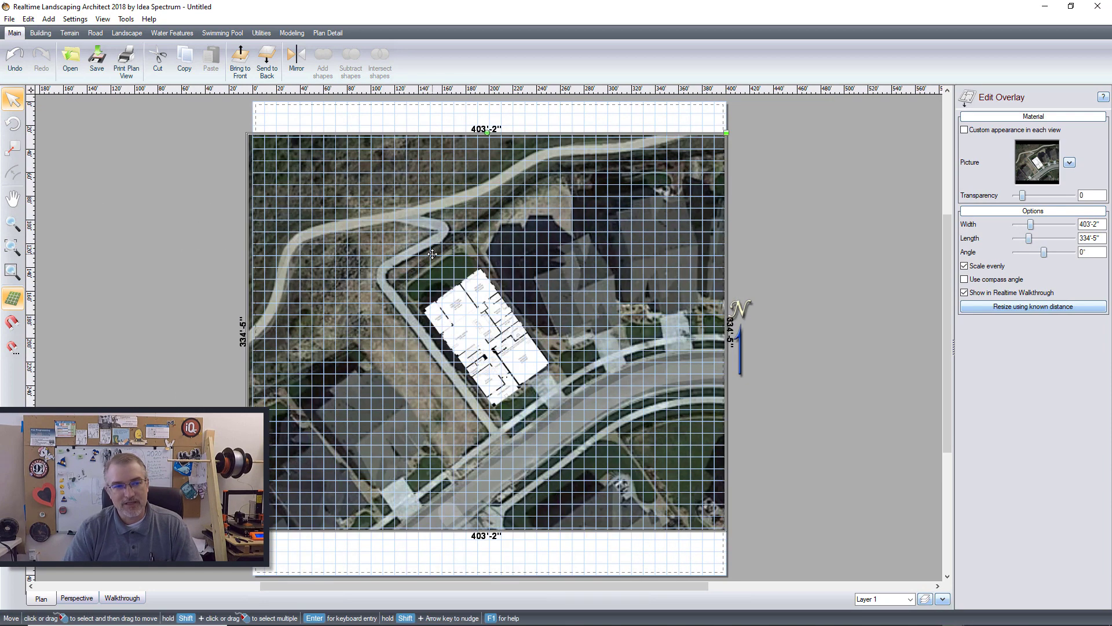
- Set a custom 300' x 350' lot in Page Setup and move the overlay onto the resized page
left_click(10, 18)
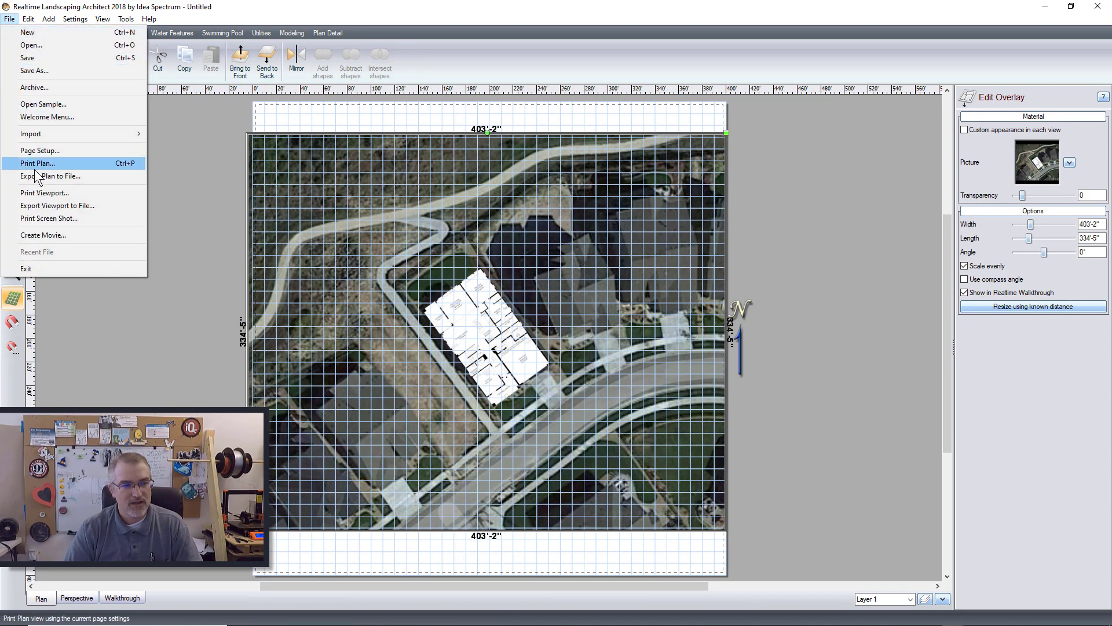
left_click(36, 150)
left_click(494, 265)
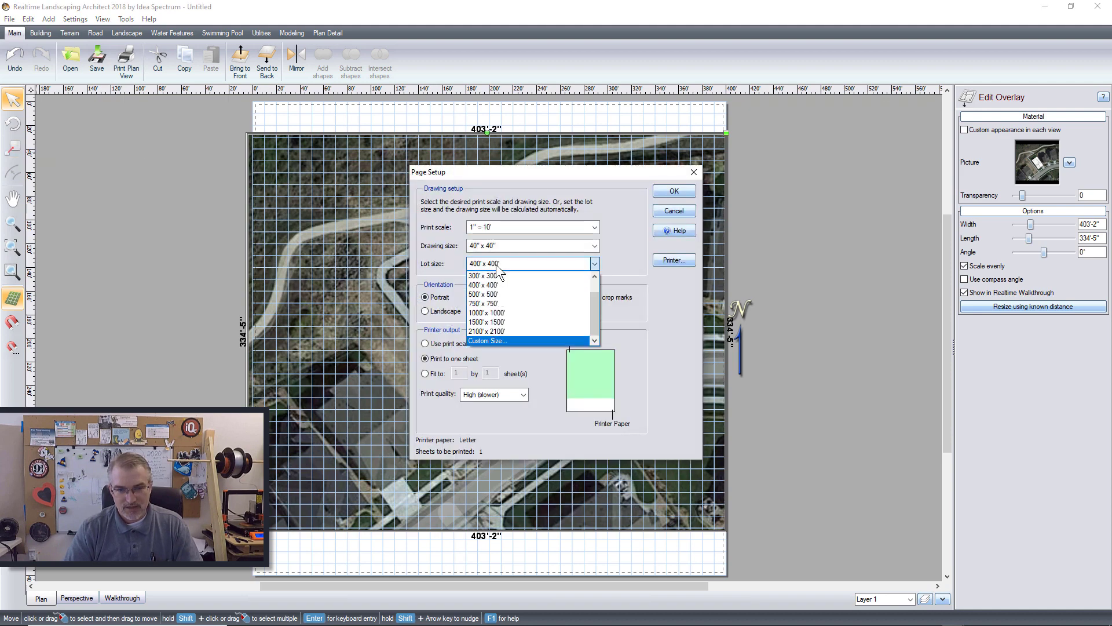
left_click(505, 340)
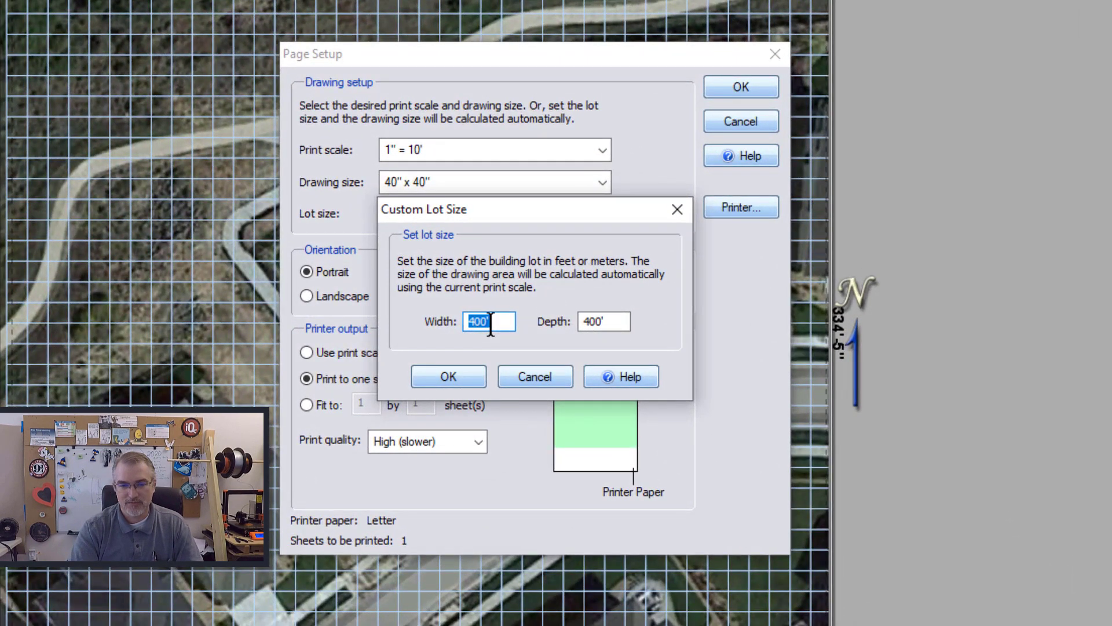
type("300")
key("Tab")
type("350")
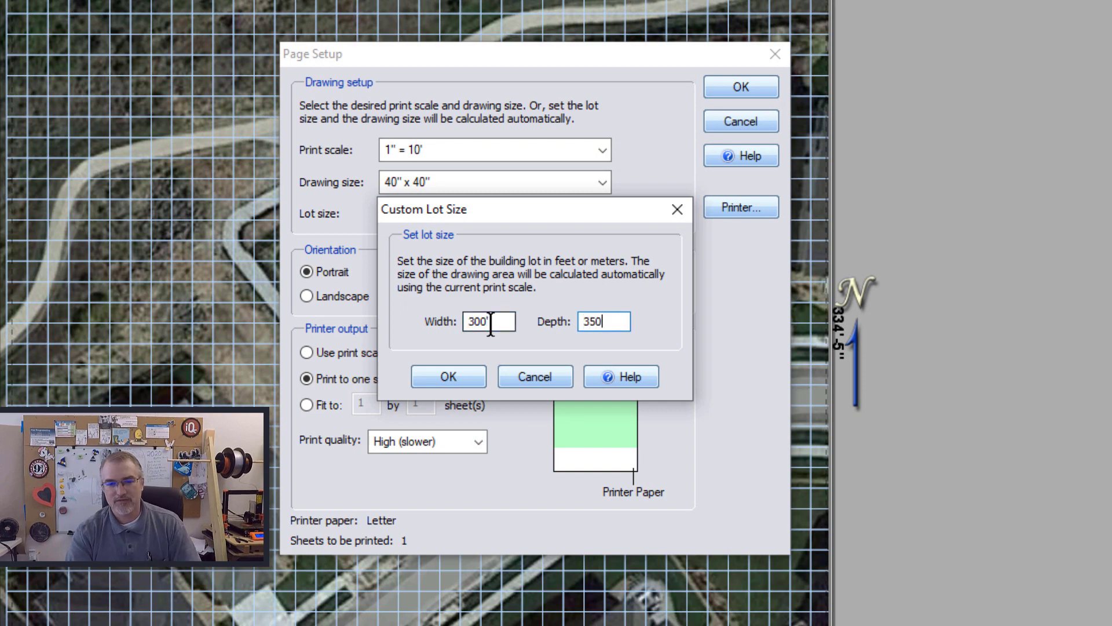
left_click(452, 377)
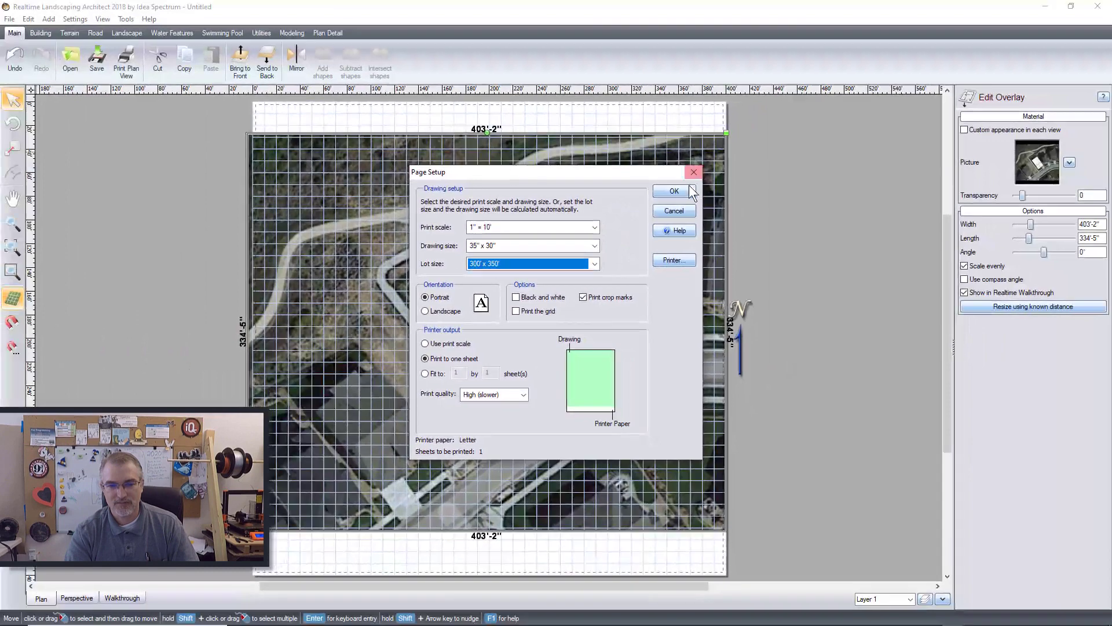
left_click(741, 87)
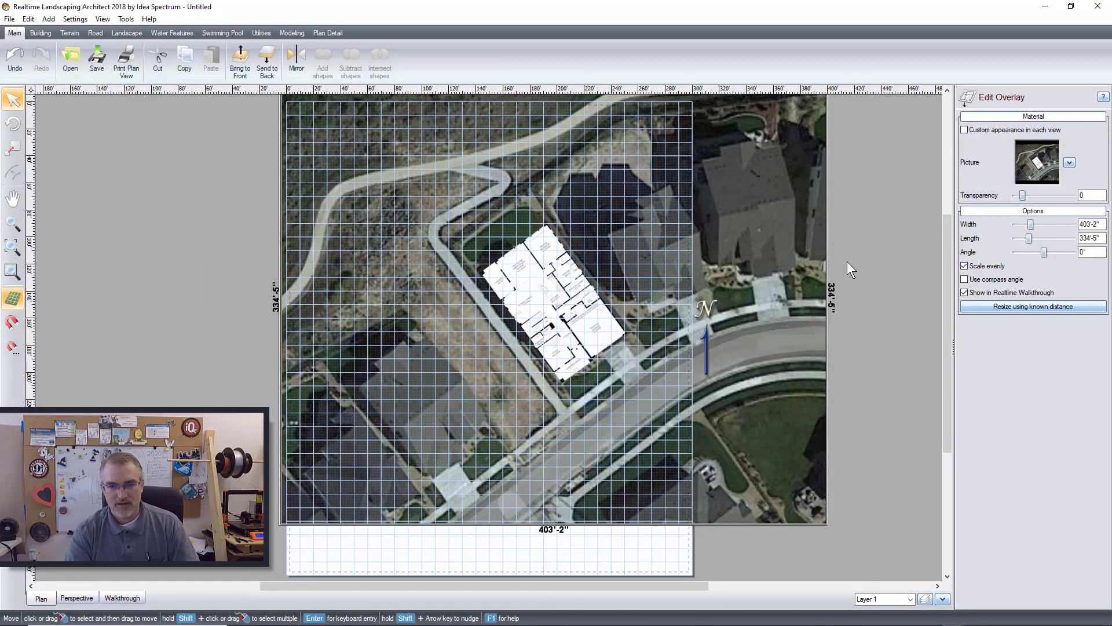
left_click_drag(780, 248, 751, 286)
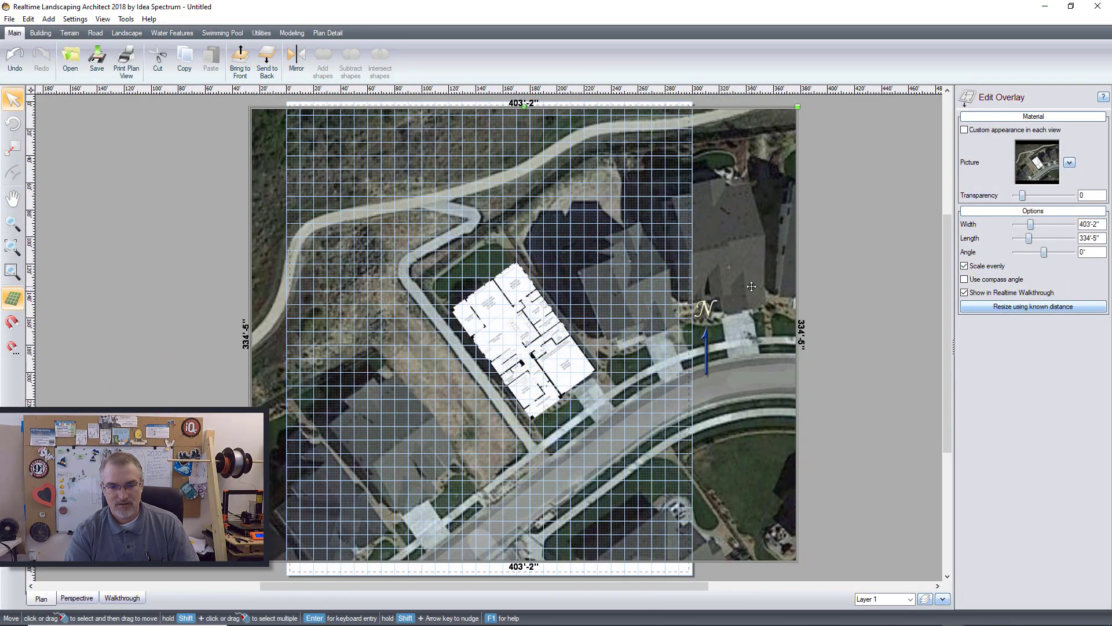
- Change the custom lot depth in Page Setup to 310', making the lot 300' x 310'
left_click(10, 19)
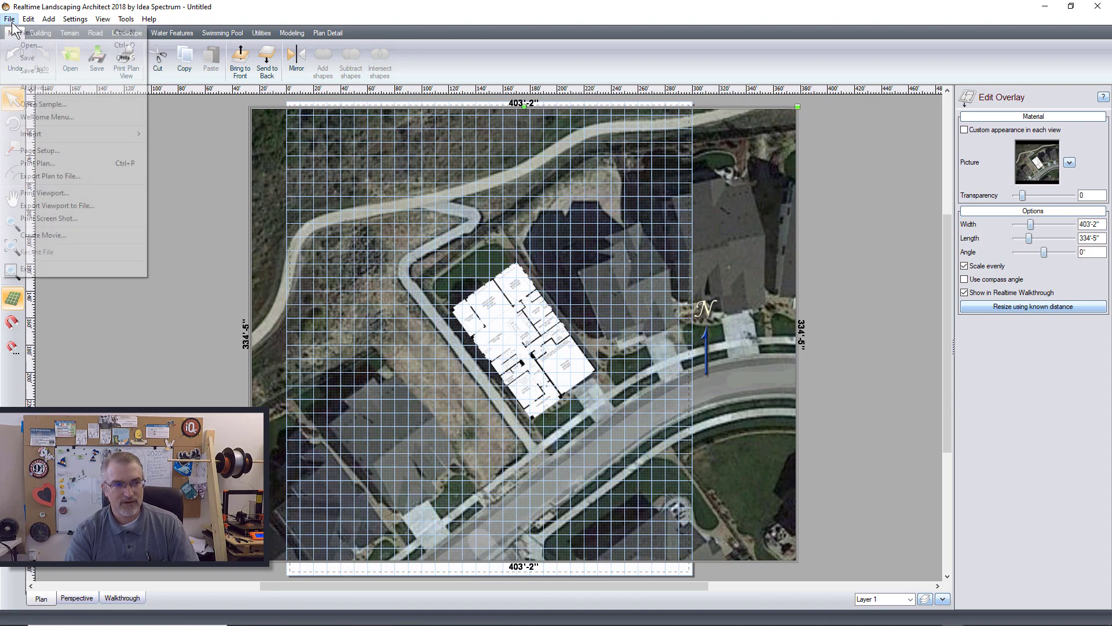
left_click(39, 151)
left_click(519, 263)
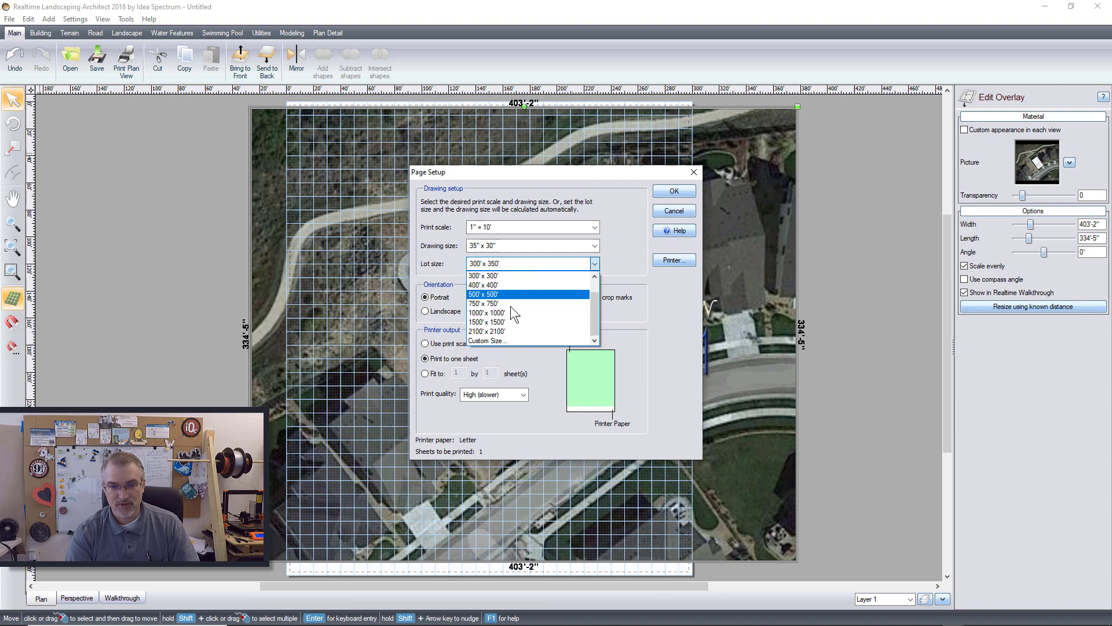
left_click(499, 343)
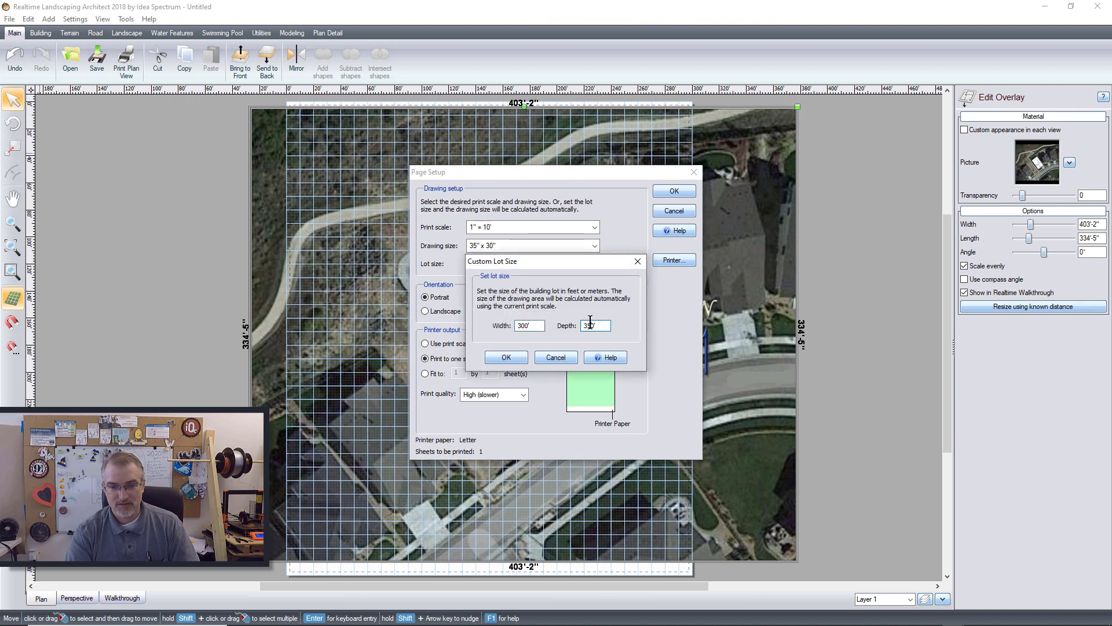
key("BackSpace")
key("BackSpace")
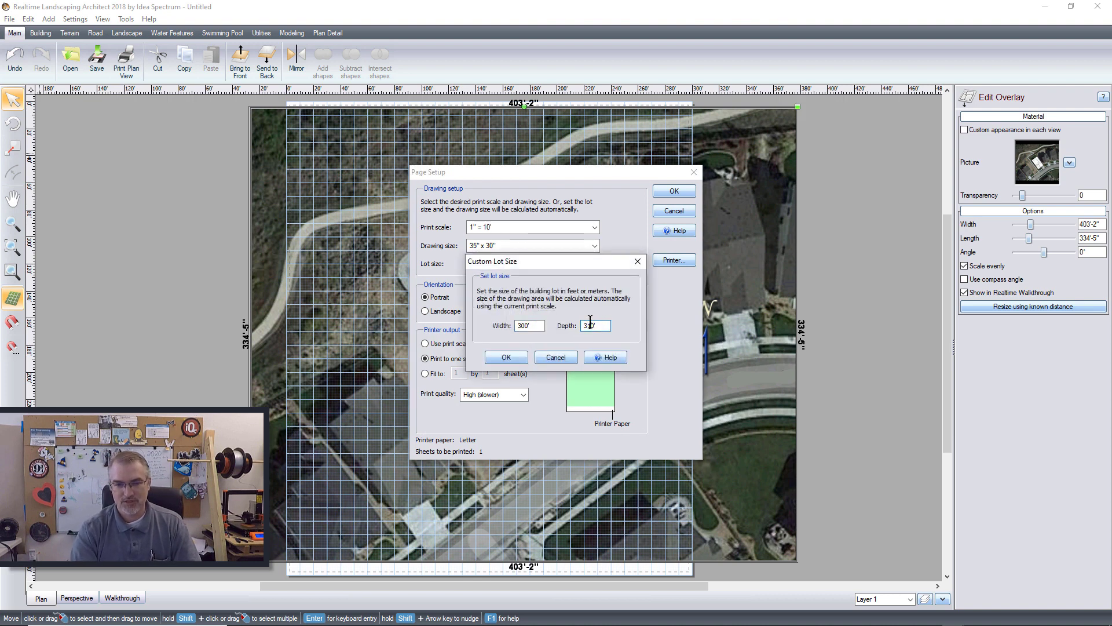
left_click(673, 190)
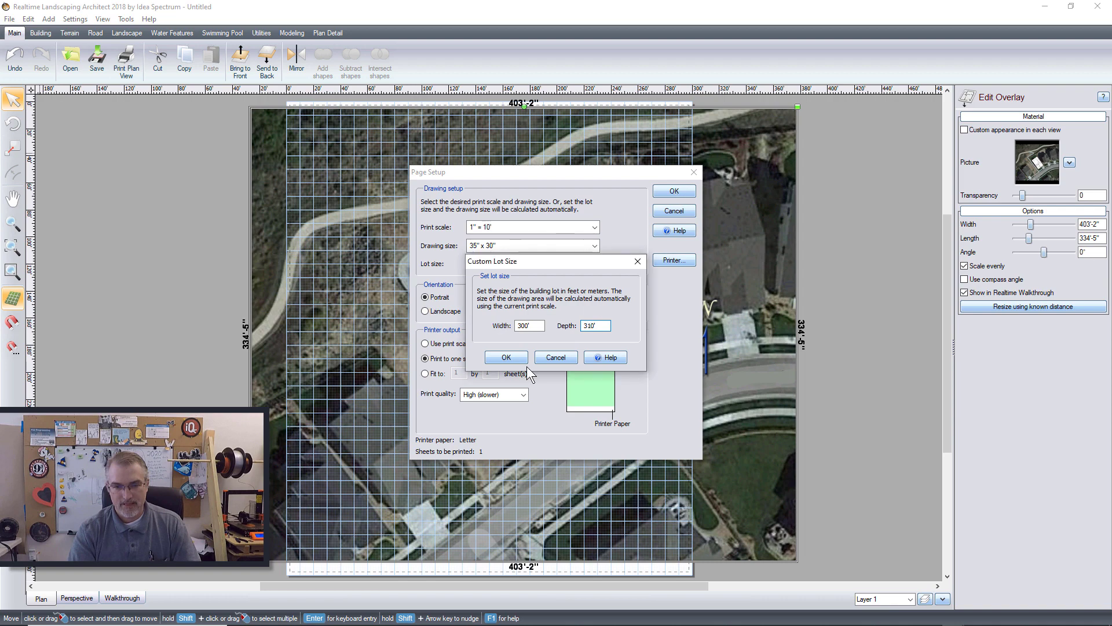
left_click(508, 357)
left_click(671, 189)
scroll(670, 187, "up", 1)
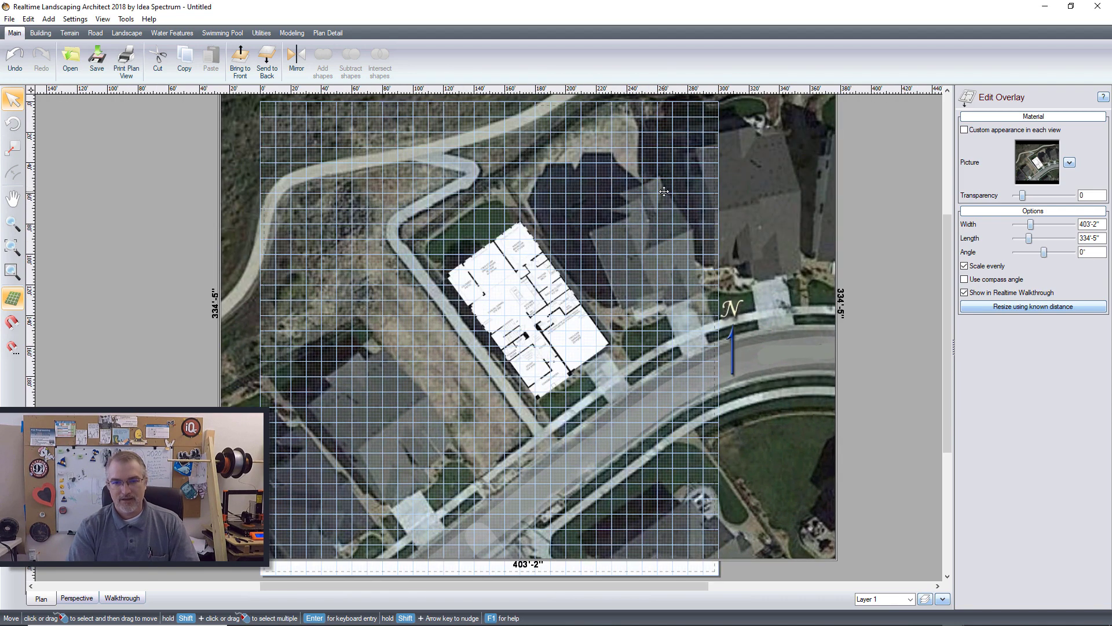
scroll(762, 220, "up", 1)
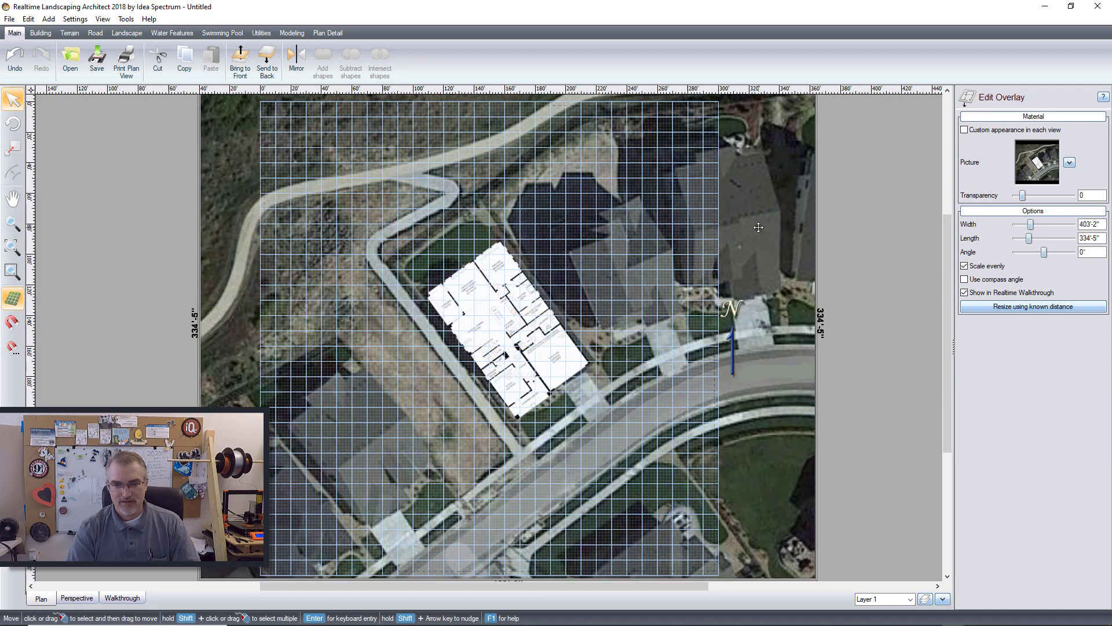
scroll(761, 223, "down", 2)
scroll(758, 227, "down", 1)
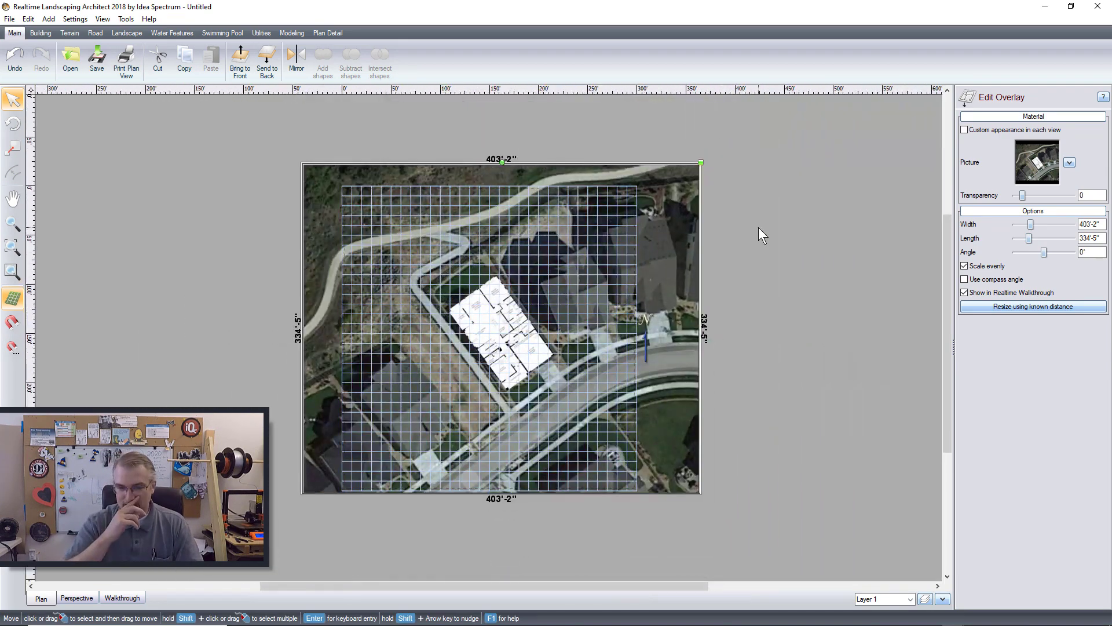
- Nudge the satellite overlay slightly down into place, then deselect it
scroll(759, 227, "up", 1)
left_click_drag(724, 212, 723, 213)
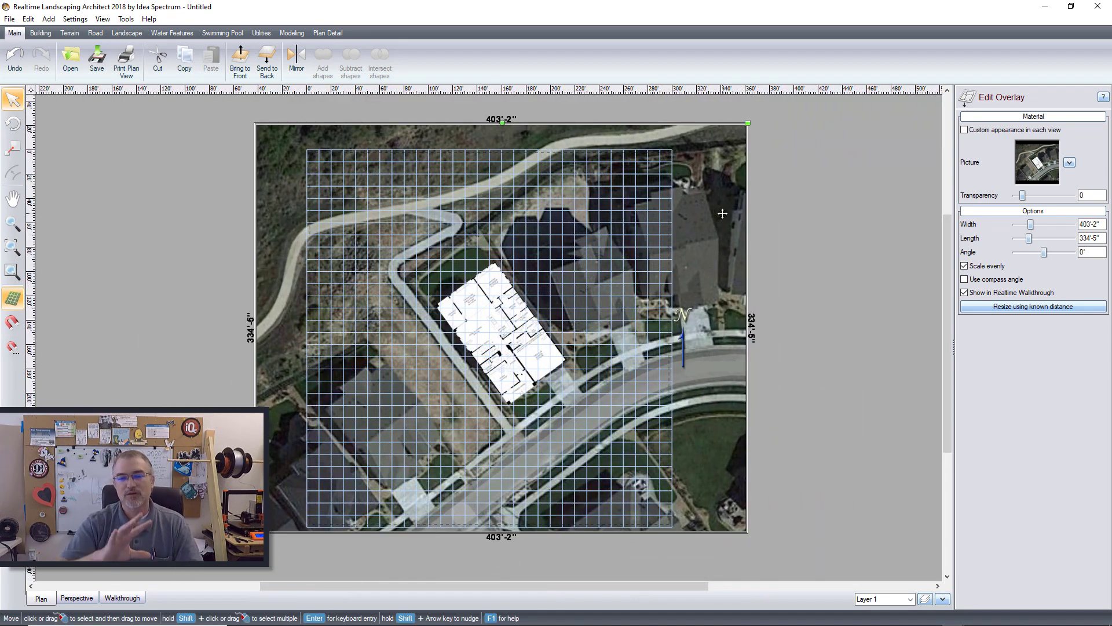
left_click_drag(722, 220, 724, 236)
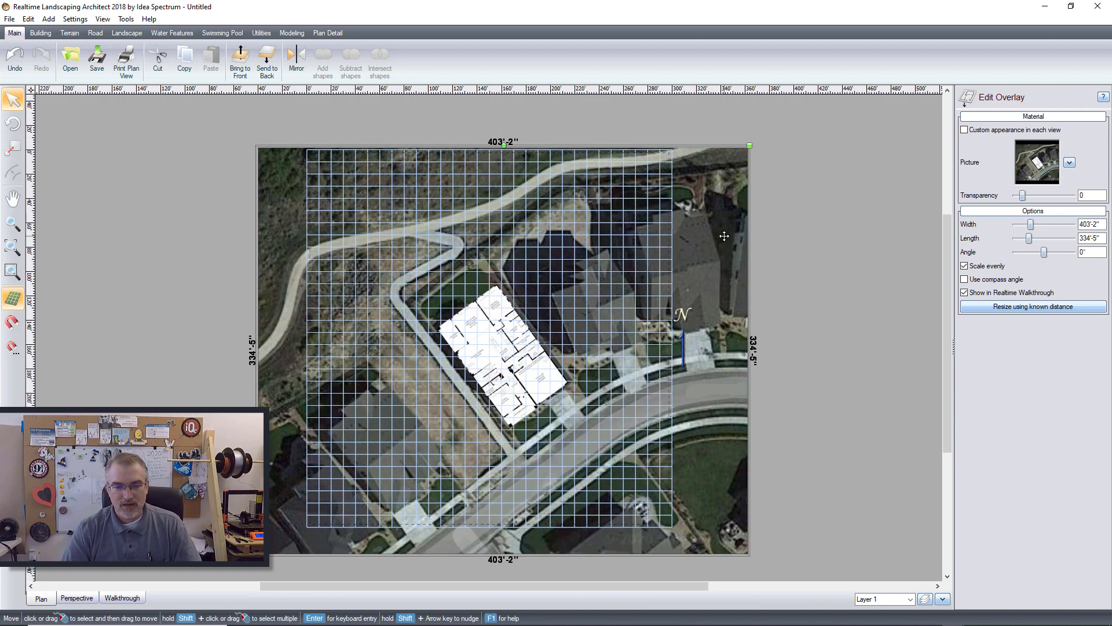
scroll(724, 236, "up", 1)
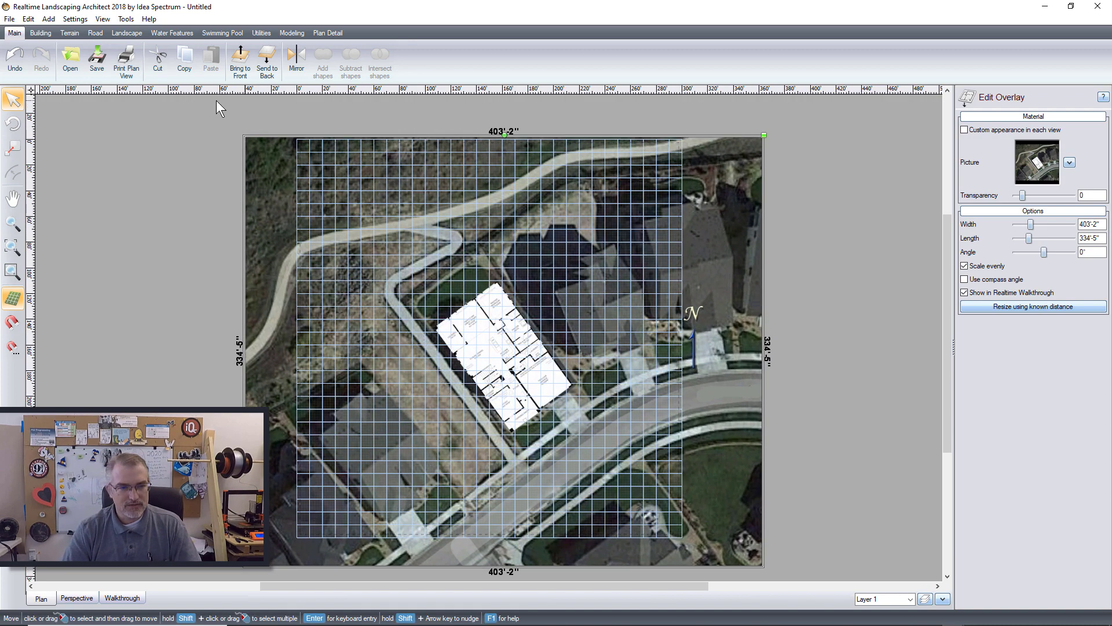
left_click(160, 144)
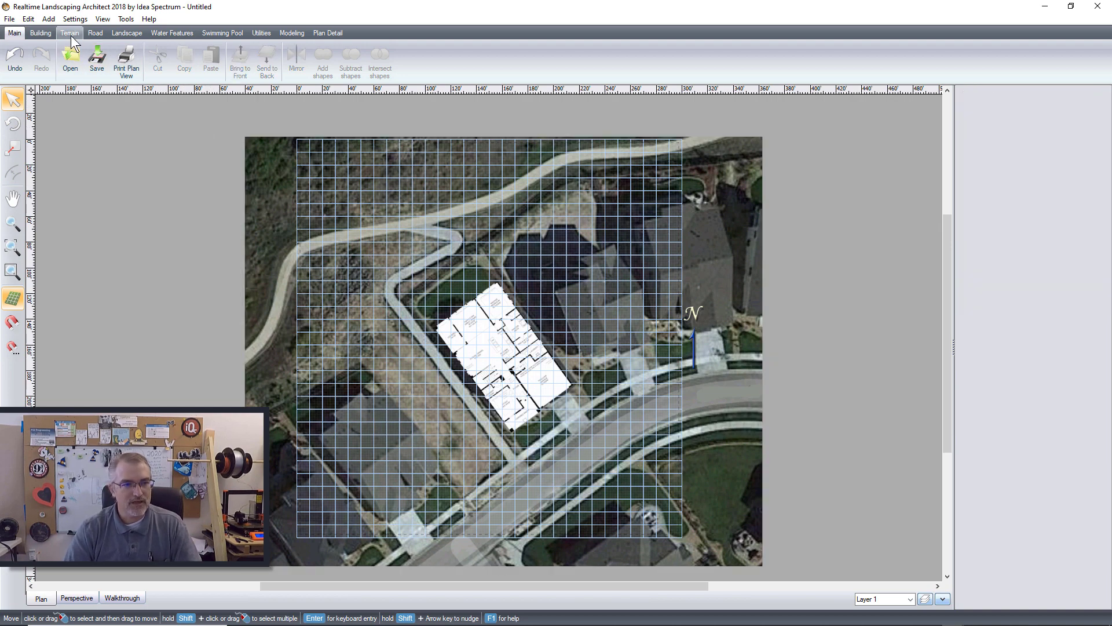
- Draw a short test road segment beside the street at the overlay's right edge
left_click(95, 33)
left_click(70, 56)
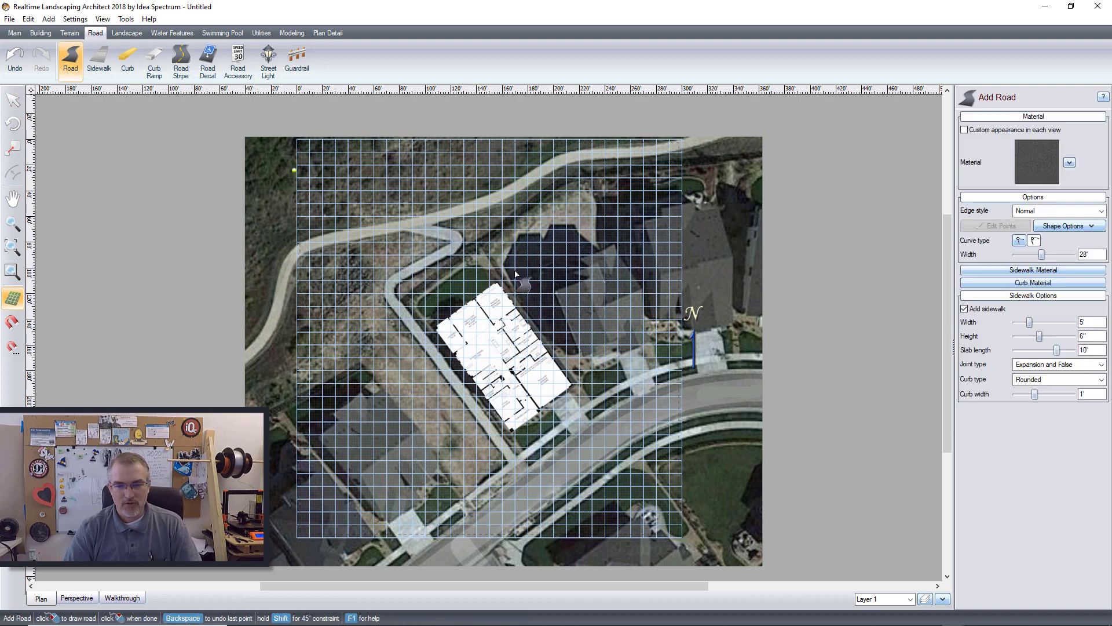
left_click(702, 399)
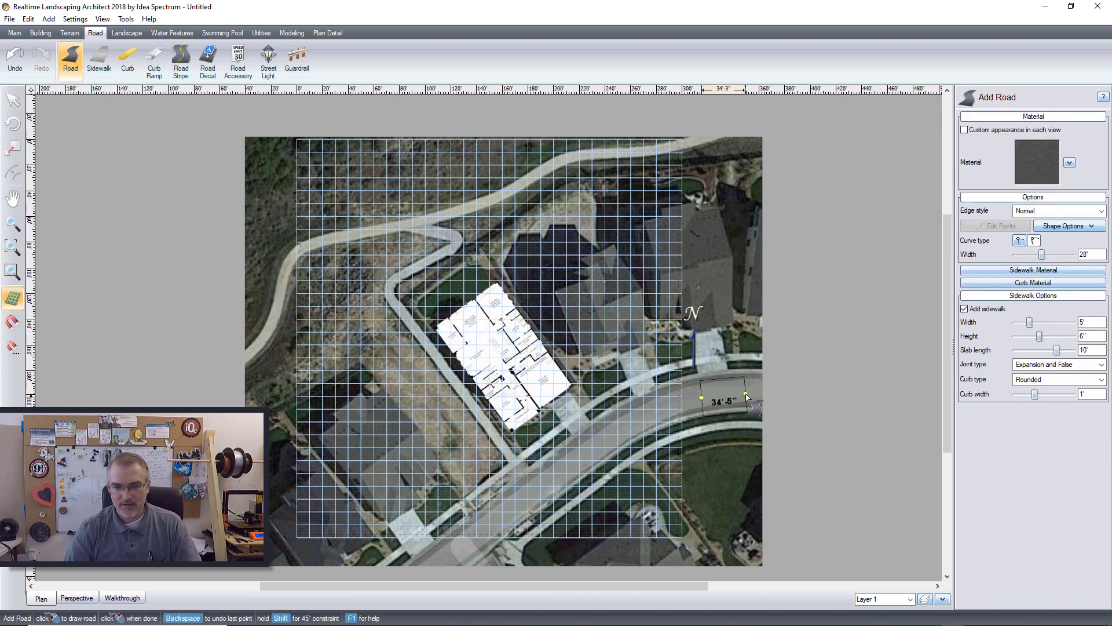
right_click(781, 399)
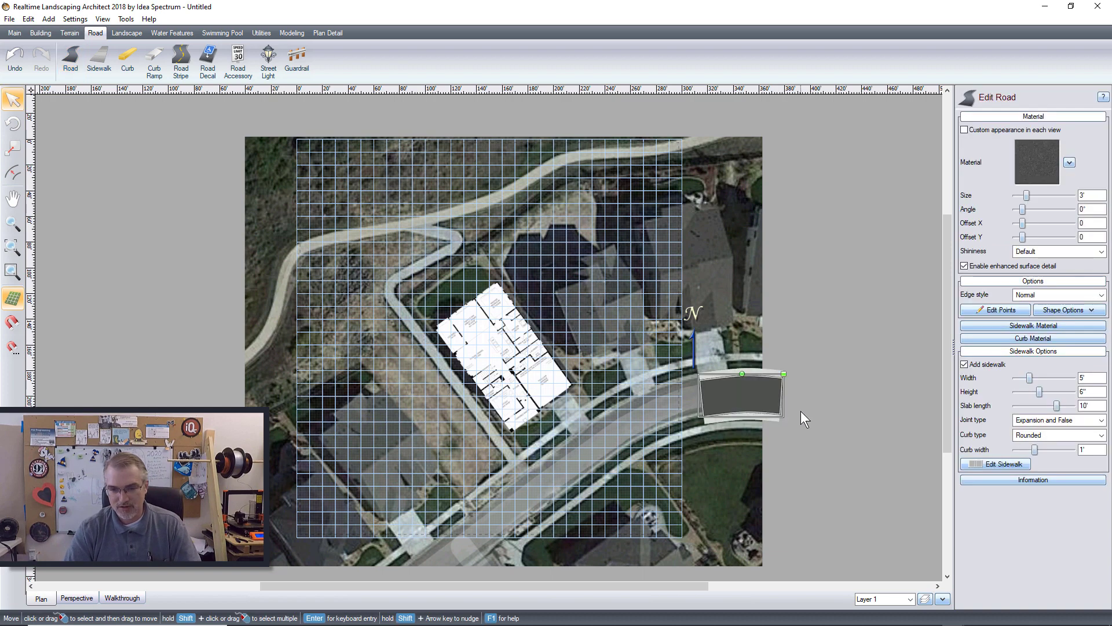
- Preview the new road in 3D Perspective view, then return to the Plan view
left_click(85, 600)
scroll(601, 435, "up", 5)
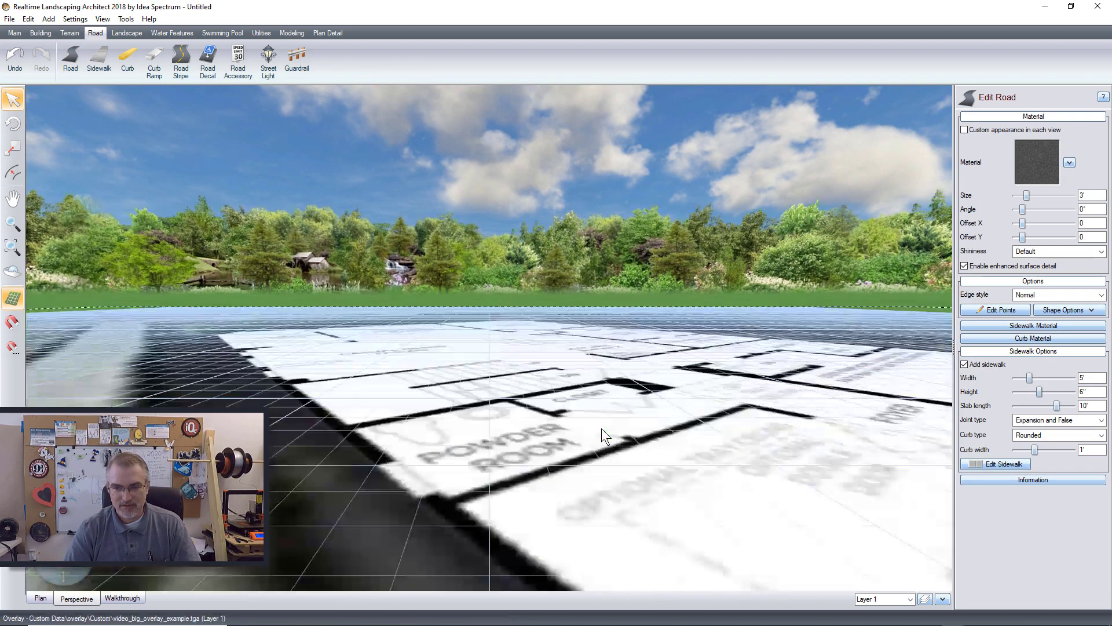
scroll(602, 435, "down", 3)
scroll(734, 452, "down", 3)
left_click(746, 430)
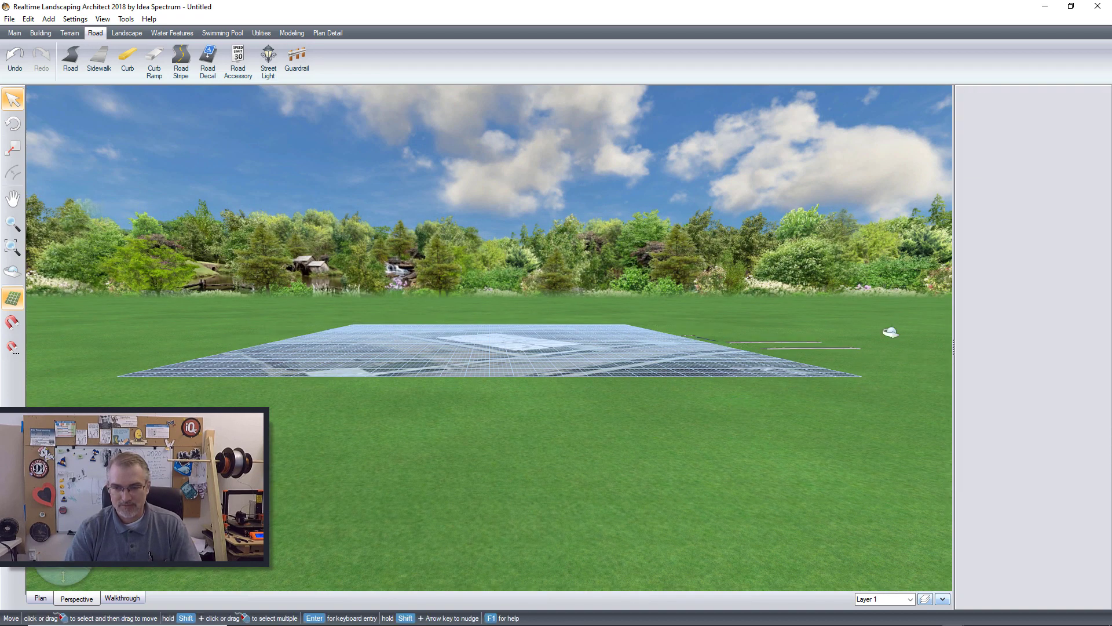
middle_click_drag(886, 328, 863, 374)
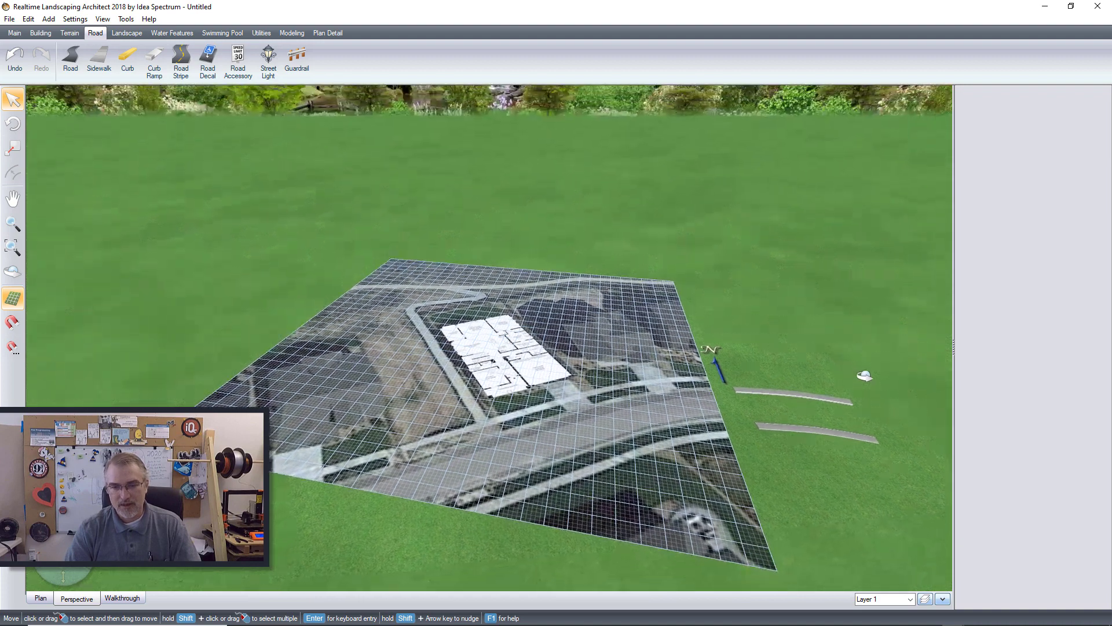
left_click(41, 597)
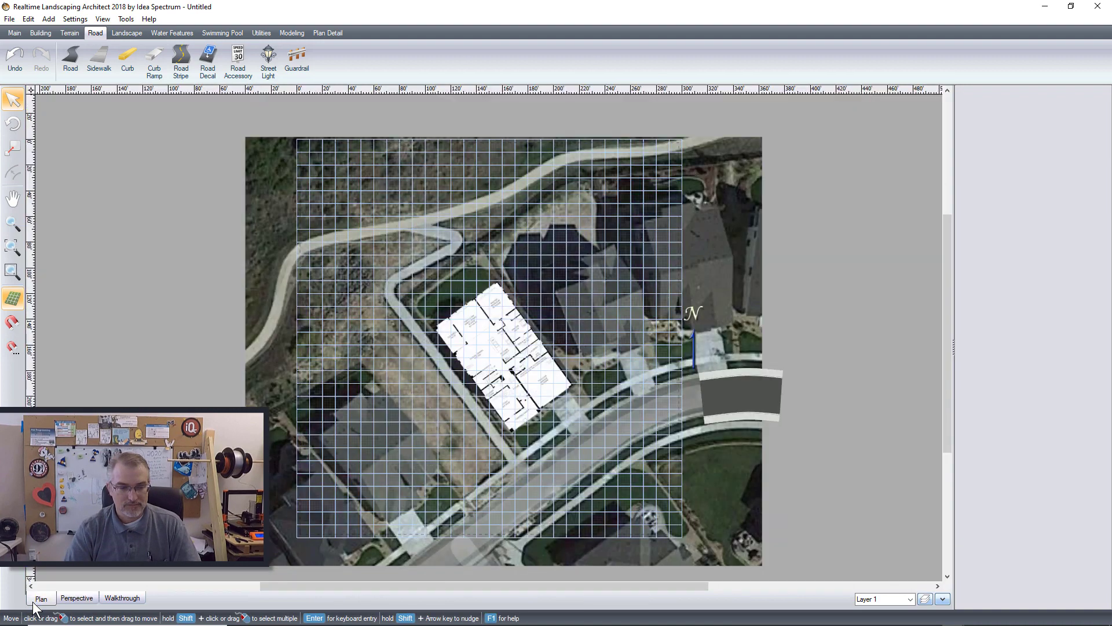
- Select the short test road piece and delete it
left_click(735, 384)
left_click(802, 394)
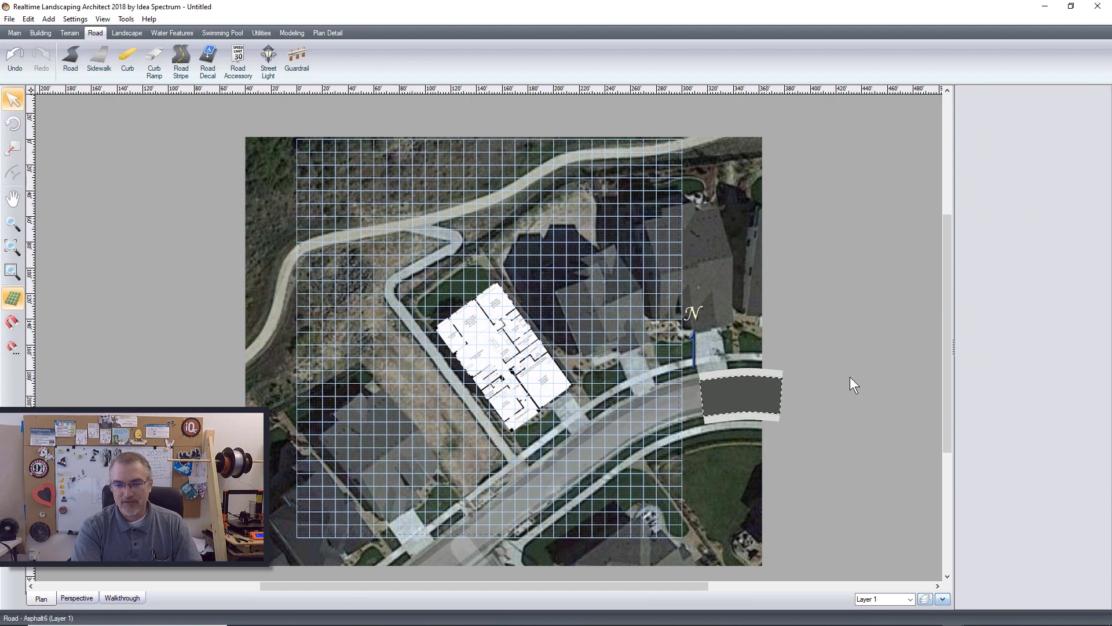
left_click(765, 394)
key("Delete")
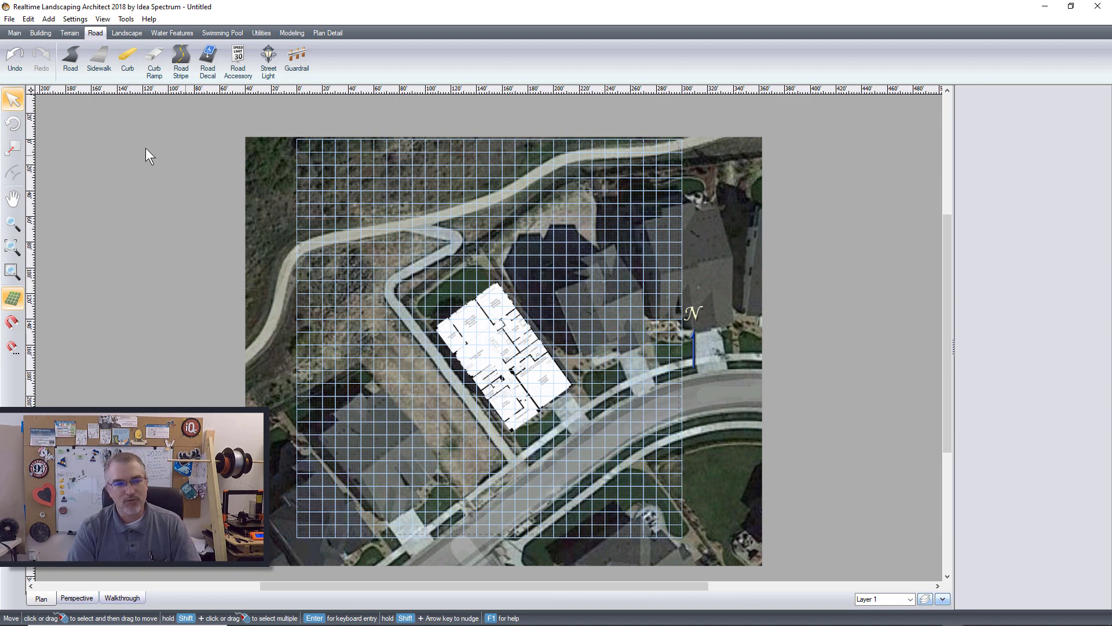
- Draw a road stripe near the top right, then undo the edits
left_click(180, 60)
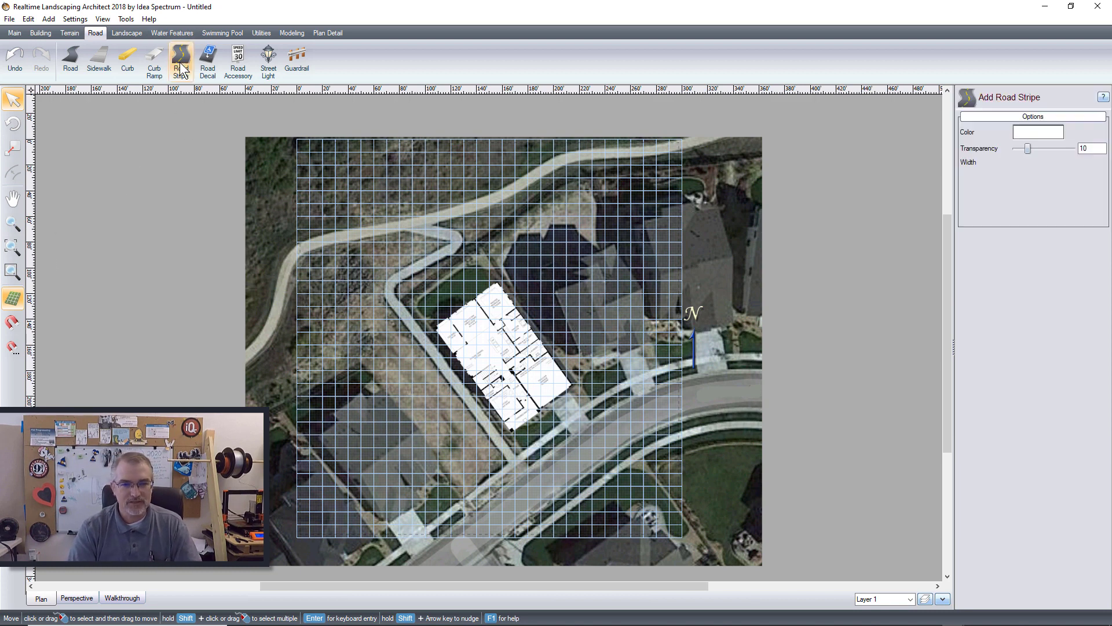
left_click(728, 232)
left_click(746, 346)
right_click(747, 354)
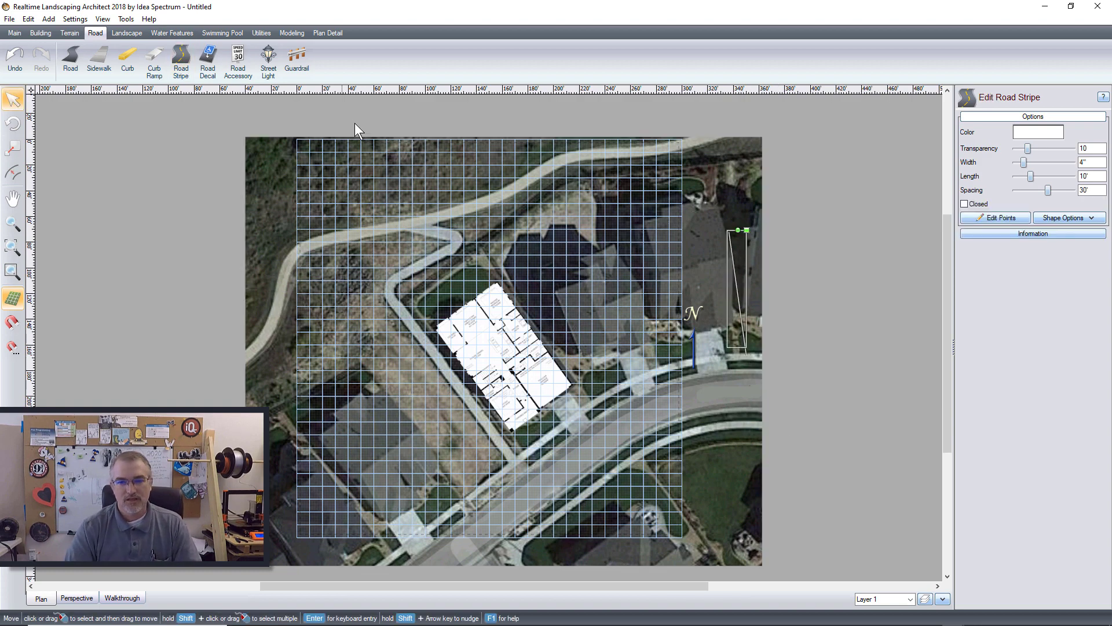
right_click(749, 384)
left_click(727, 365)
right_click(728, 365)
key("Escape")
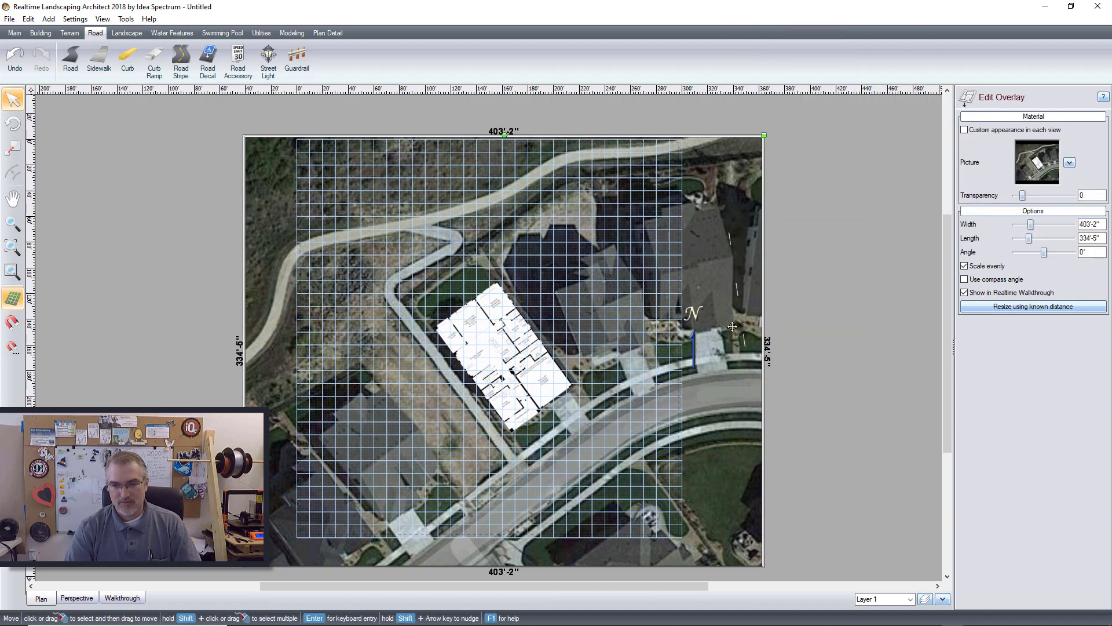
key("ctrl+z")
key("Escape")
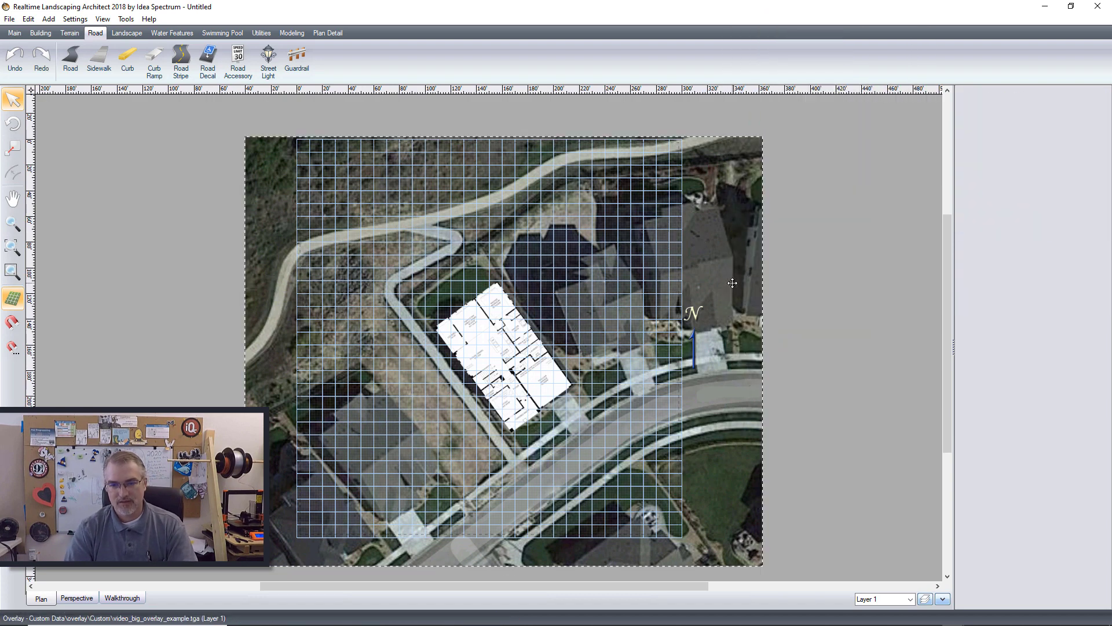
- Trace a trial road along the curved street from the overlay's right edge, then delete it
left_click(70, 57)
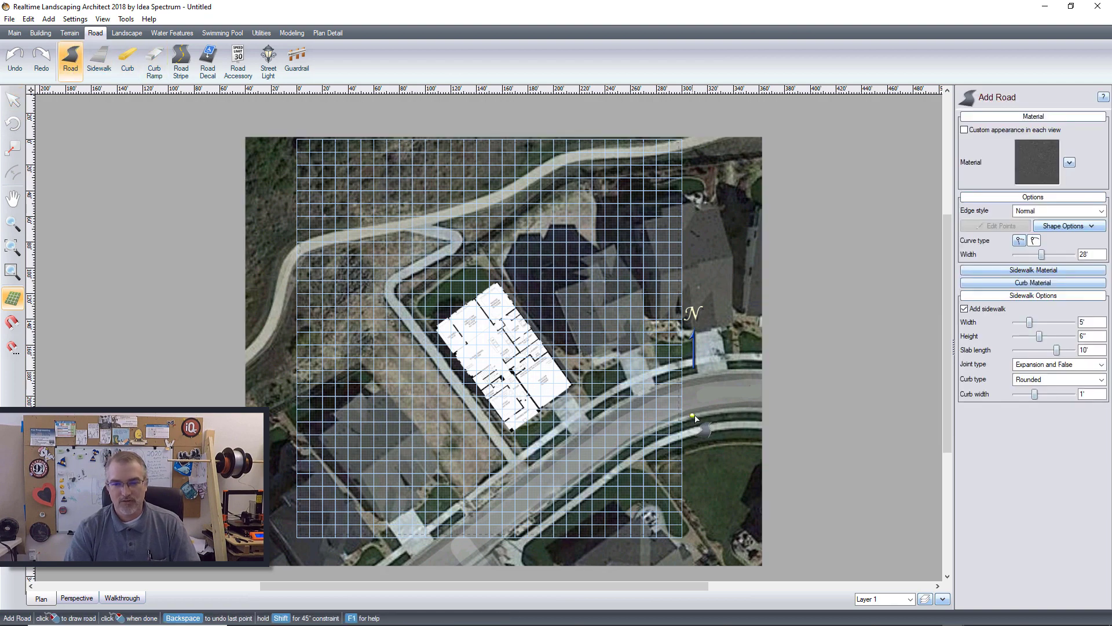
left_click(765, 392)
left_click(712, 391)
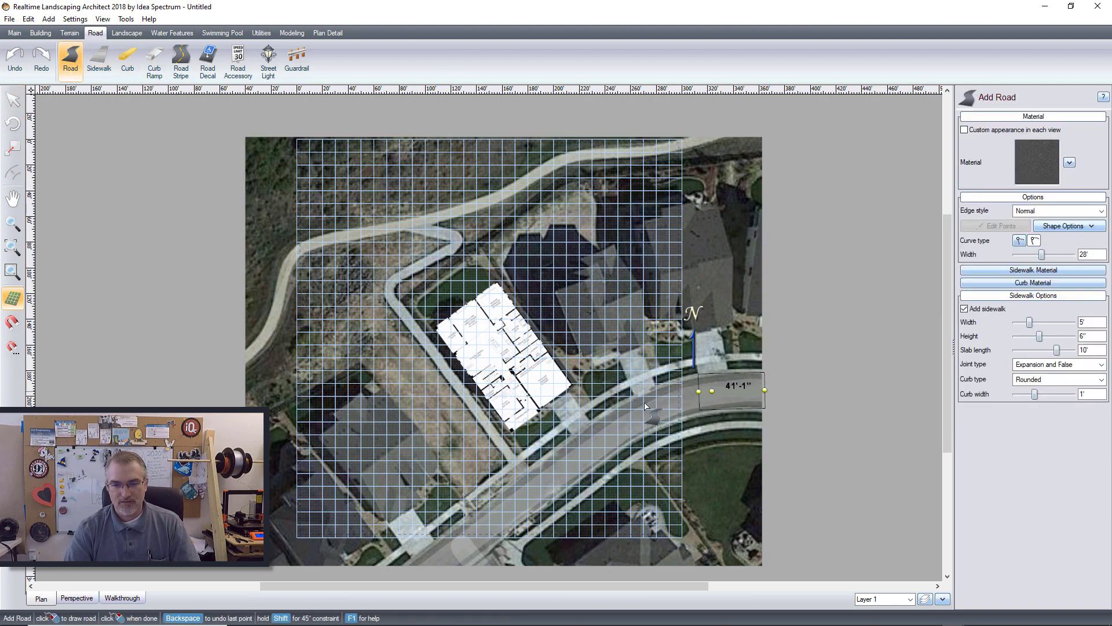
left_click(609, 439)
left_click(483, 535)
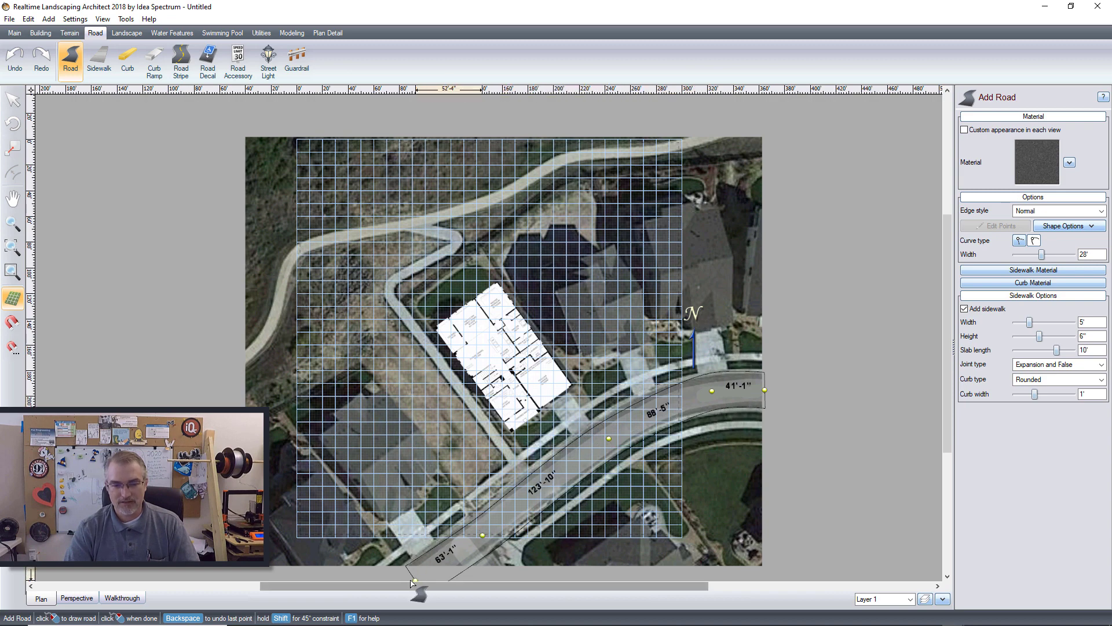
left_click(413, 580)
right_click(412, 581)
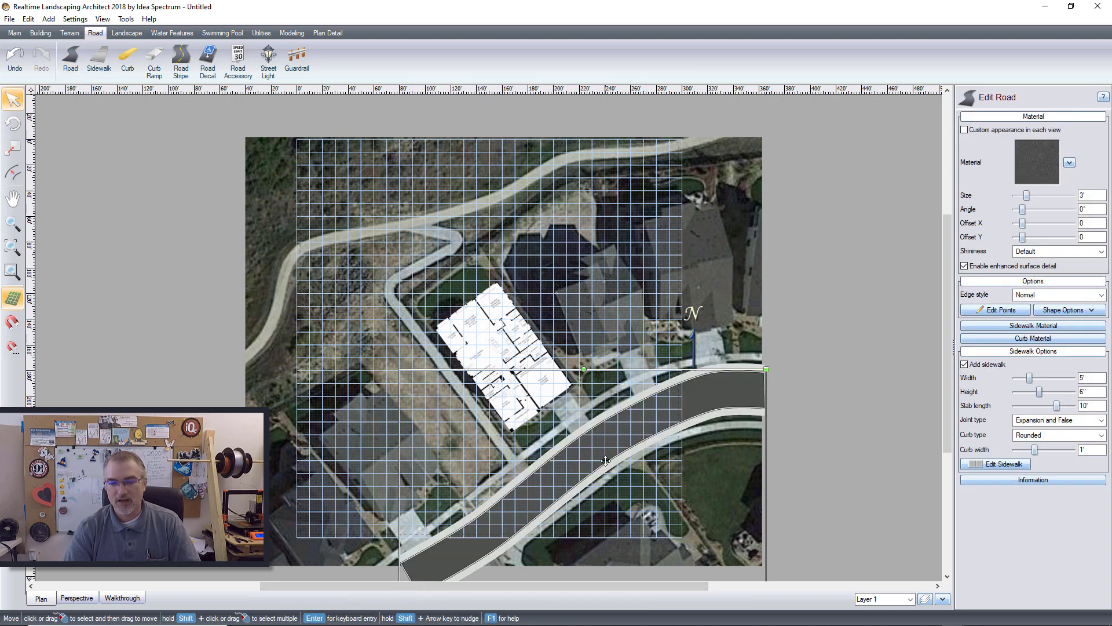
left_click(796, 364)
left_click(732, 393)
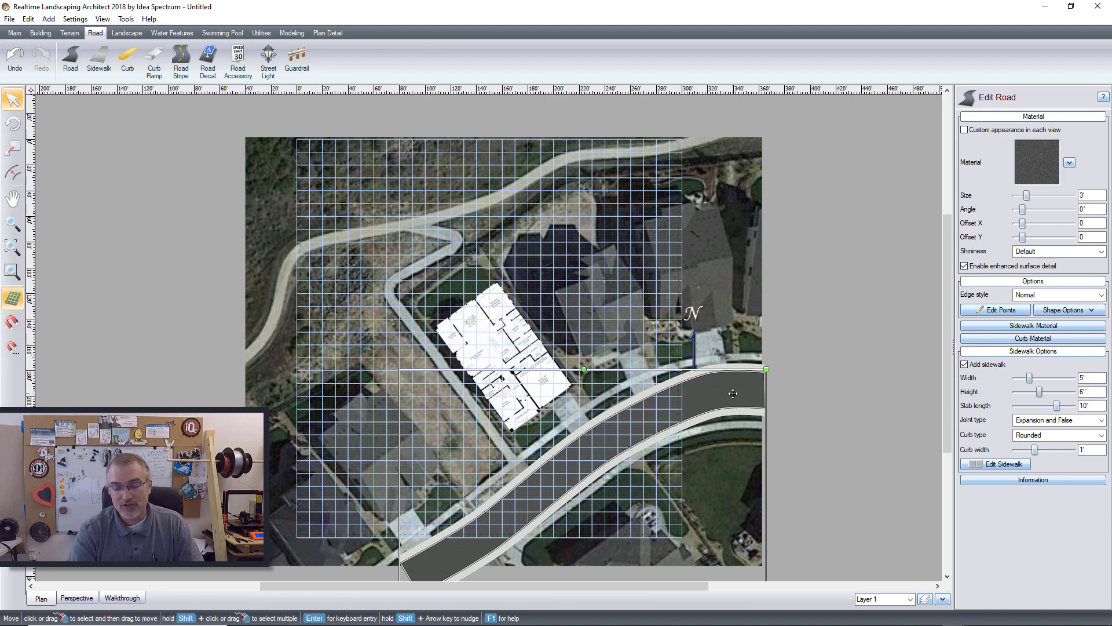
key("Delete")
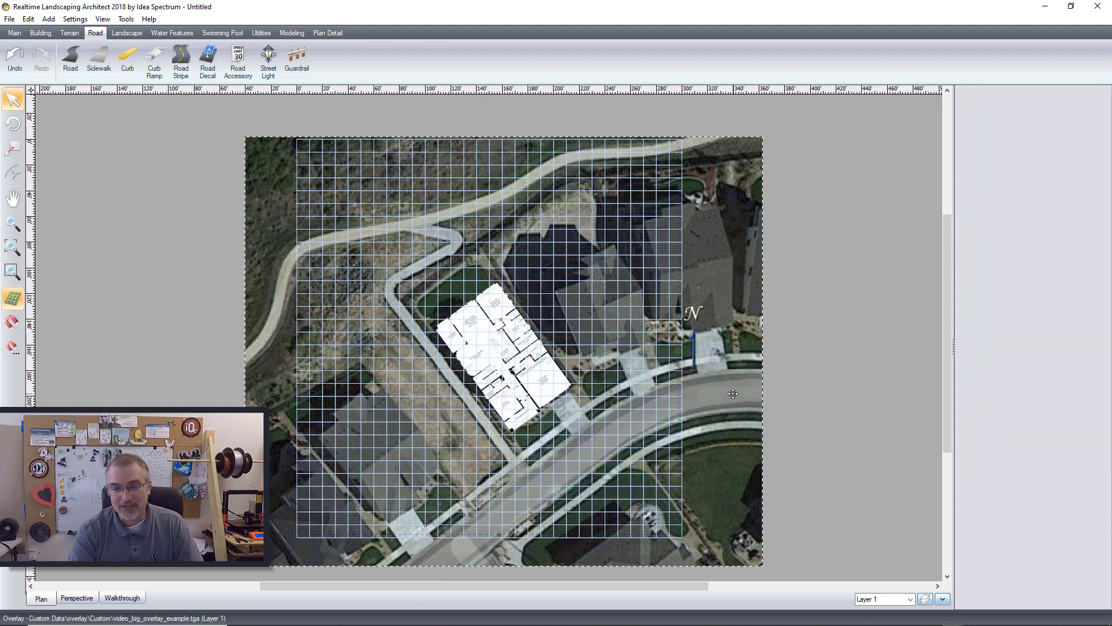
- Add a new layer named Layer 2 and make it the current layer
scroll(775, 363, "down", 2)
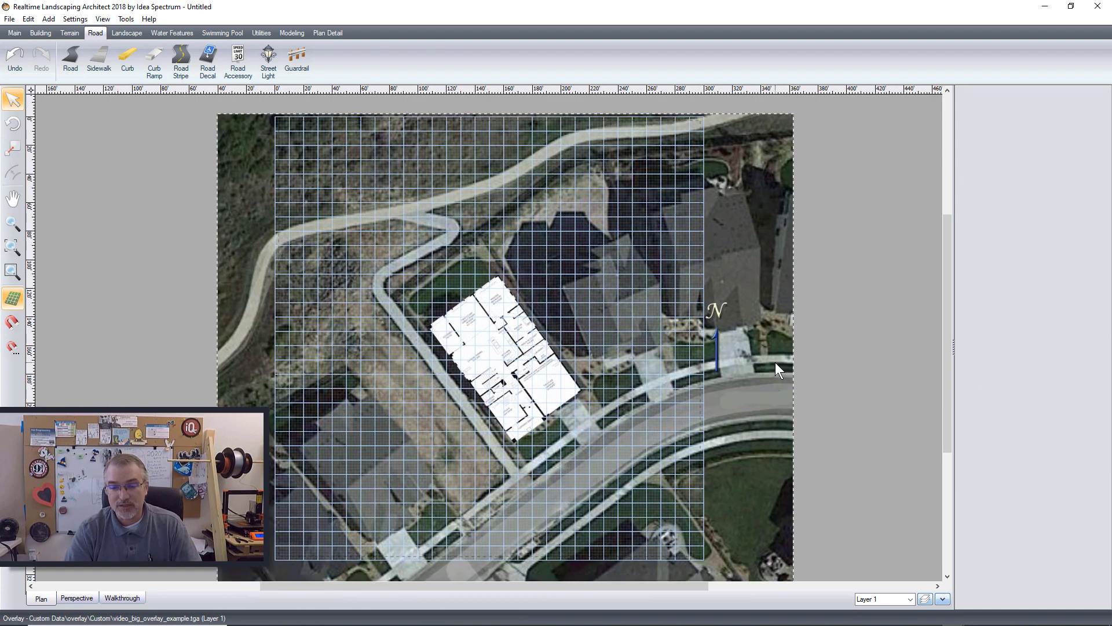
scroll(775, 362, "up", 1)
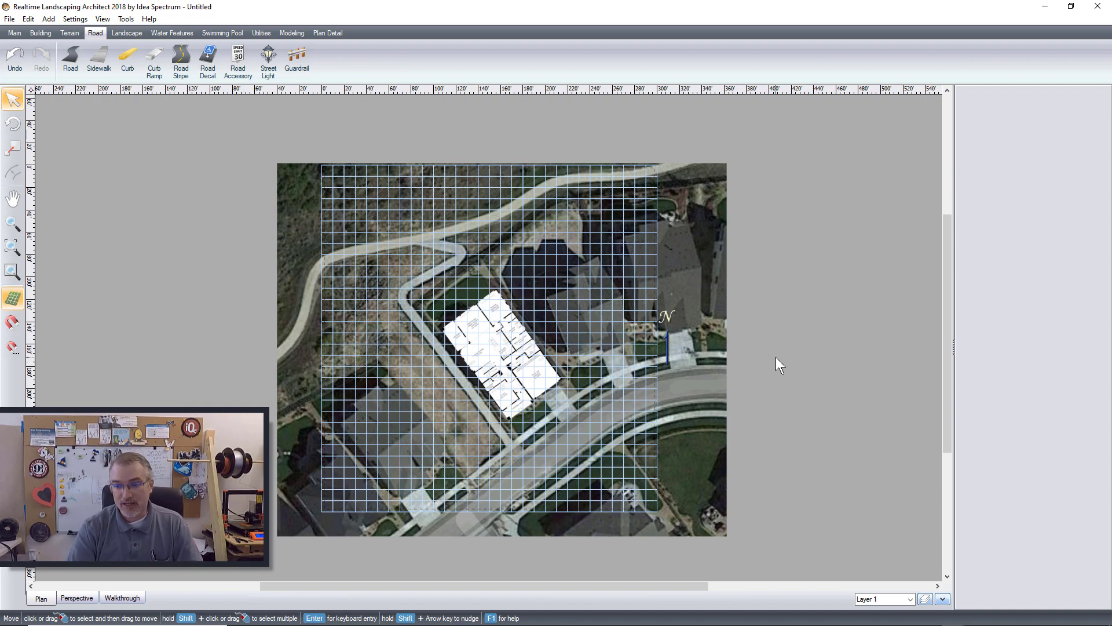
left_click(925, 599)
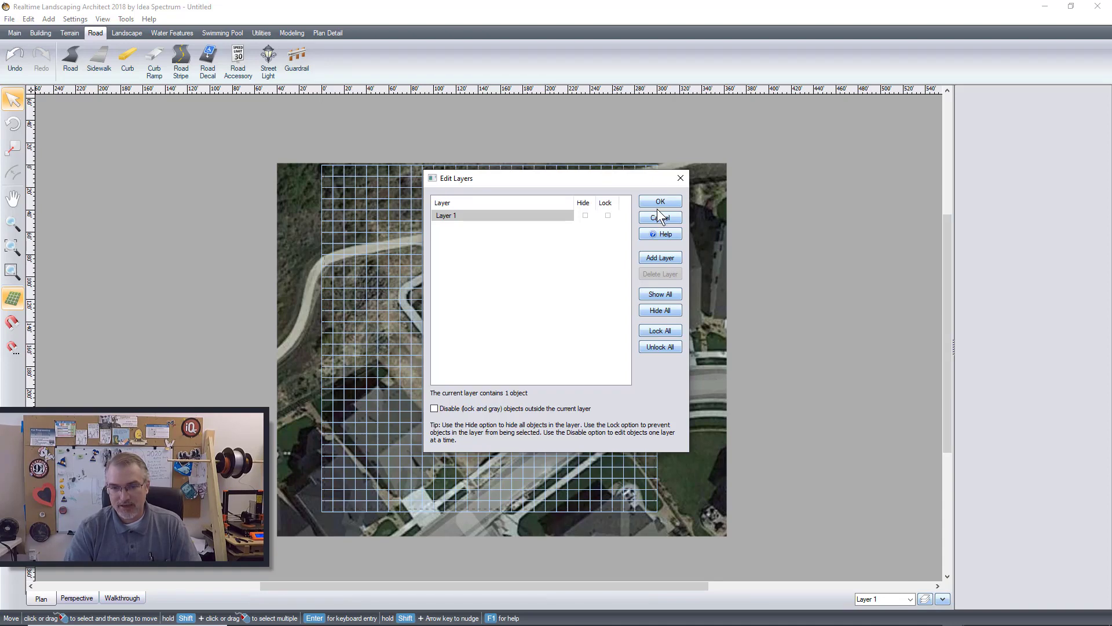
left_click(651, 255)
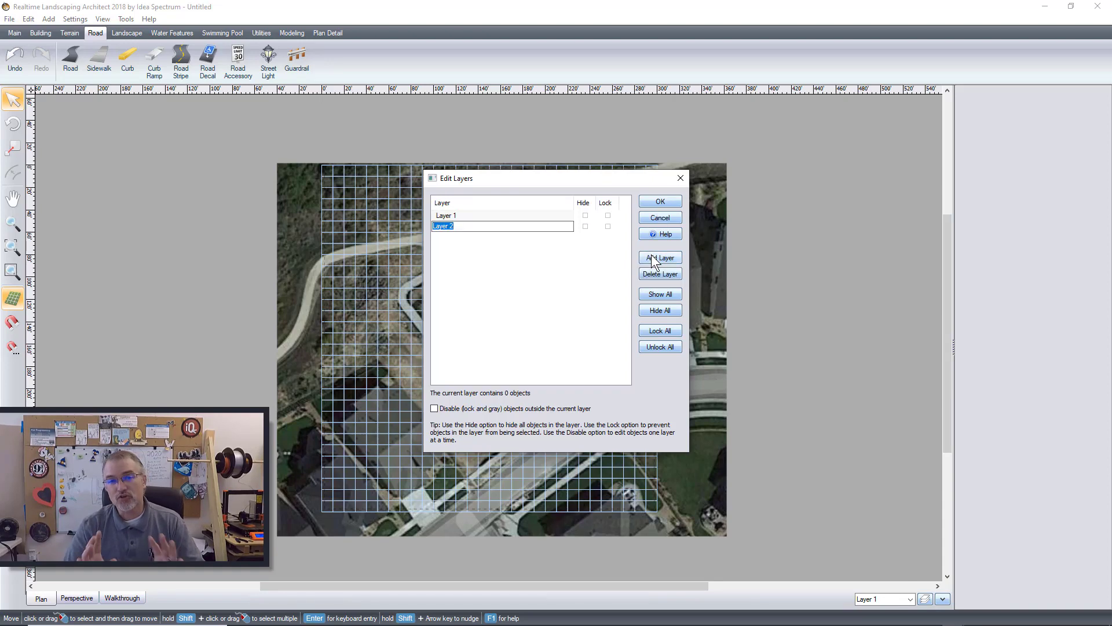
left_click(609, 245)
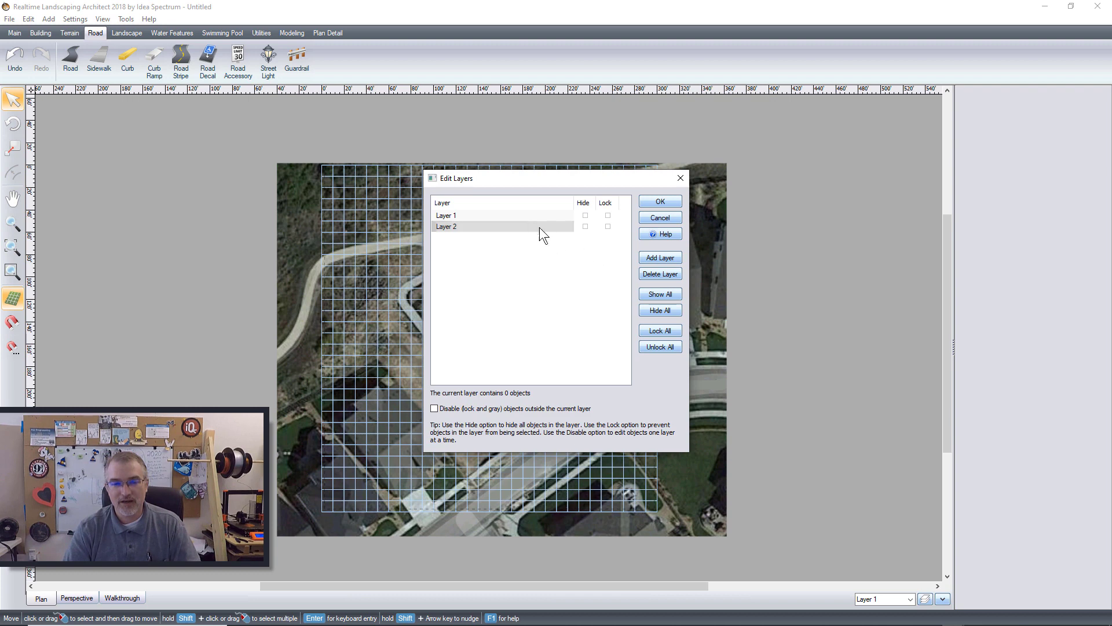
left_click(644, 203)
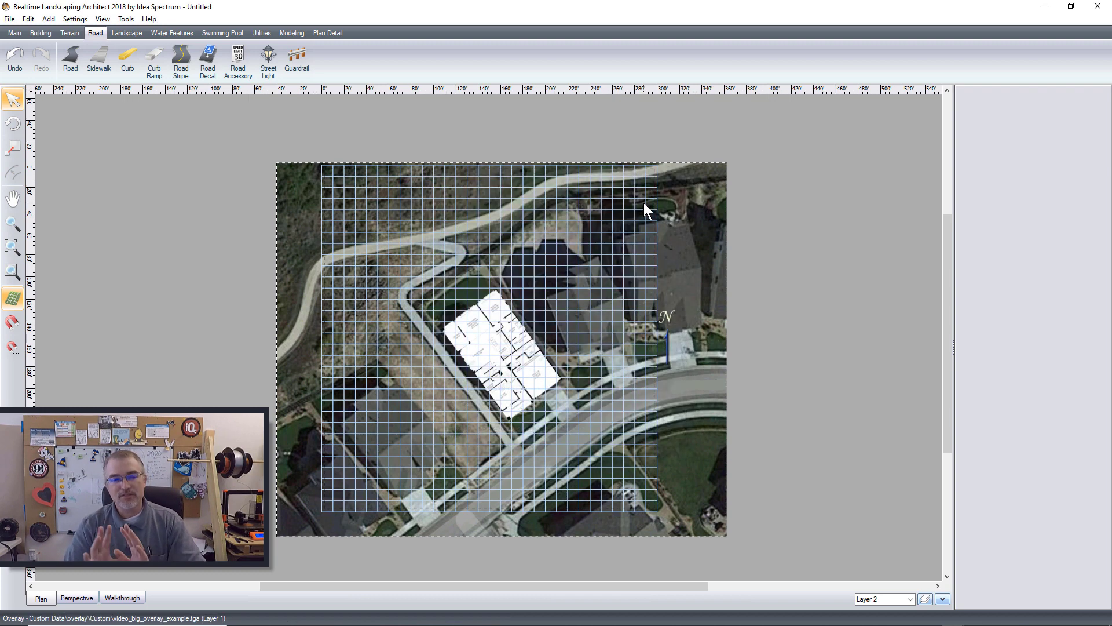
- Trace the curved street as a road from the right edge to the bottom, with Add sidewalk unchecked
left_click(76, 174)
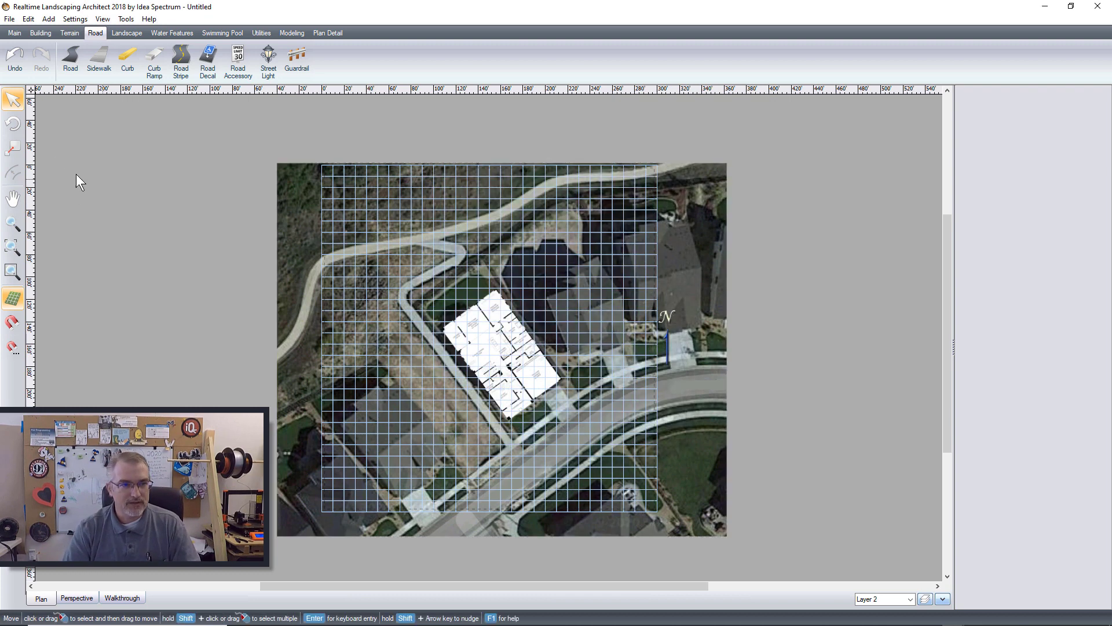
left_click(70, 58)
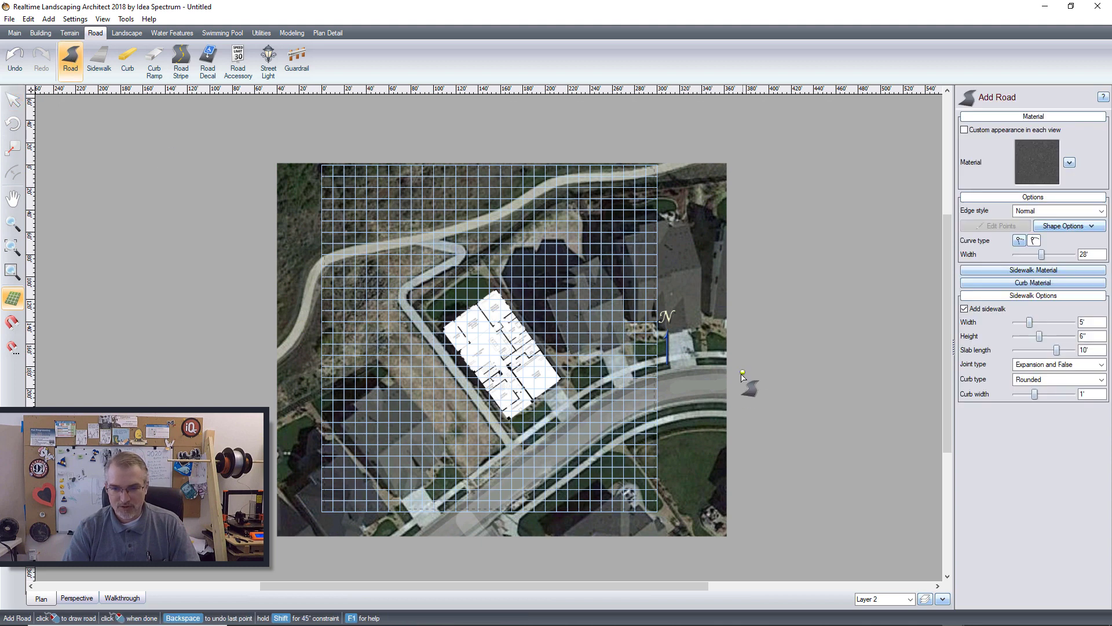
left_click(732, 384)
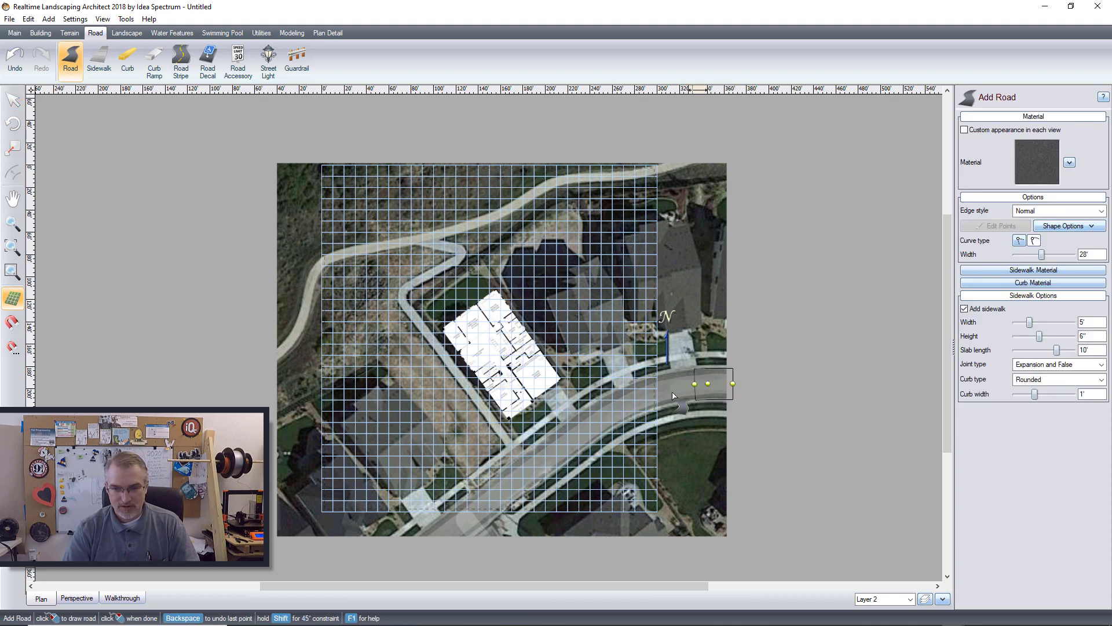
left_click(667, 395)
left_click(590, 425)
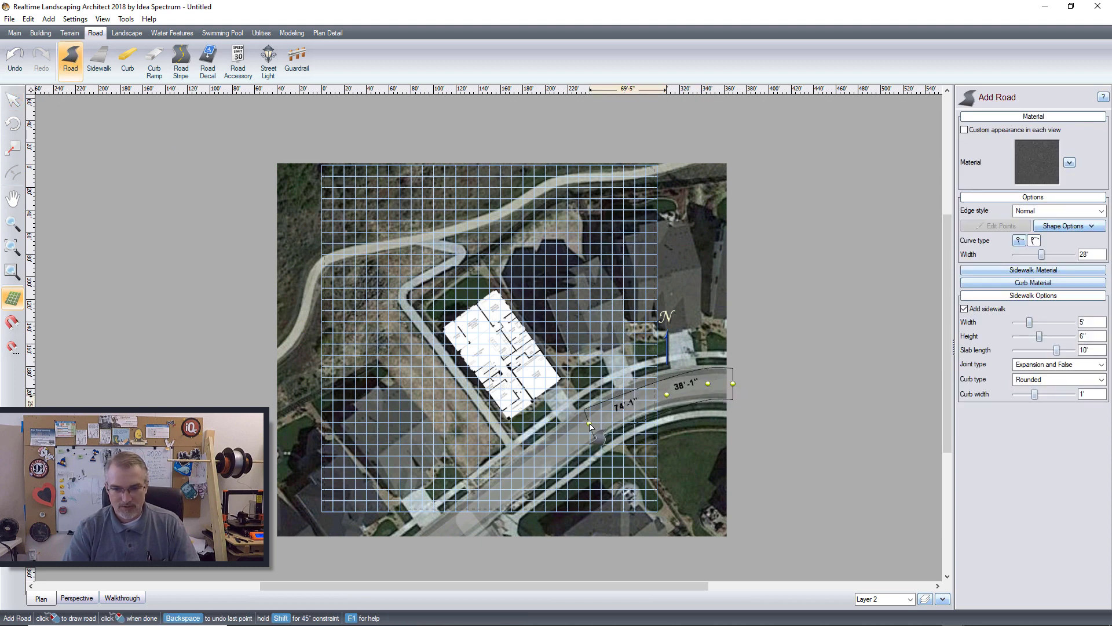
left_click(508, 487)
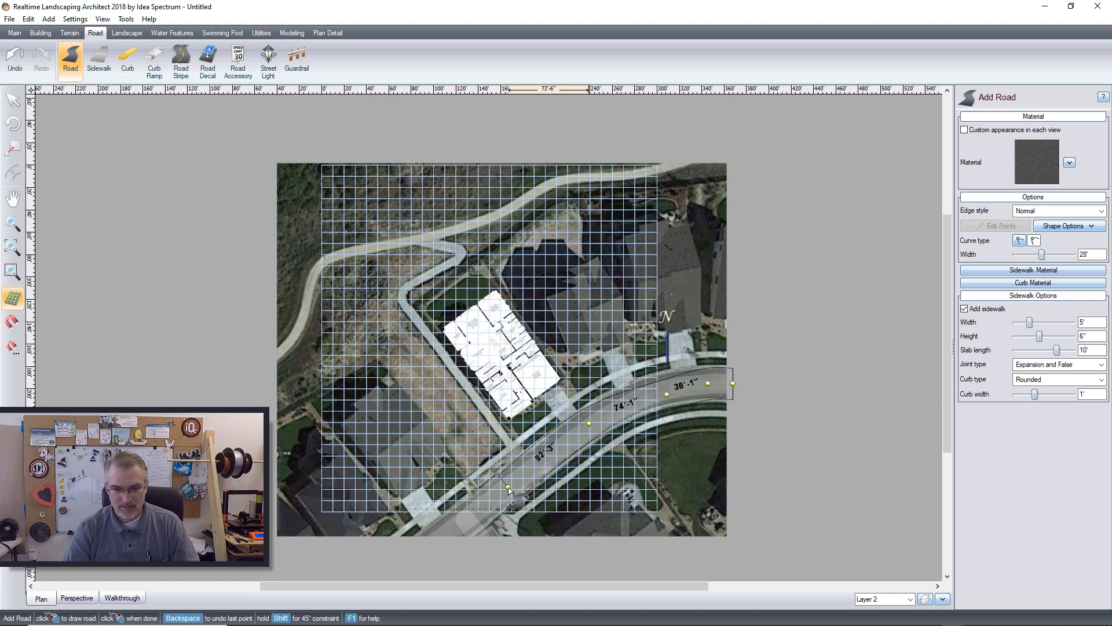
double_click(425, 554)
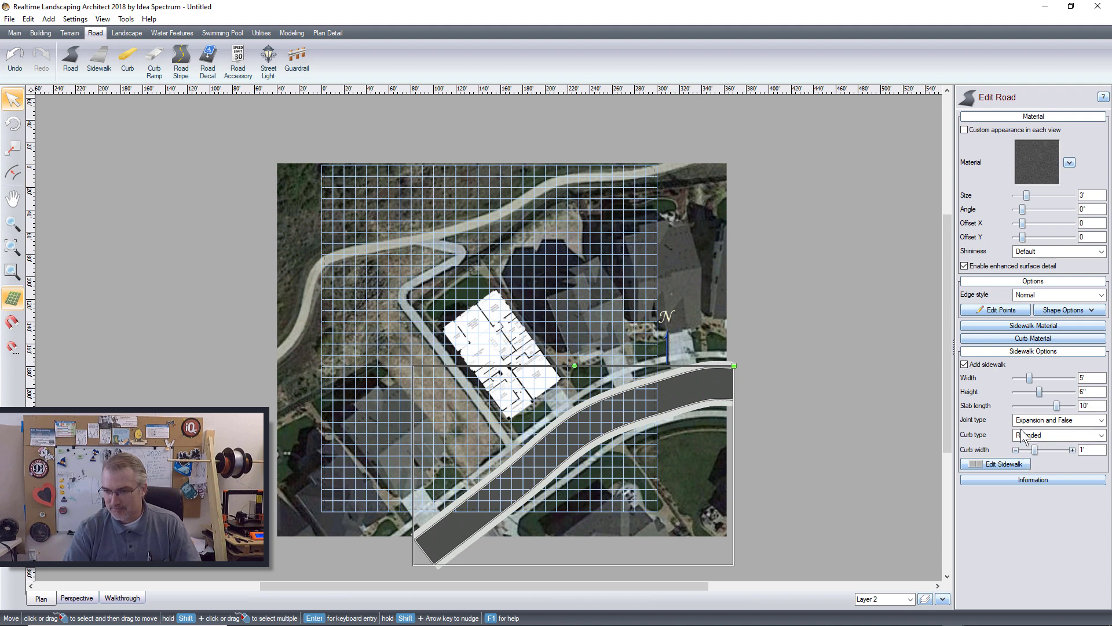
left_click(965, 364)
left_click(857, 360)
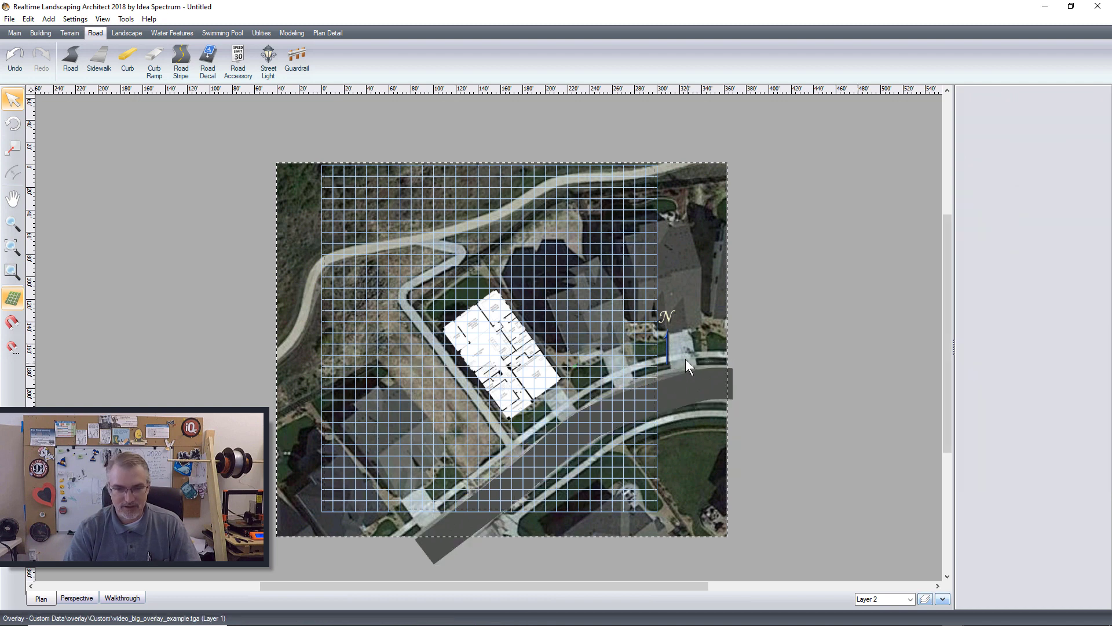
- Trace a sidewalk along the road's north edge from the right edge toward the lower left
left_click(99, 58)
left_click(728, 354)
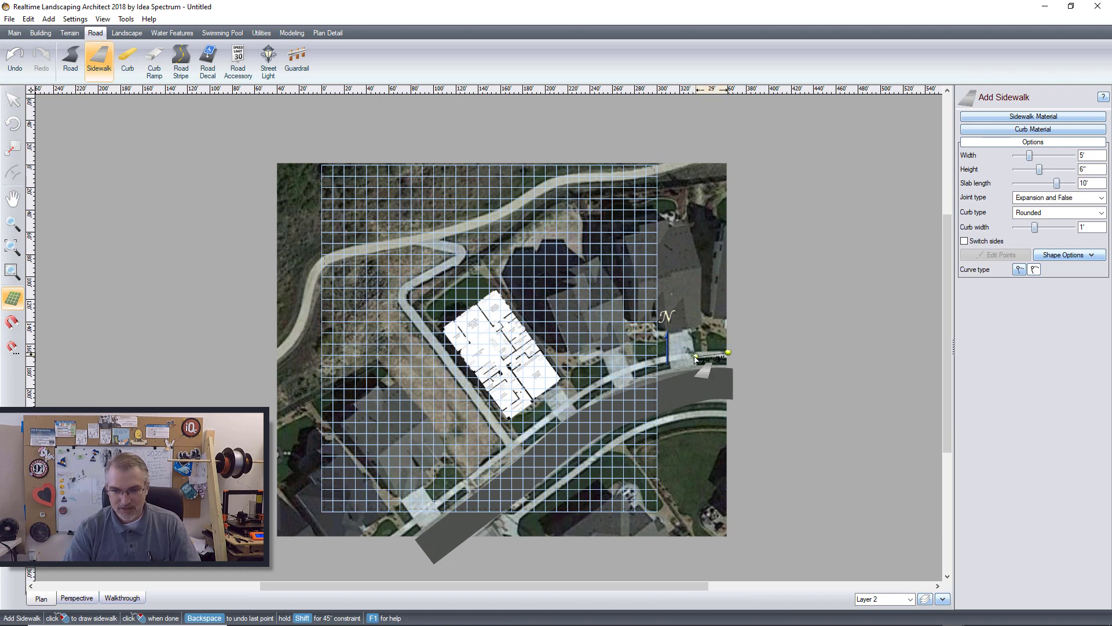
left_click(694, 350)
left_click(659, 357)
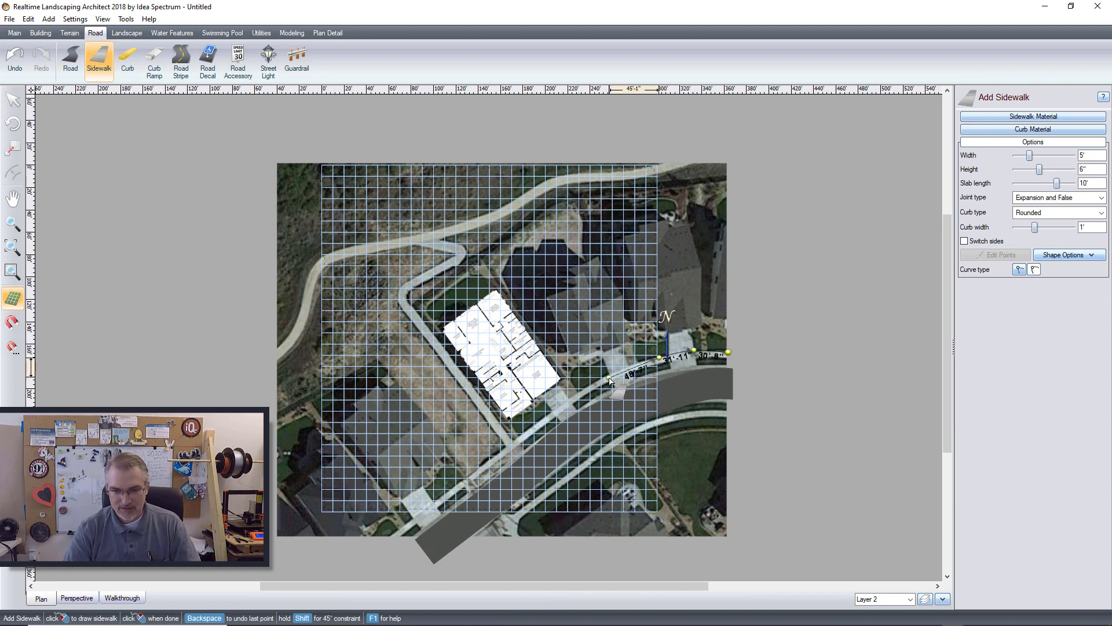
left_click(610, 374)
left_click(574, 395)
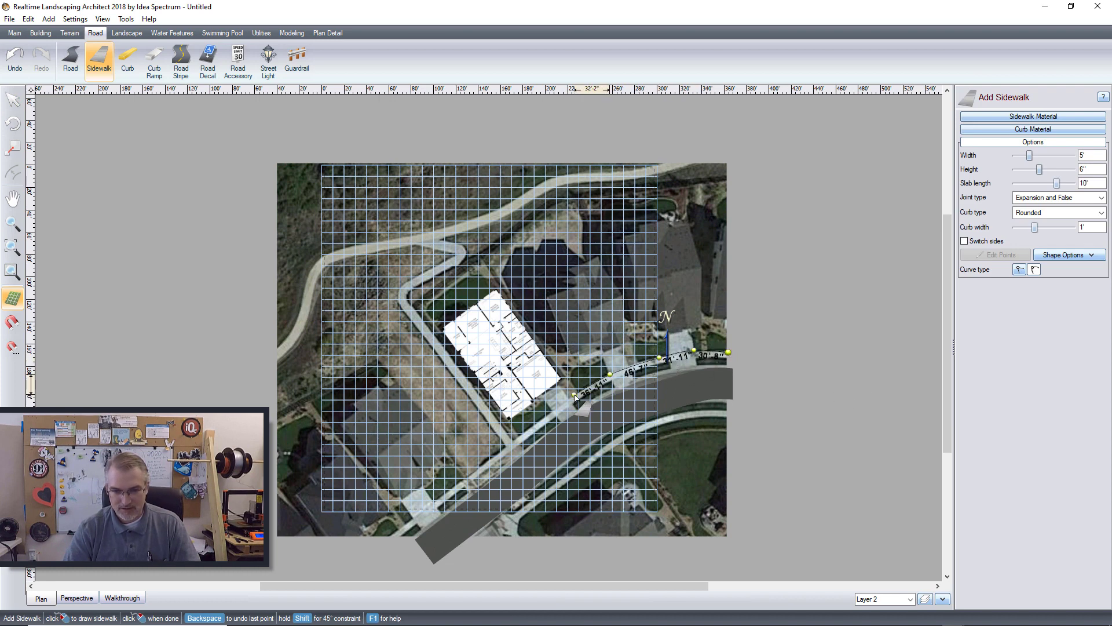
left_click(476, 468)
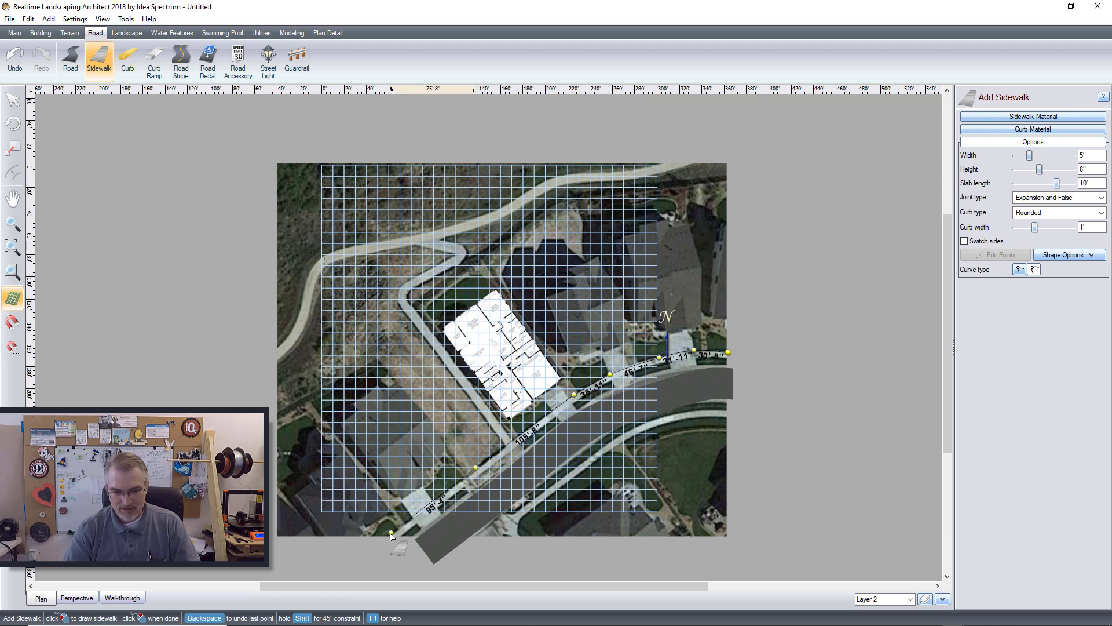
- Finish the street sidewalk, then trace a new sidewalk leftward along the top road
right_click(387, 541)
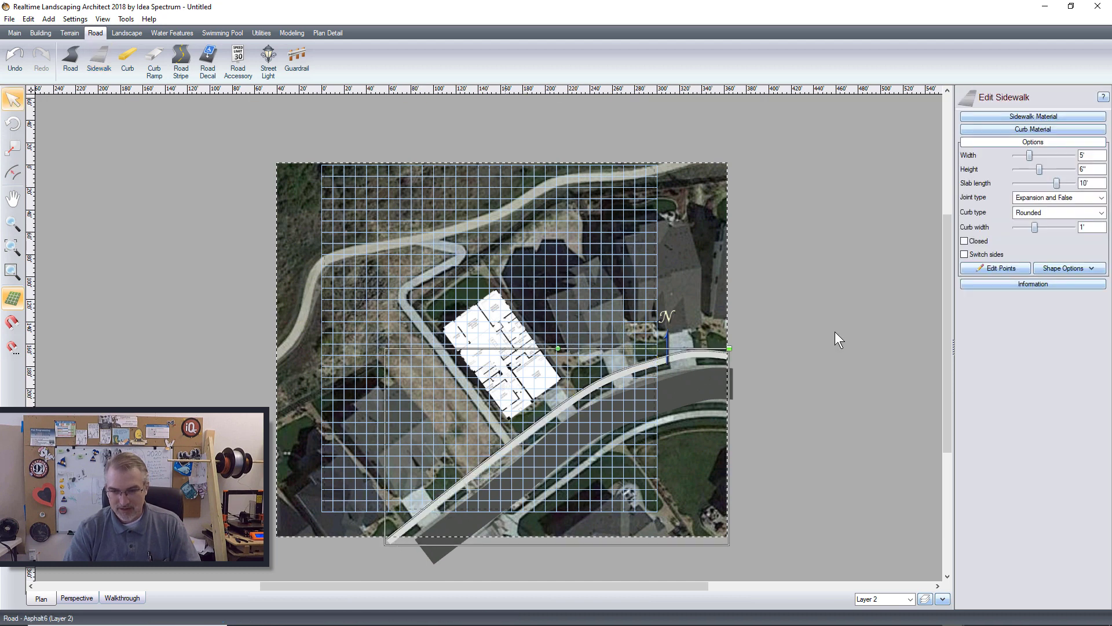
scroll(538, 152, "up", 1)
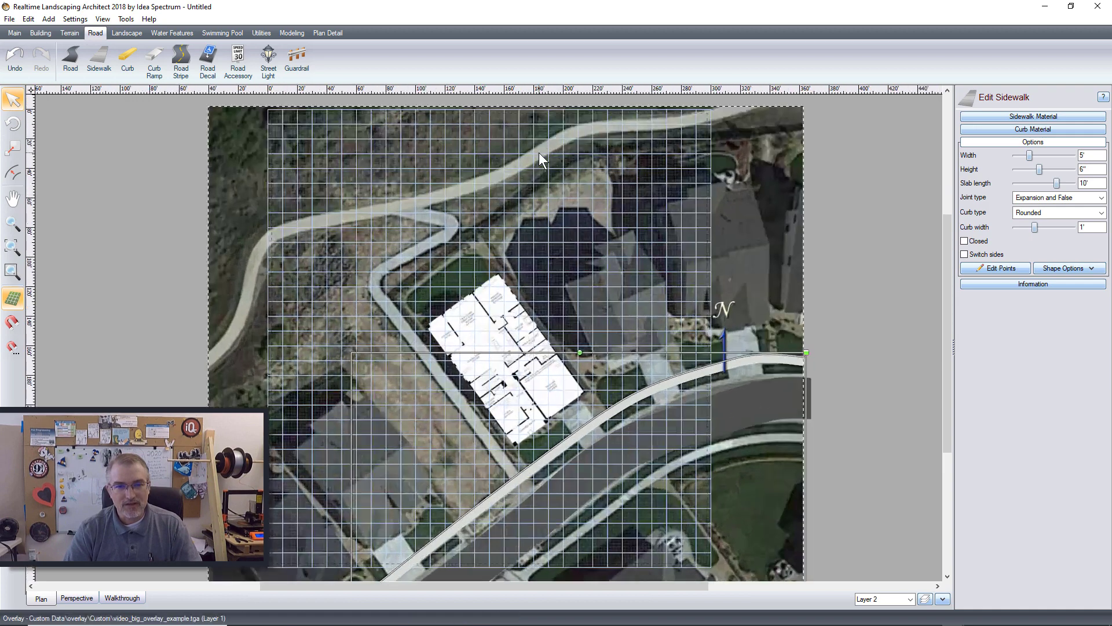
left_click(86, 70)
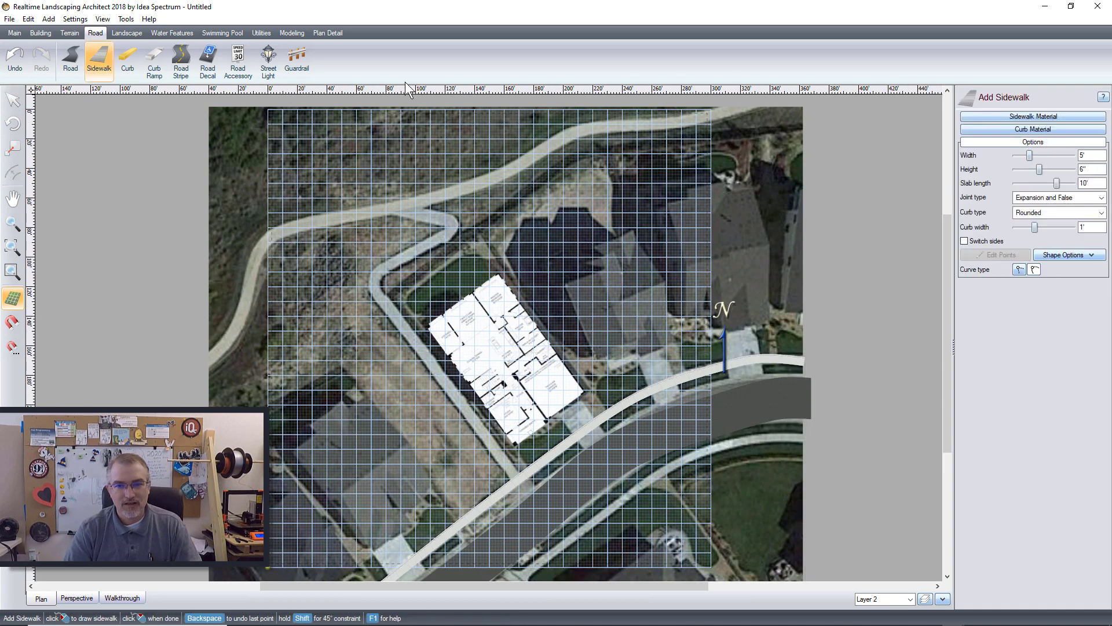
left_click(707, 112)
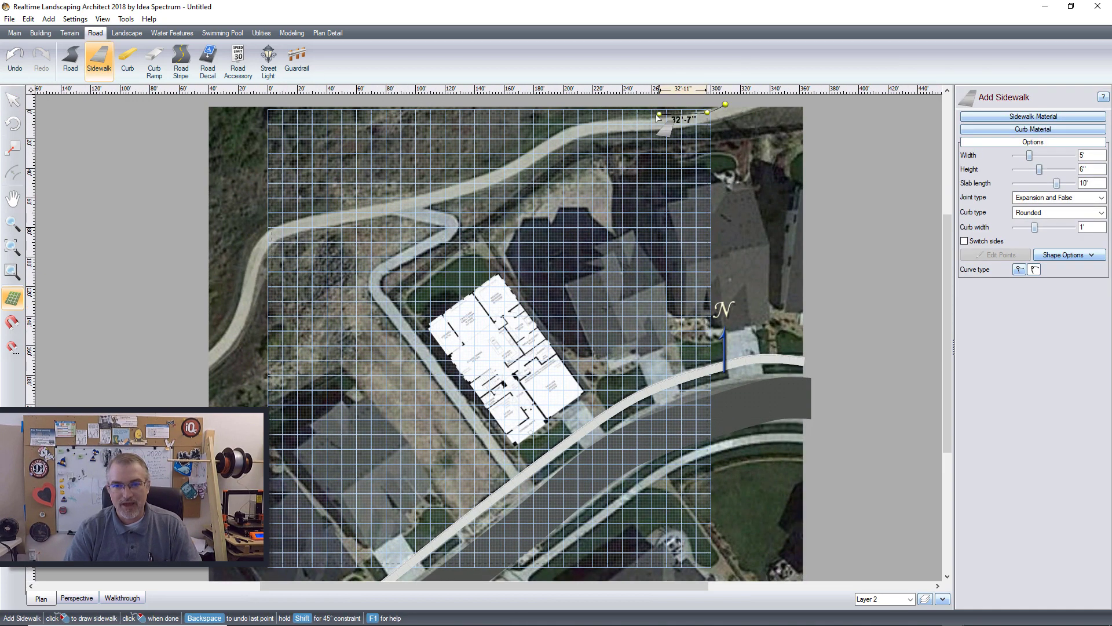
left_click(655, 119)
left_click(589, 129)
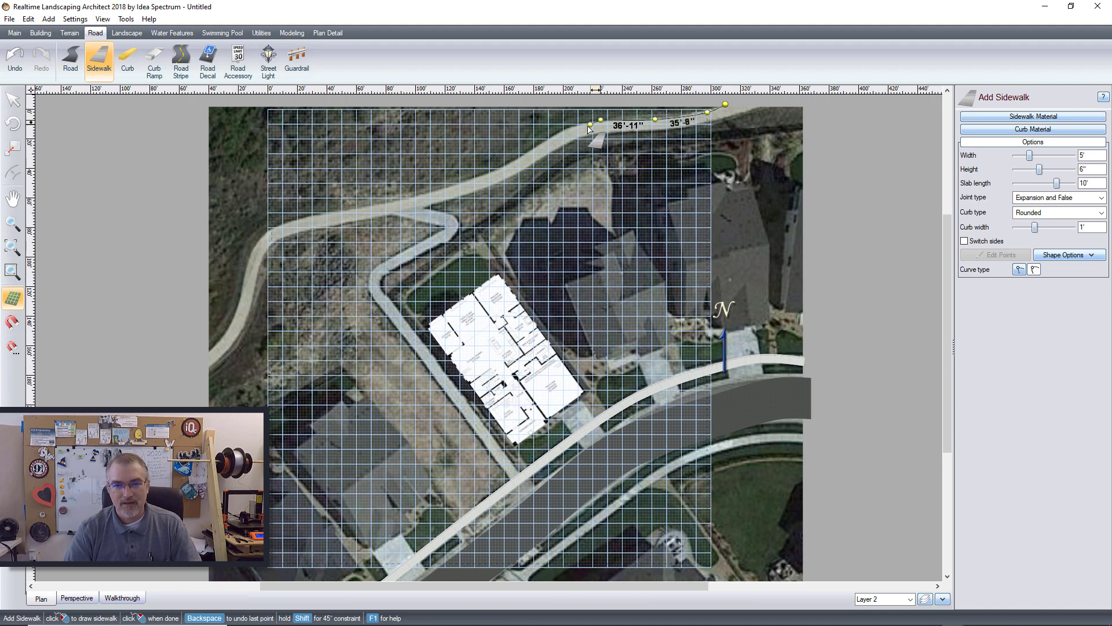
left_click(534, 149)
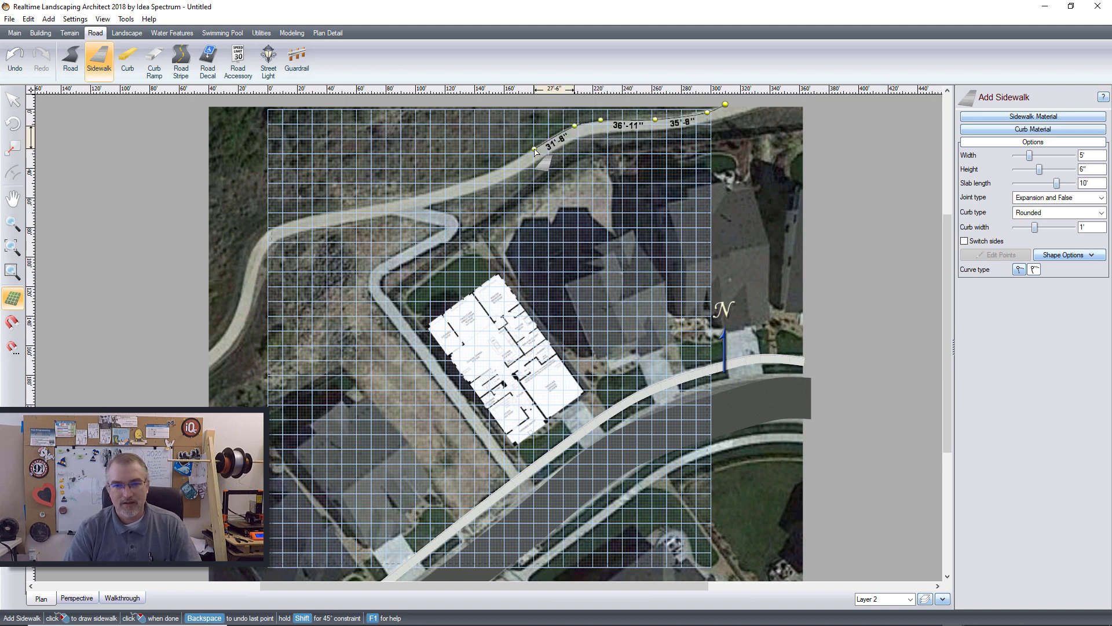
left_click(504, 164)
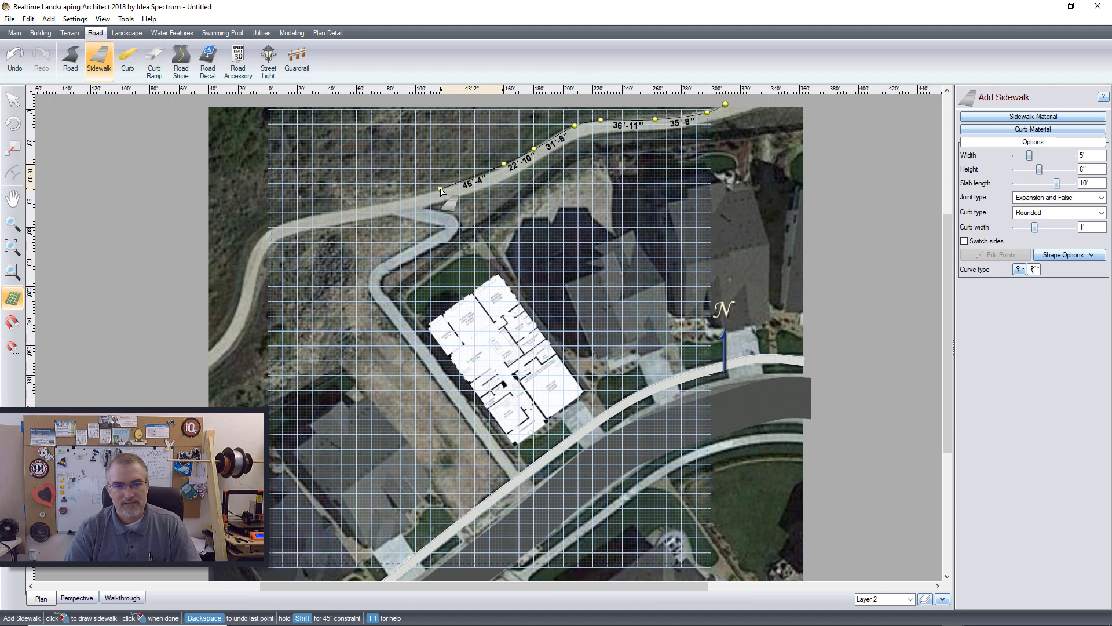
left_click(440, 189)
left_click(394, 204)
left_click(350, 209)
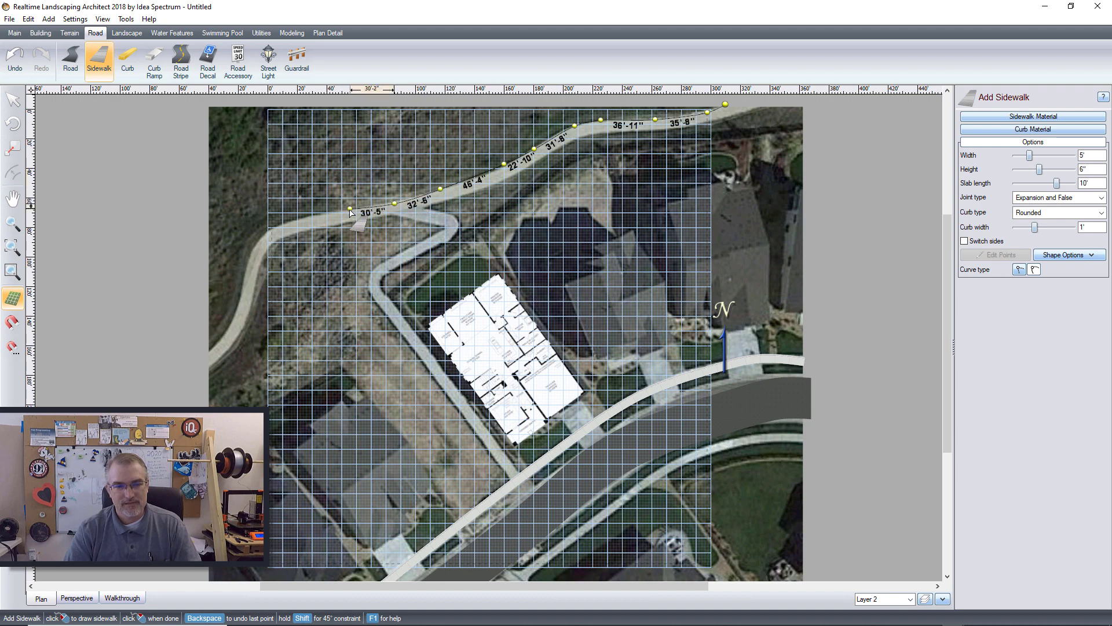
- Continue the upper sidewalk down the road's left bend to its end and build it
left_click(294, 220)
left_click(274, 226)
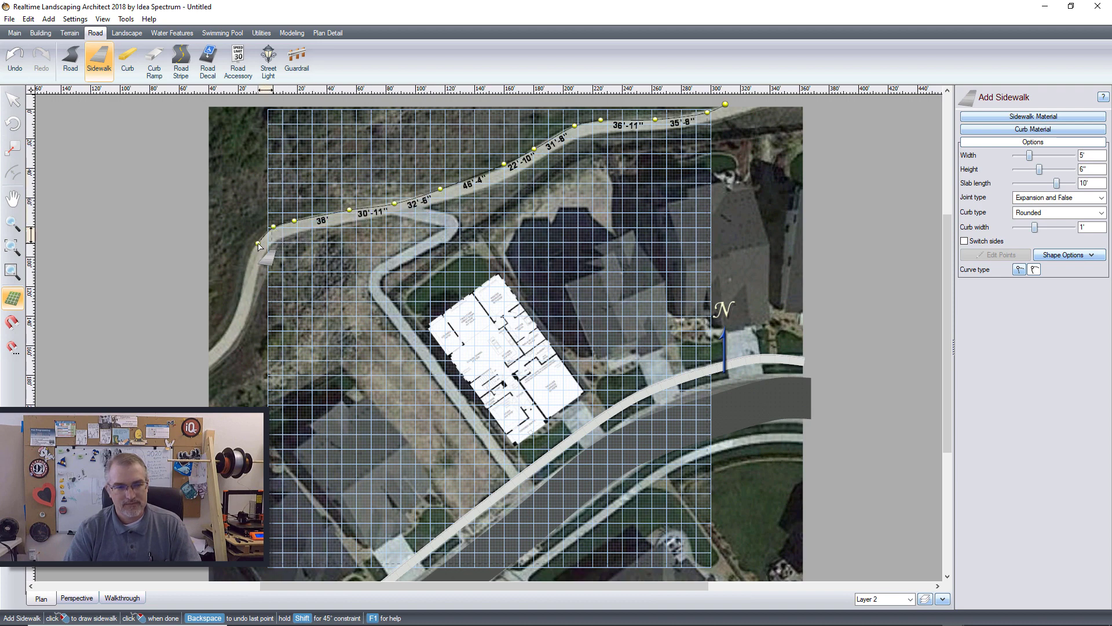
left_click(254, 245)
left_click(244, 273)
left_click(237, 309)
left_click(221, 341)
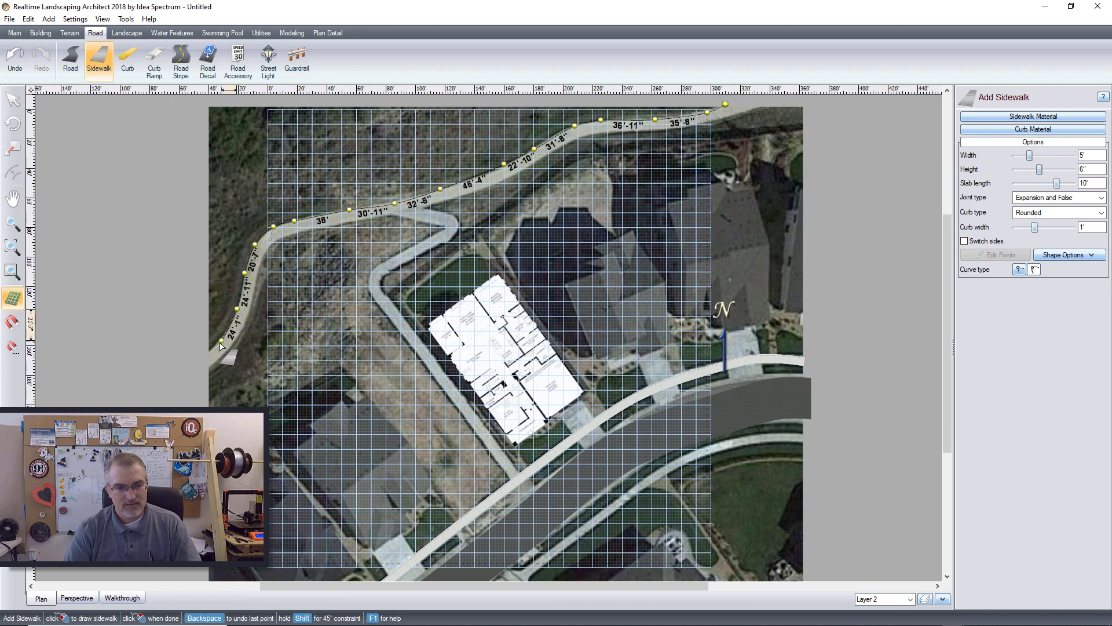
left_click(219, 343)
right_click(213, 349)
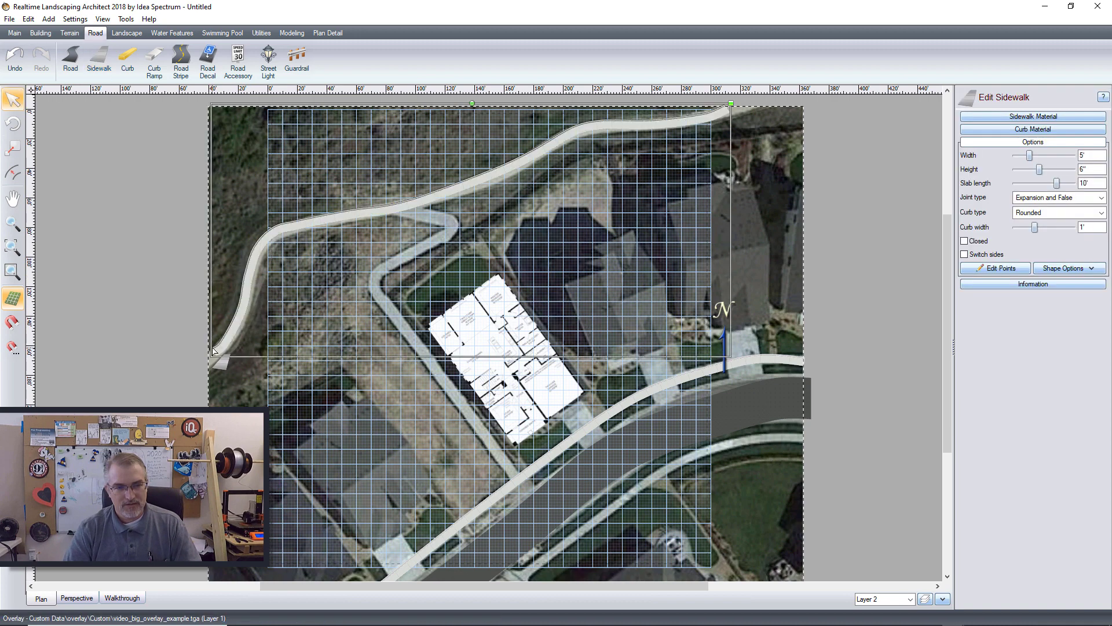
- Trace a sidewalk along the driveway from the upper road past the house to the lower road
left_click(99, 58)
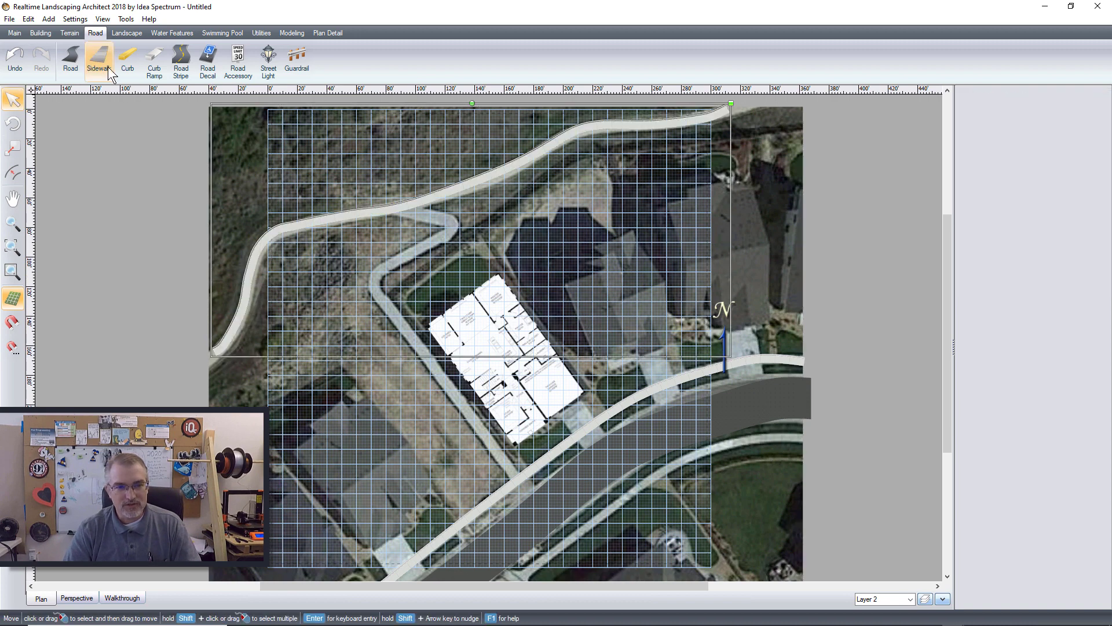
left_click(444, 214)
left_click(458, 220)
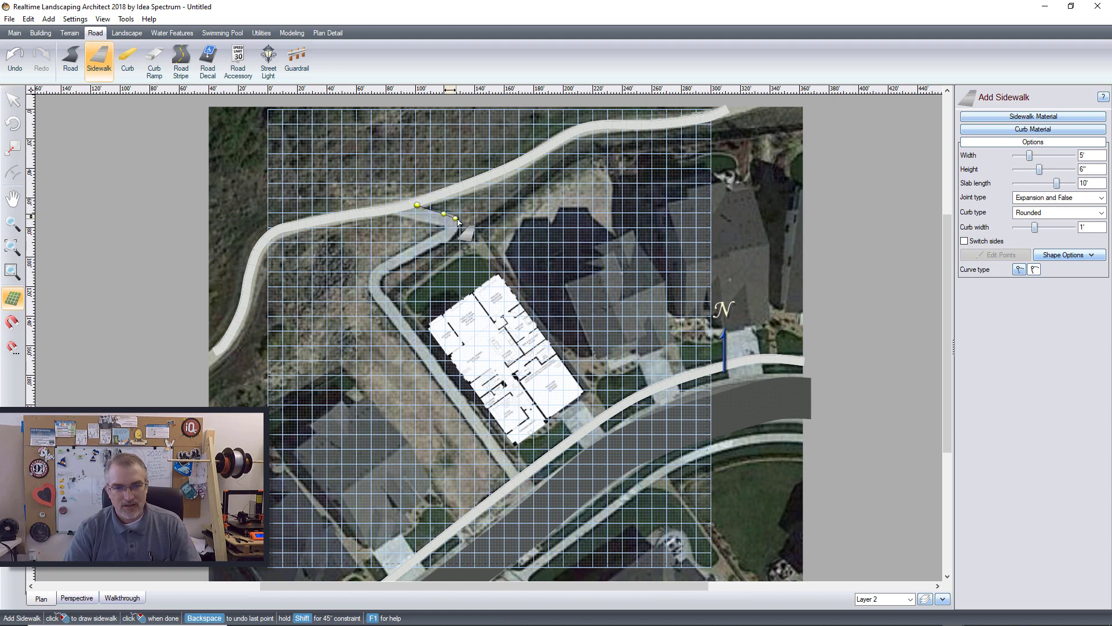
left_click(458, 221)
left_click(446, 242)
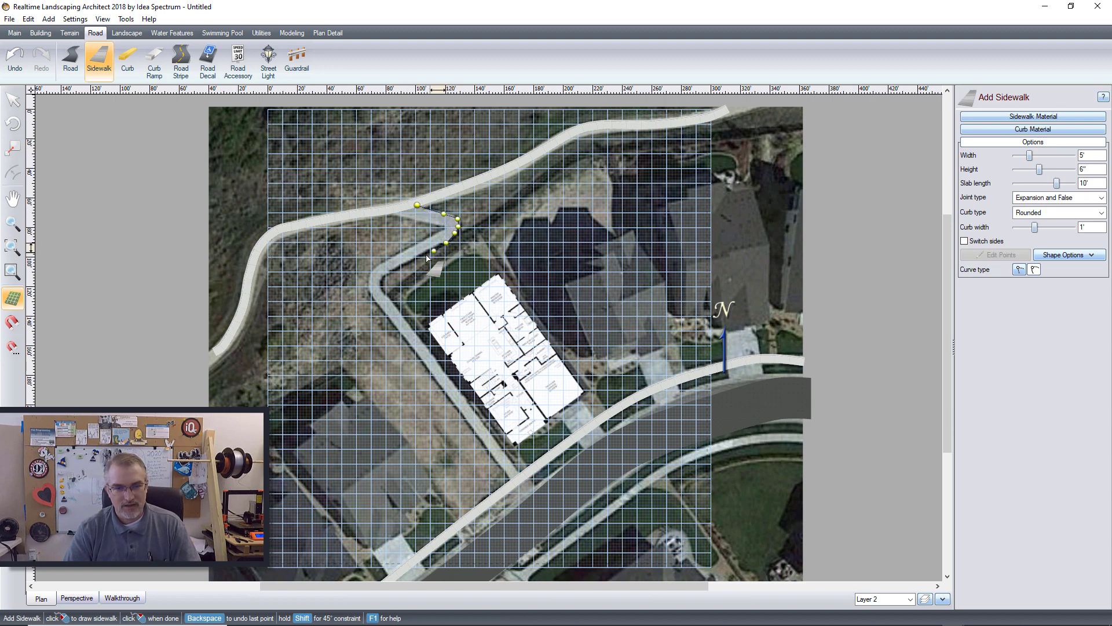
left_click(425, 255)
left_click(403, 268)
left_click(388, 275)
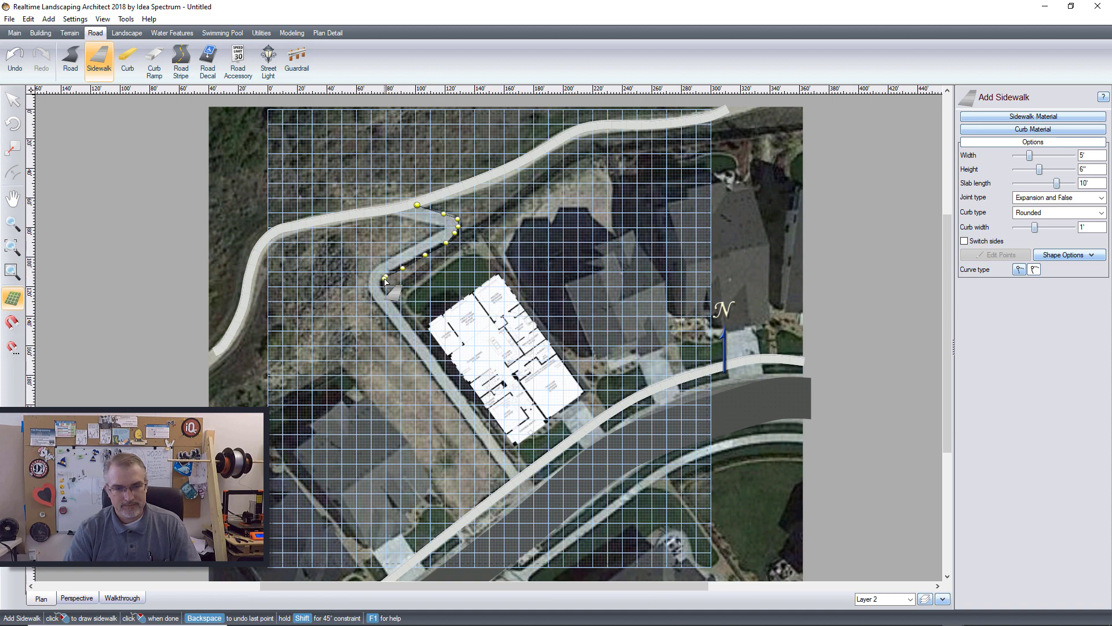
left_click(395, 304)
left_click(453, 383)
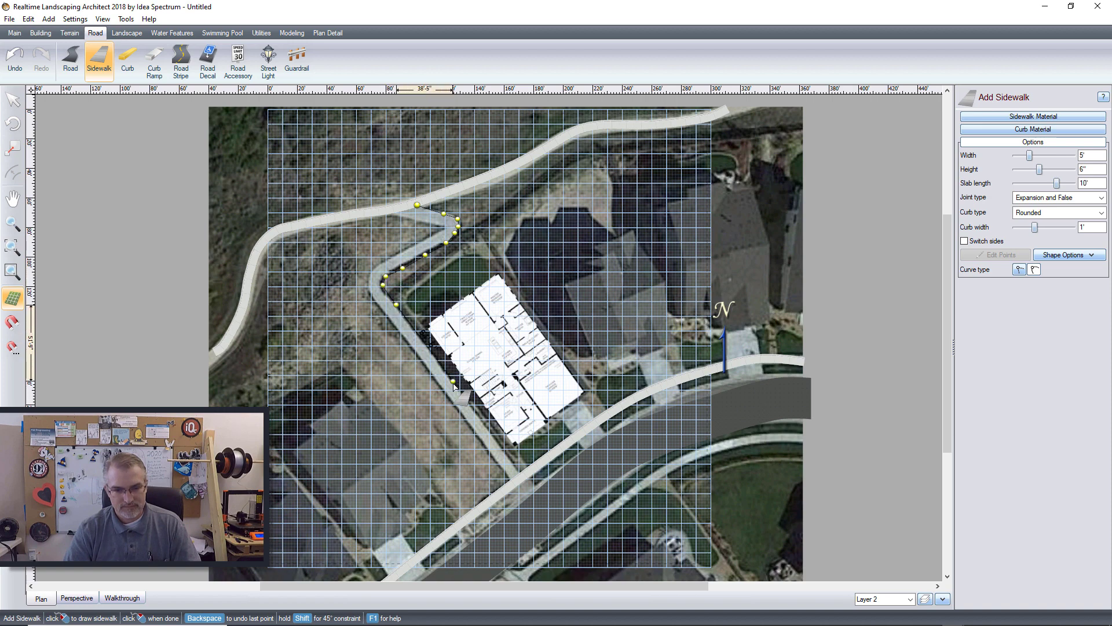
left_click(500, 431)
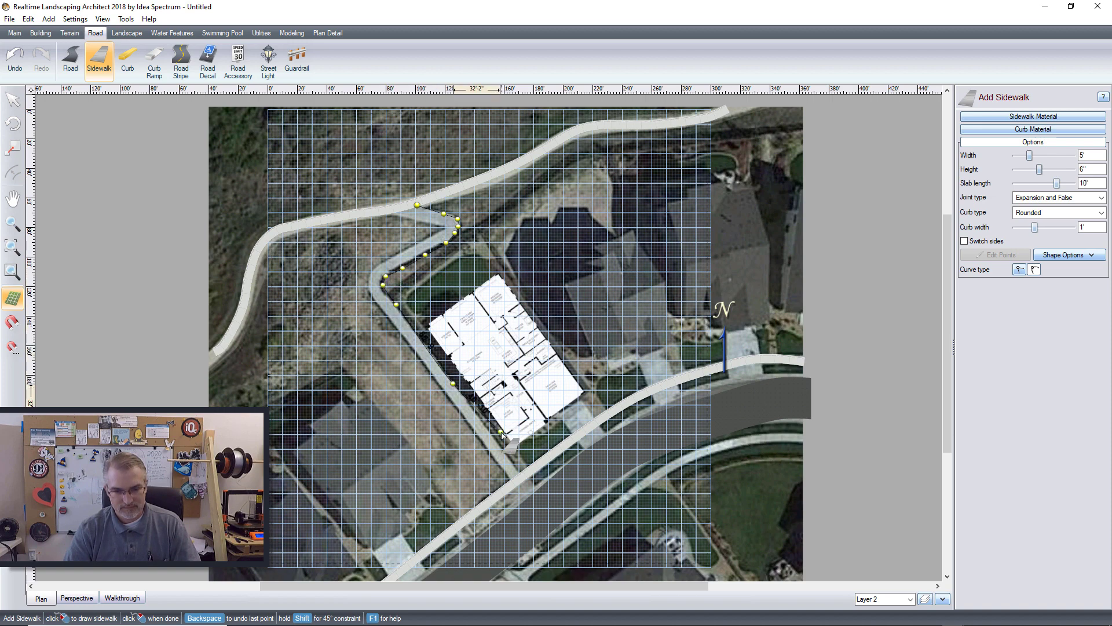
left_click(520, 474)
right_click(521, 473)
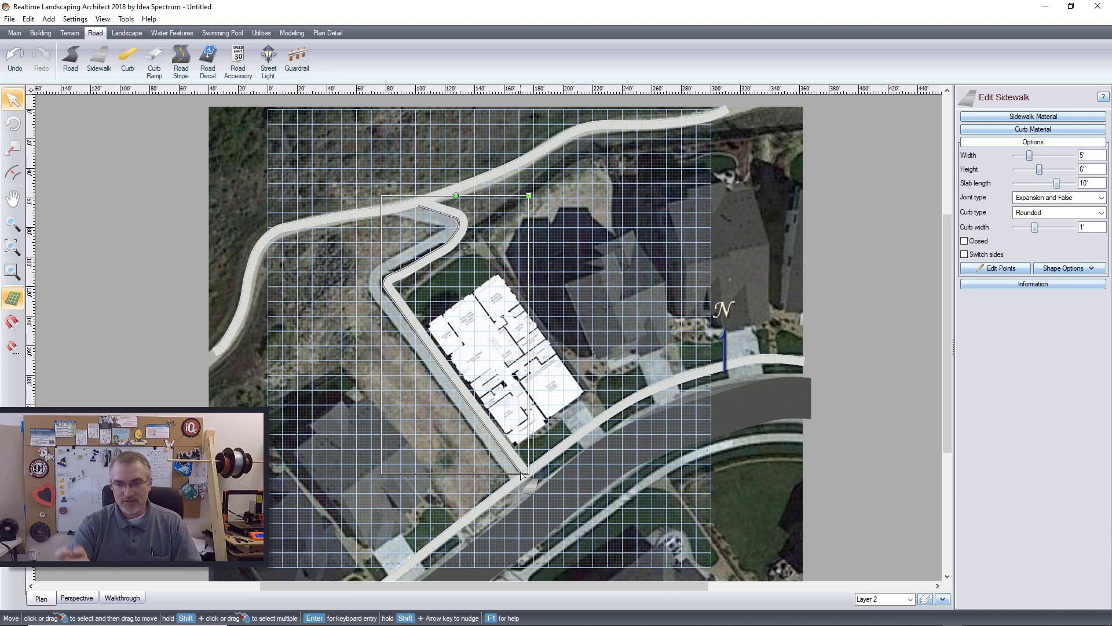
- Switch the driveway sidewalk's sides and widen it to 6'3"
left_click(964, 254)
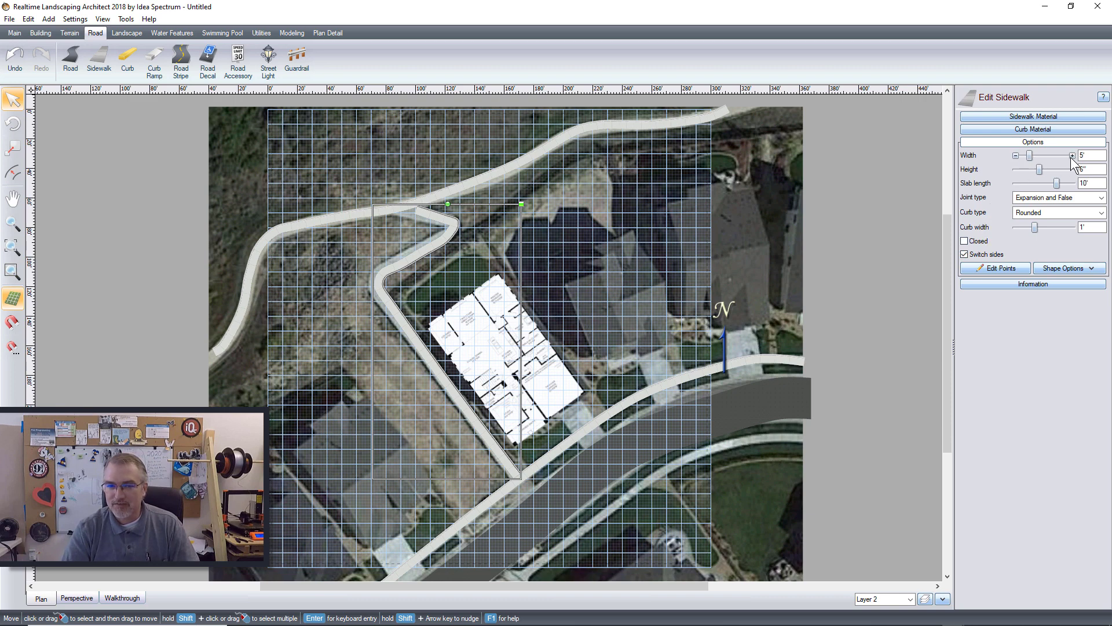
left_click(1072, 155)
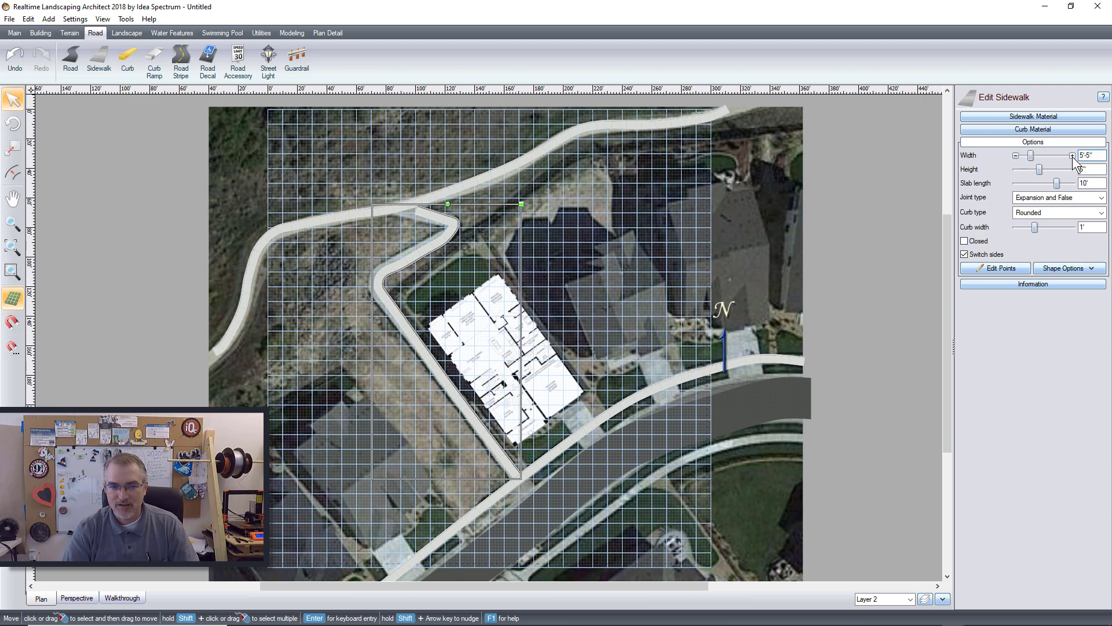
left_click(1072, 155)
left_click(1072, 155)
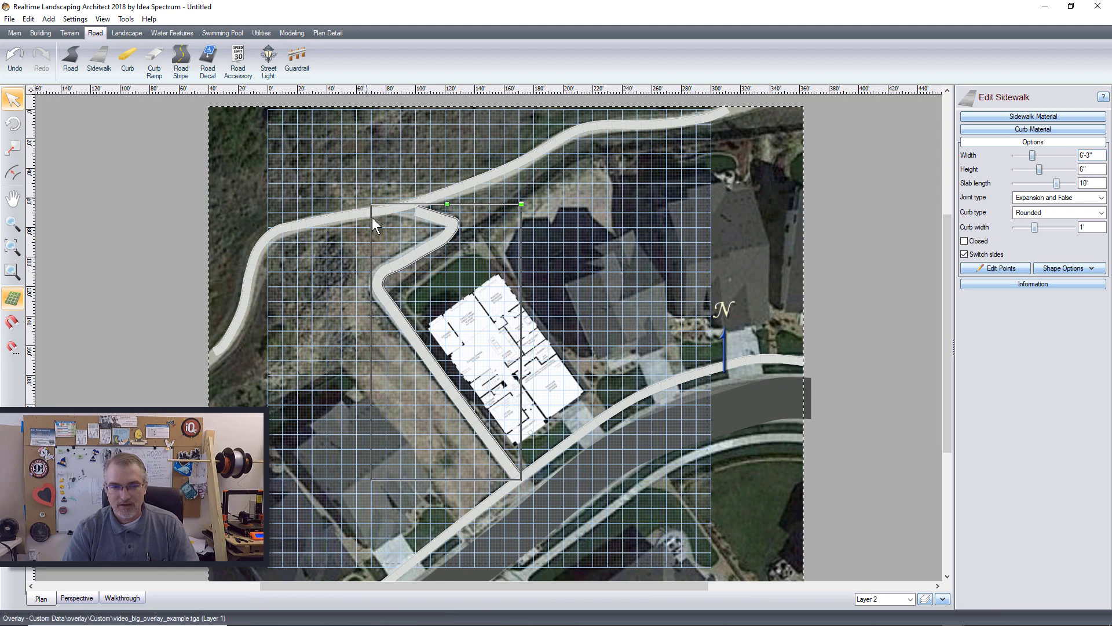
left_click(171, 177)
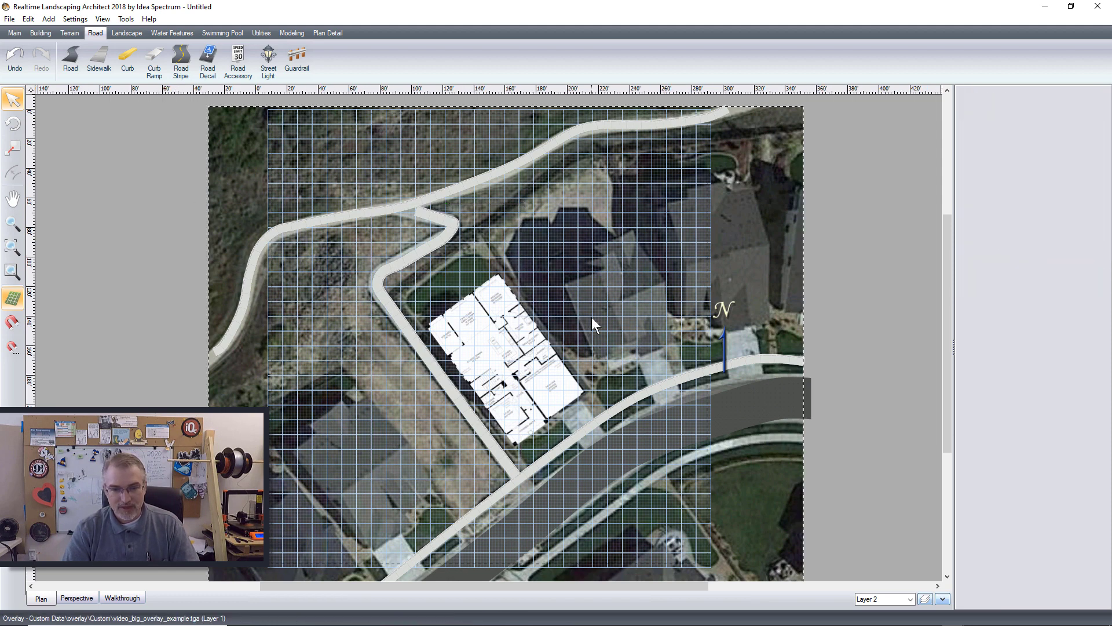
- Draw a House through the floor plan's four corners, then show the site in Perspective view
scroll(592, 318, "up", 2)
scroll(592, 317, "up", 1)
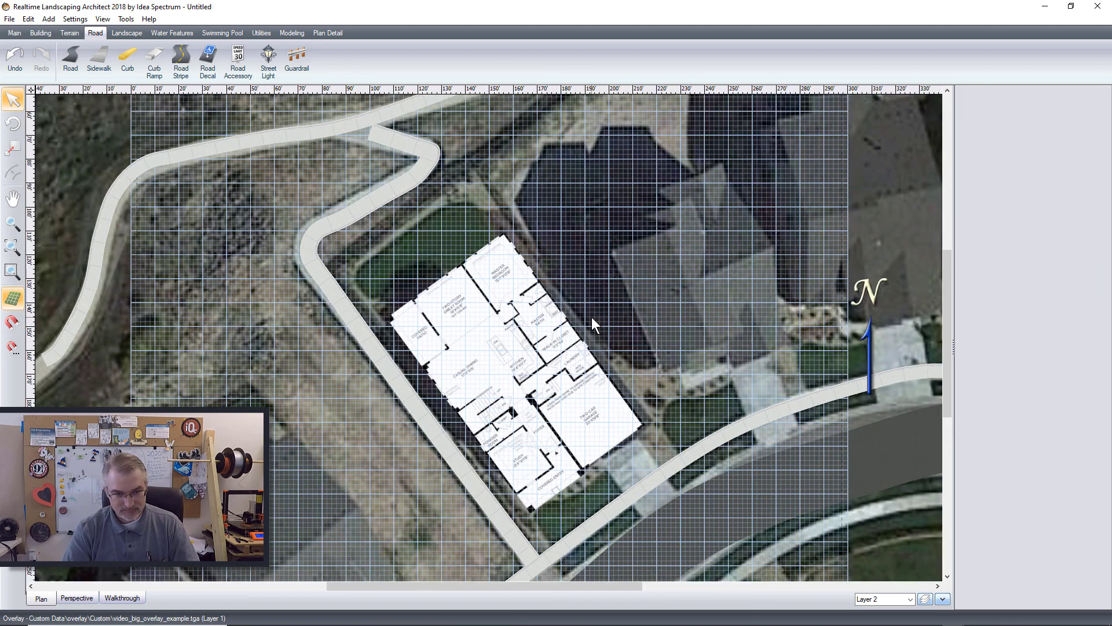
scroll(592, 318, "up", 2)
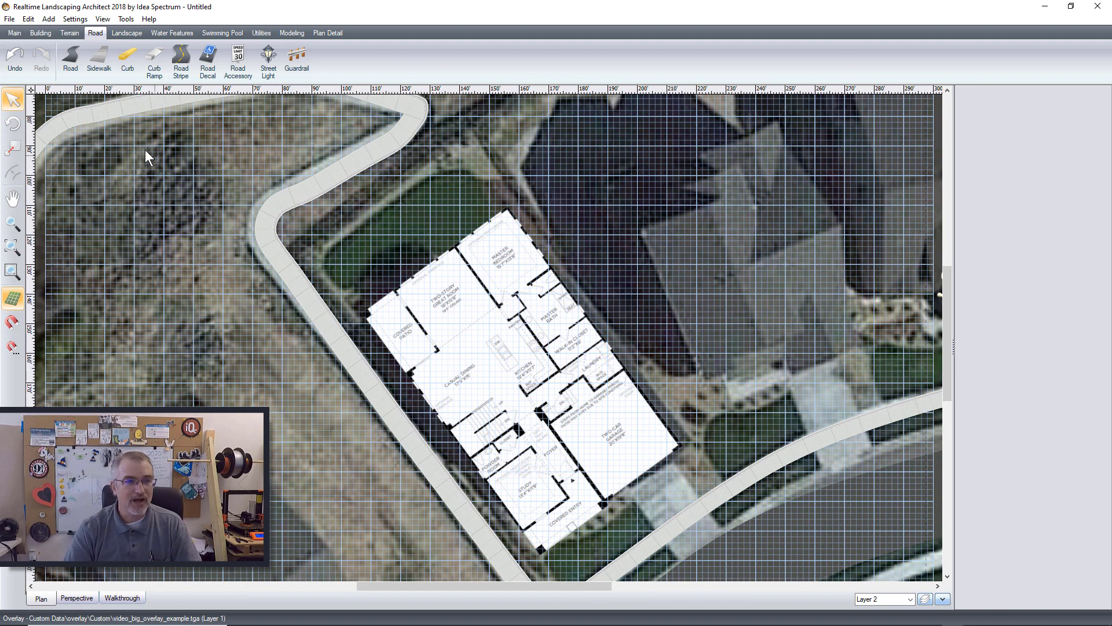
left_click(40, 33)
left_click(70, 58)
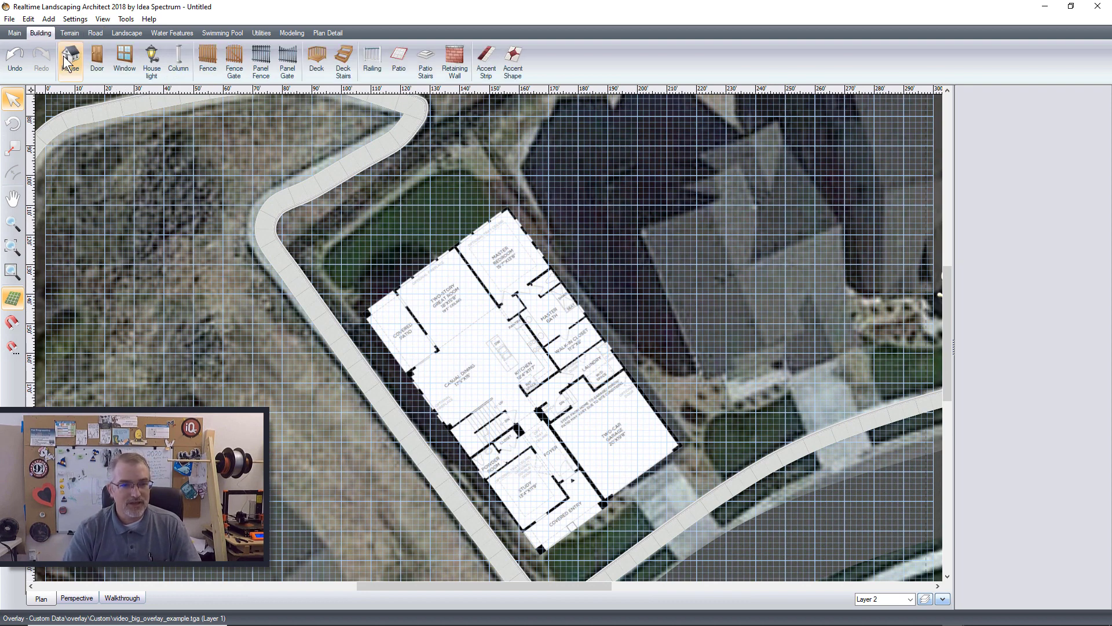
left_click(364, 314)
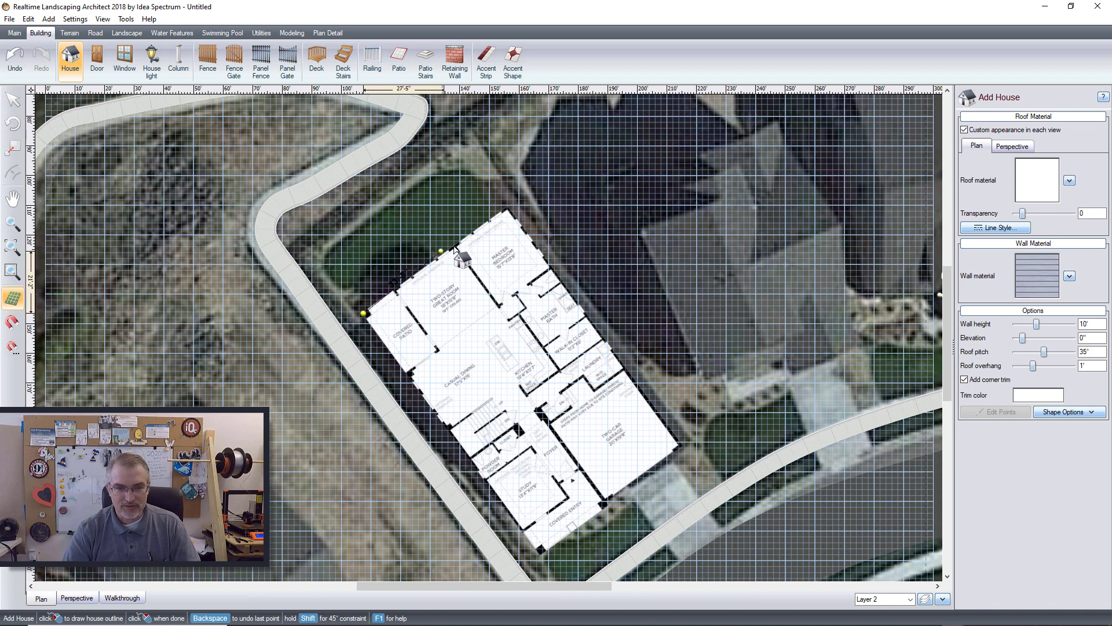
left_click(506, 209)
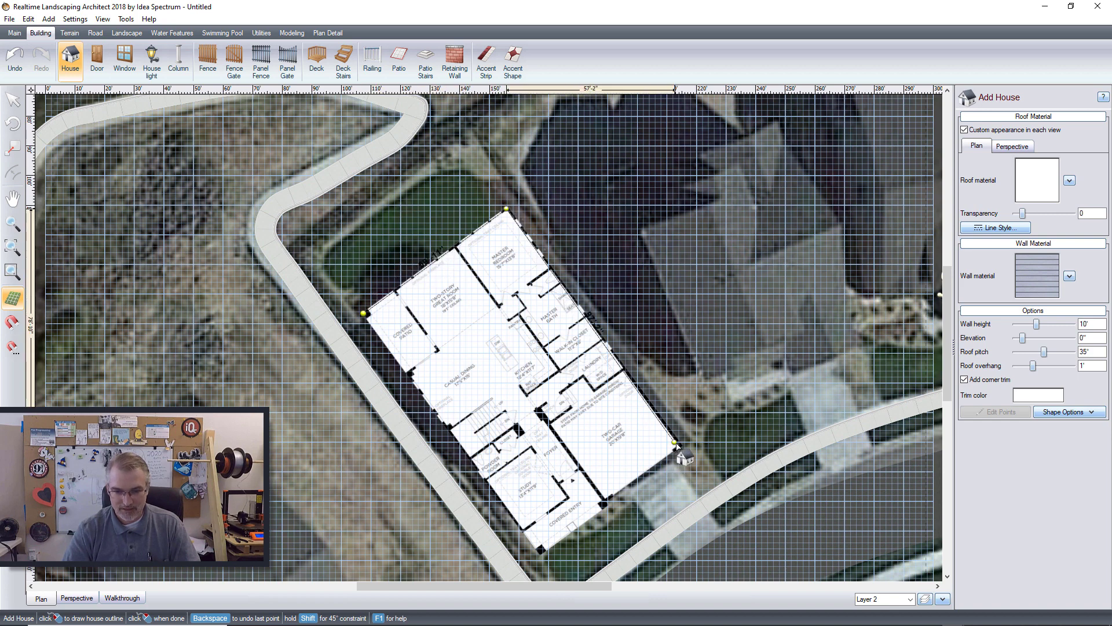
left_click(681, 443)
left_click(540, 552)
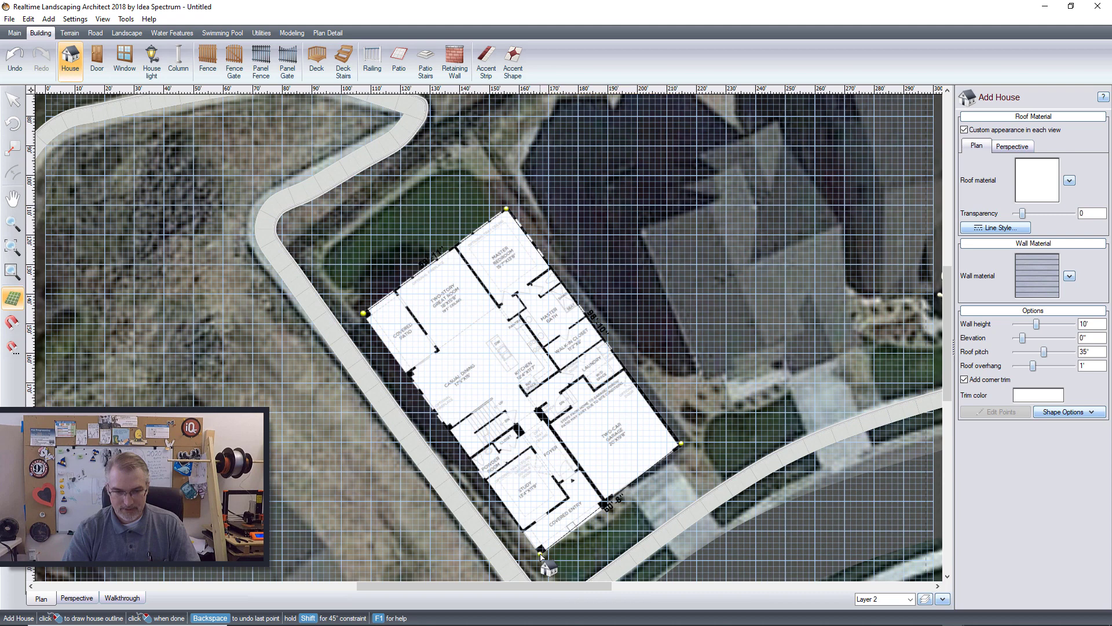
left_click(363, 314)
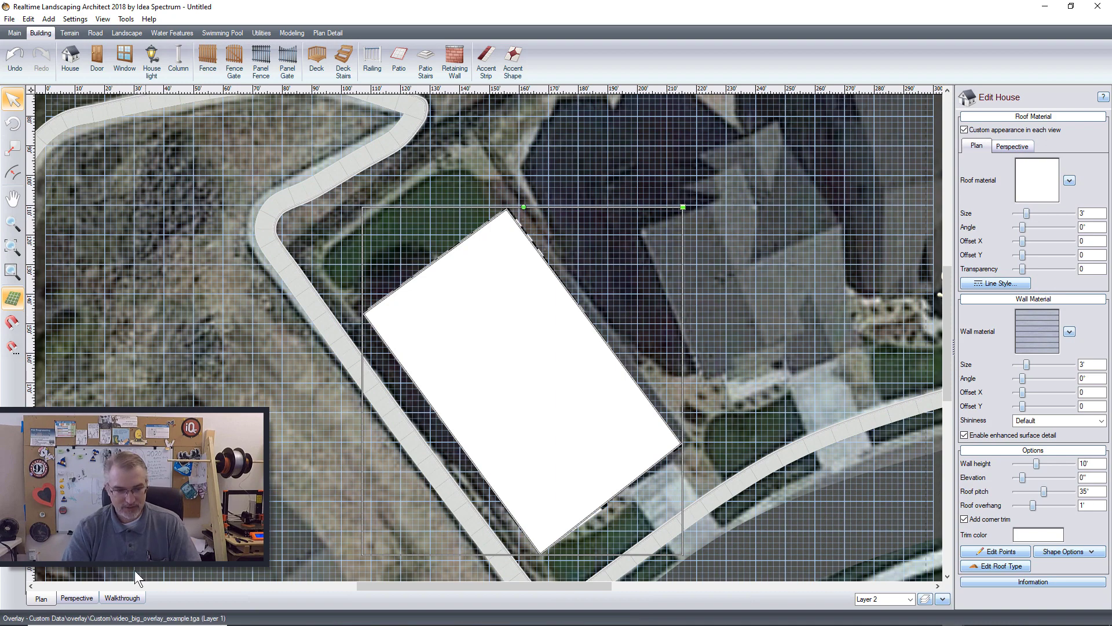
left_click(86, 600)
- Hide Layer 1 holding the satellite overlay, then deselect the house
scroll(543, 350, "up", 5)
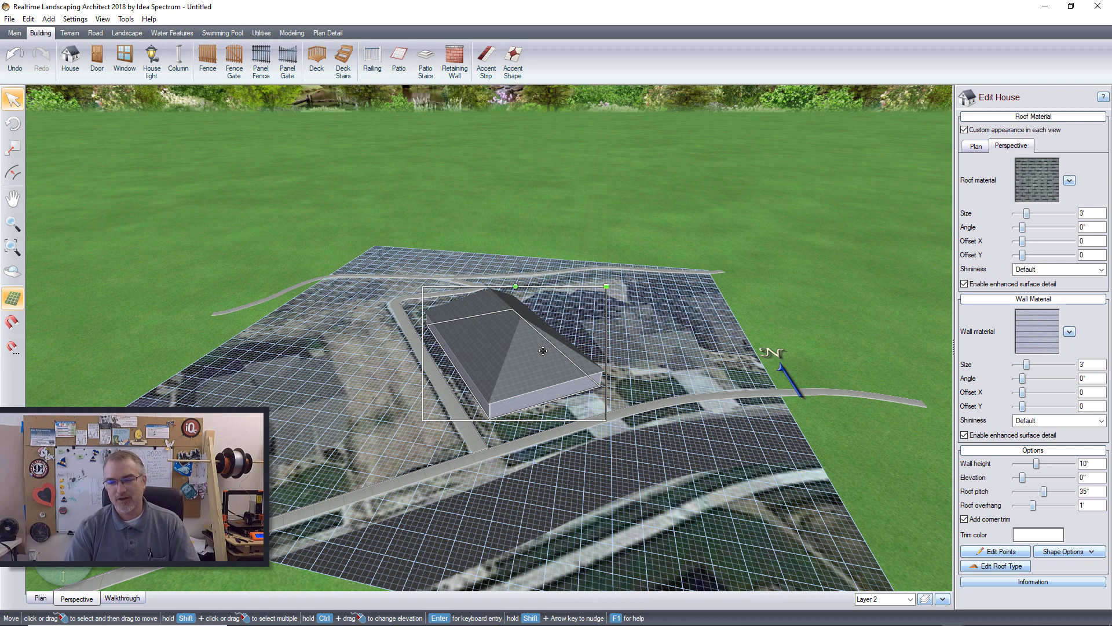
left_click(925, 599)
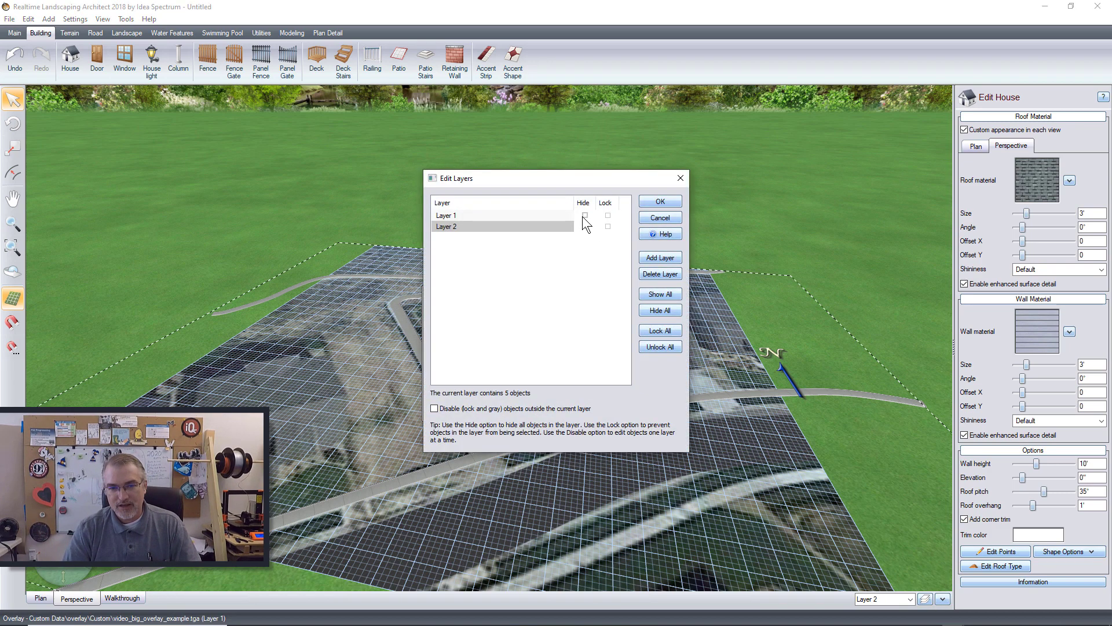
left_click(585, 215)
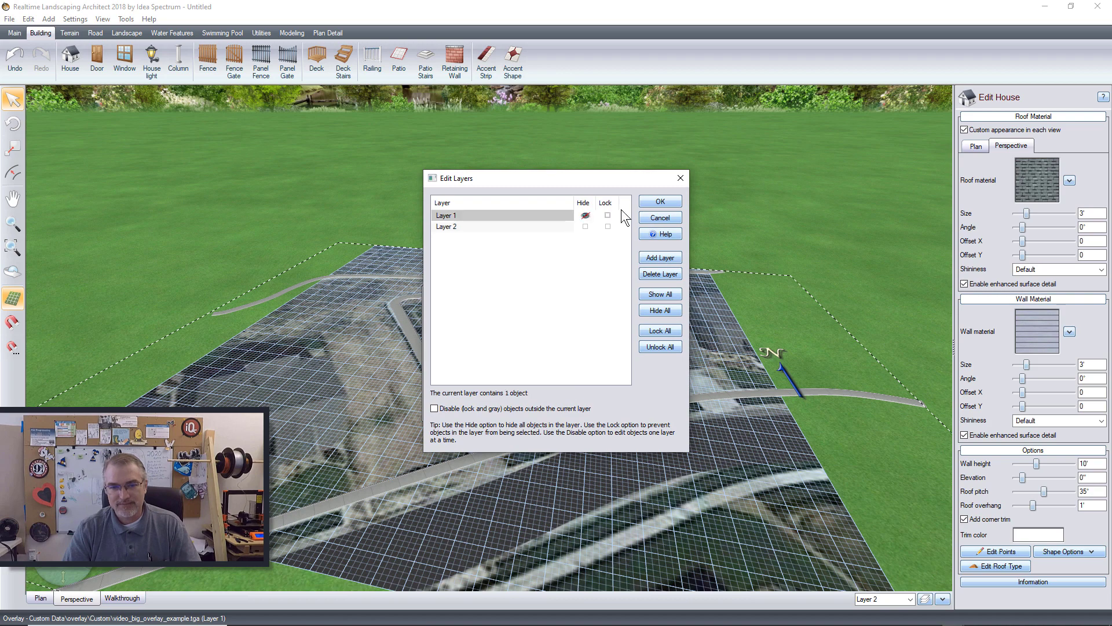
left_click(664, 200)
scroll(638, 283, "up", 4)
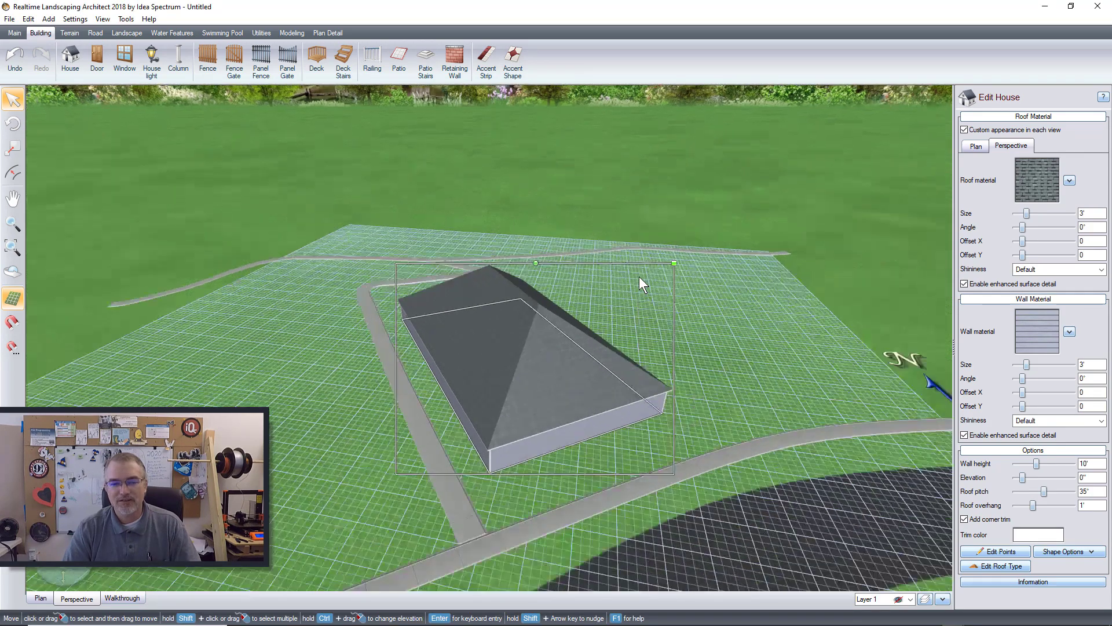
scroll(640, 277, "down", 5)
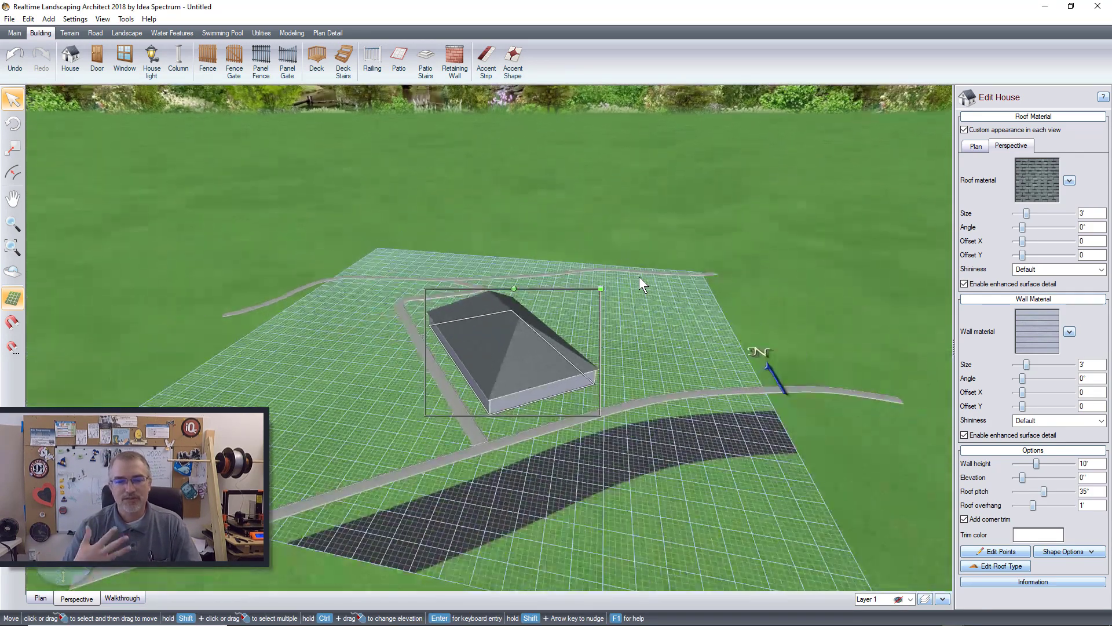
scroll(640, 283, "down", 3)
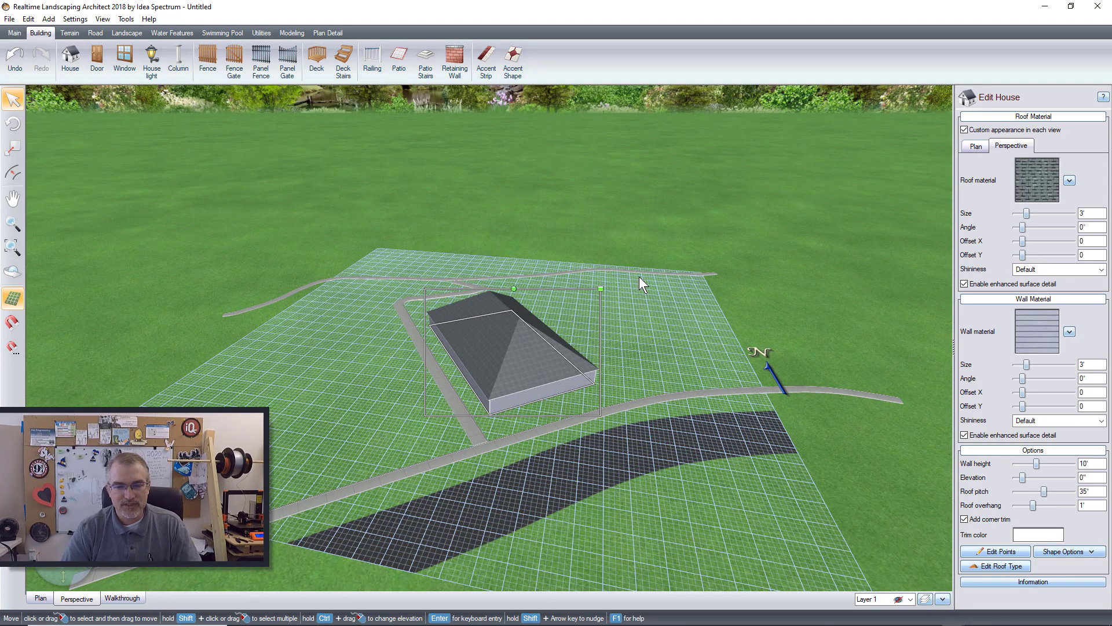
scroll(639, 283, "up", 4)
left_click(709, 367)
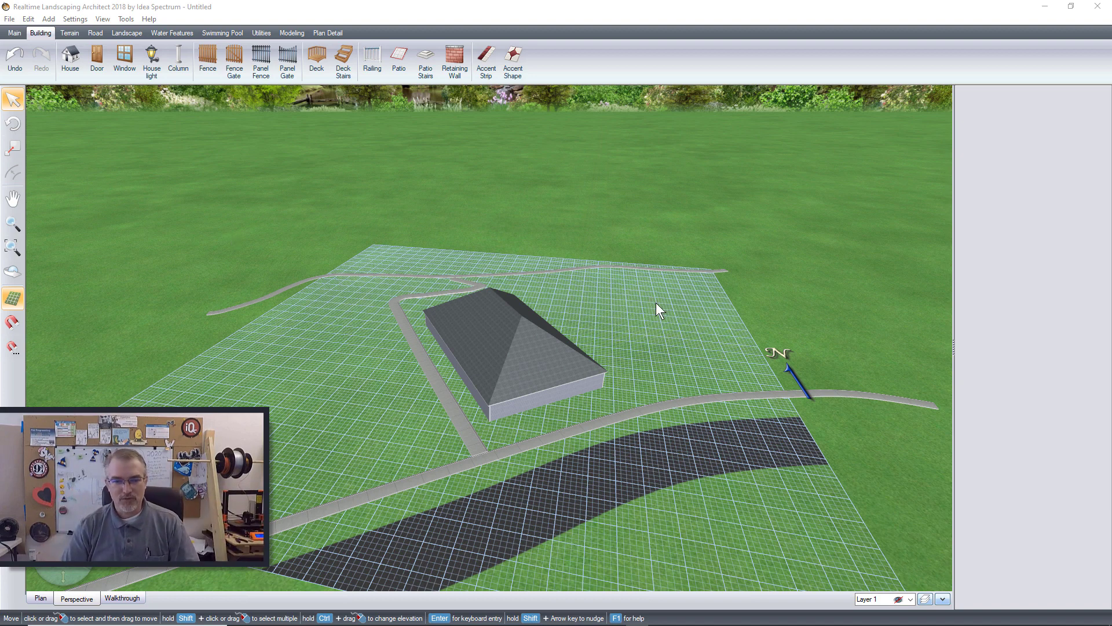
- Zoom out and back in on the house's hip roof in the Perspective view
scroll(560, 291, "down", 3)
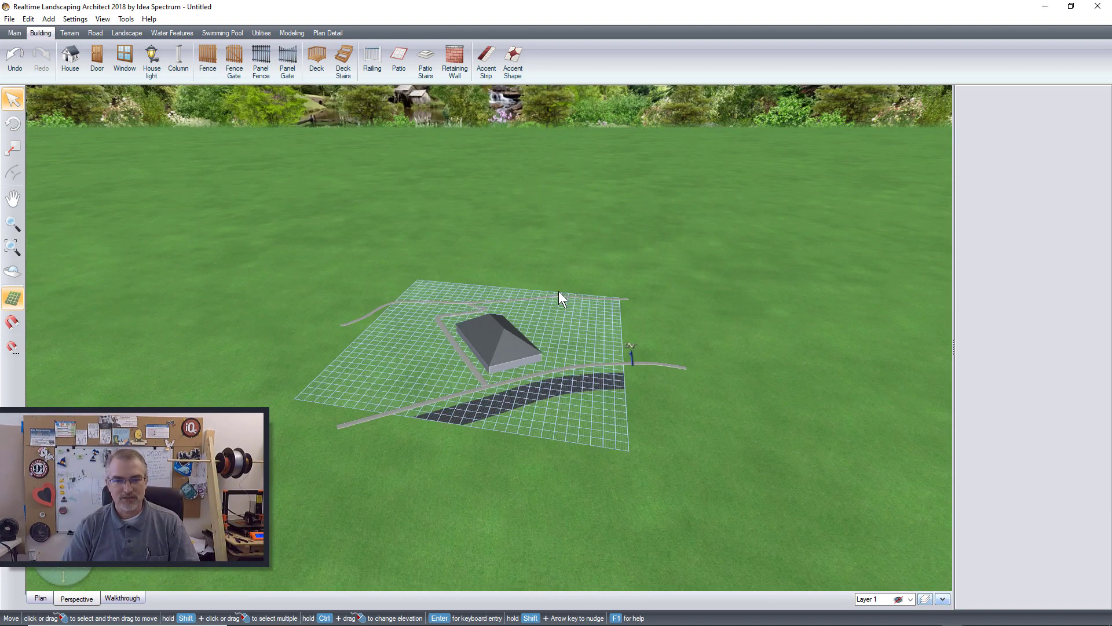
scroll(558, 291, "up", 6)
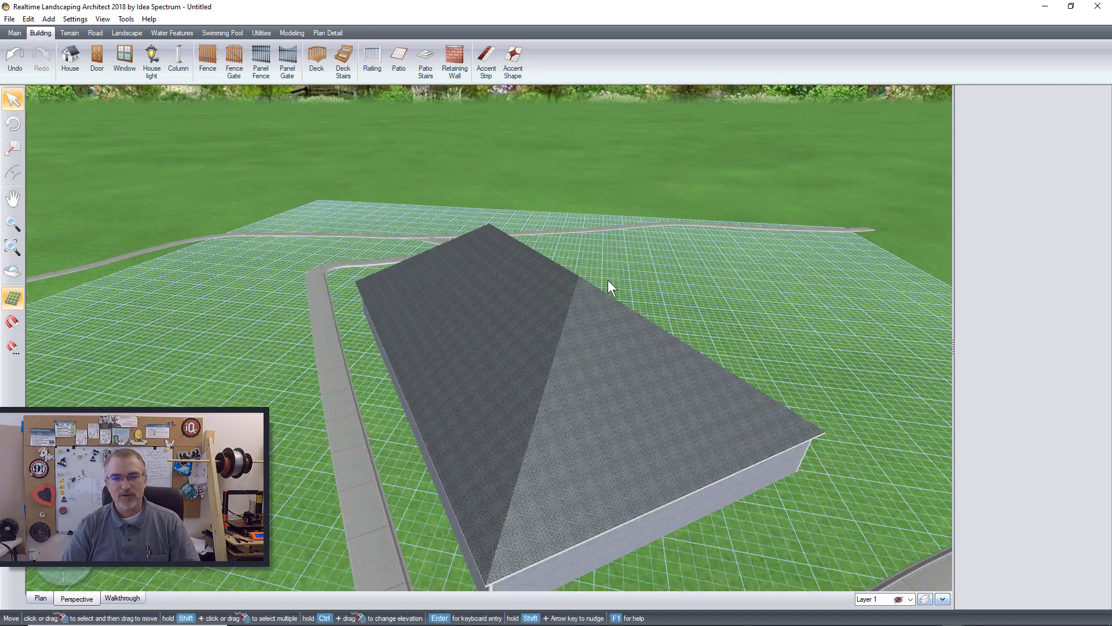